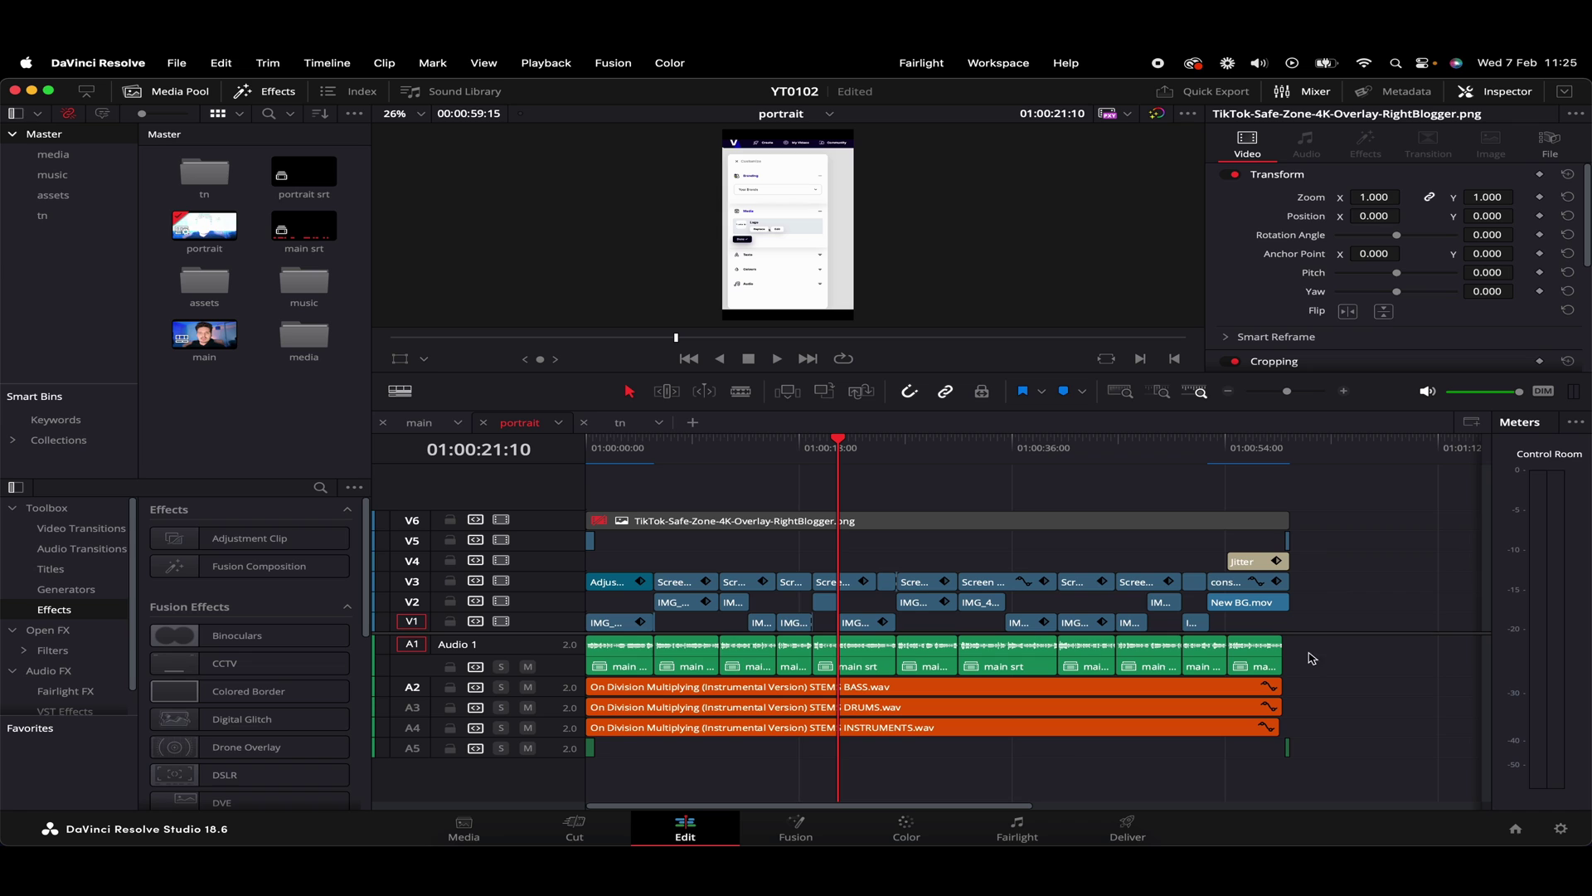
Drag a marquee across the timeline to select every speech clip on audio track A1
{"action": "left_click_drag", "start_coordinate": [1319, 655], "coordinate": [639, 660]}
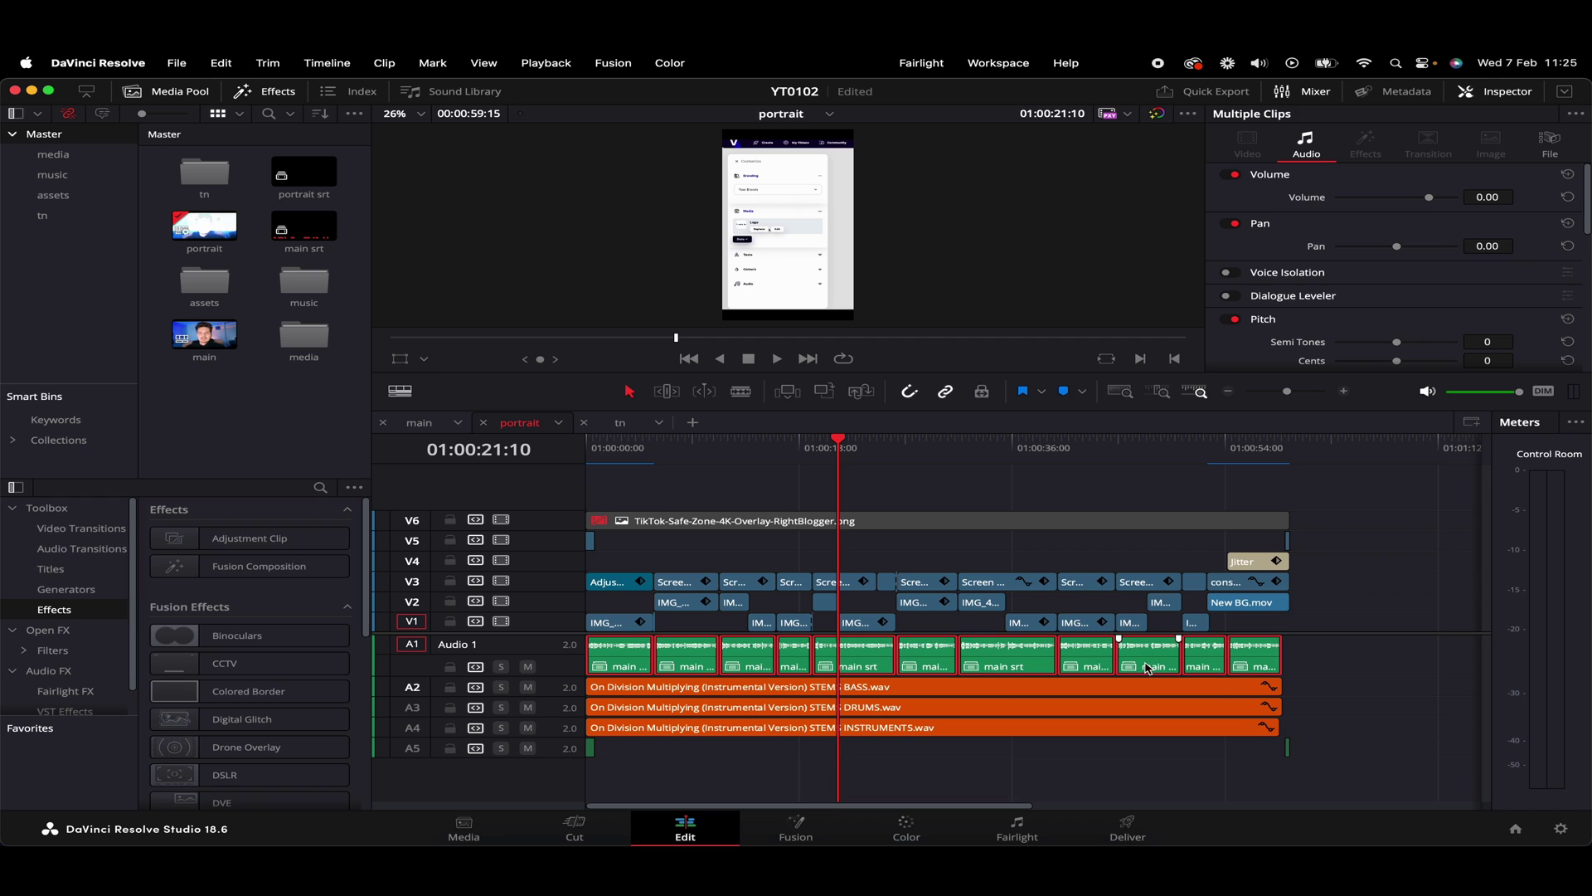
Merge the selected A1 clips into a new compound clip named 'subtitle audio'
{"action": "right_click", "coordinate": [1035, 657]}
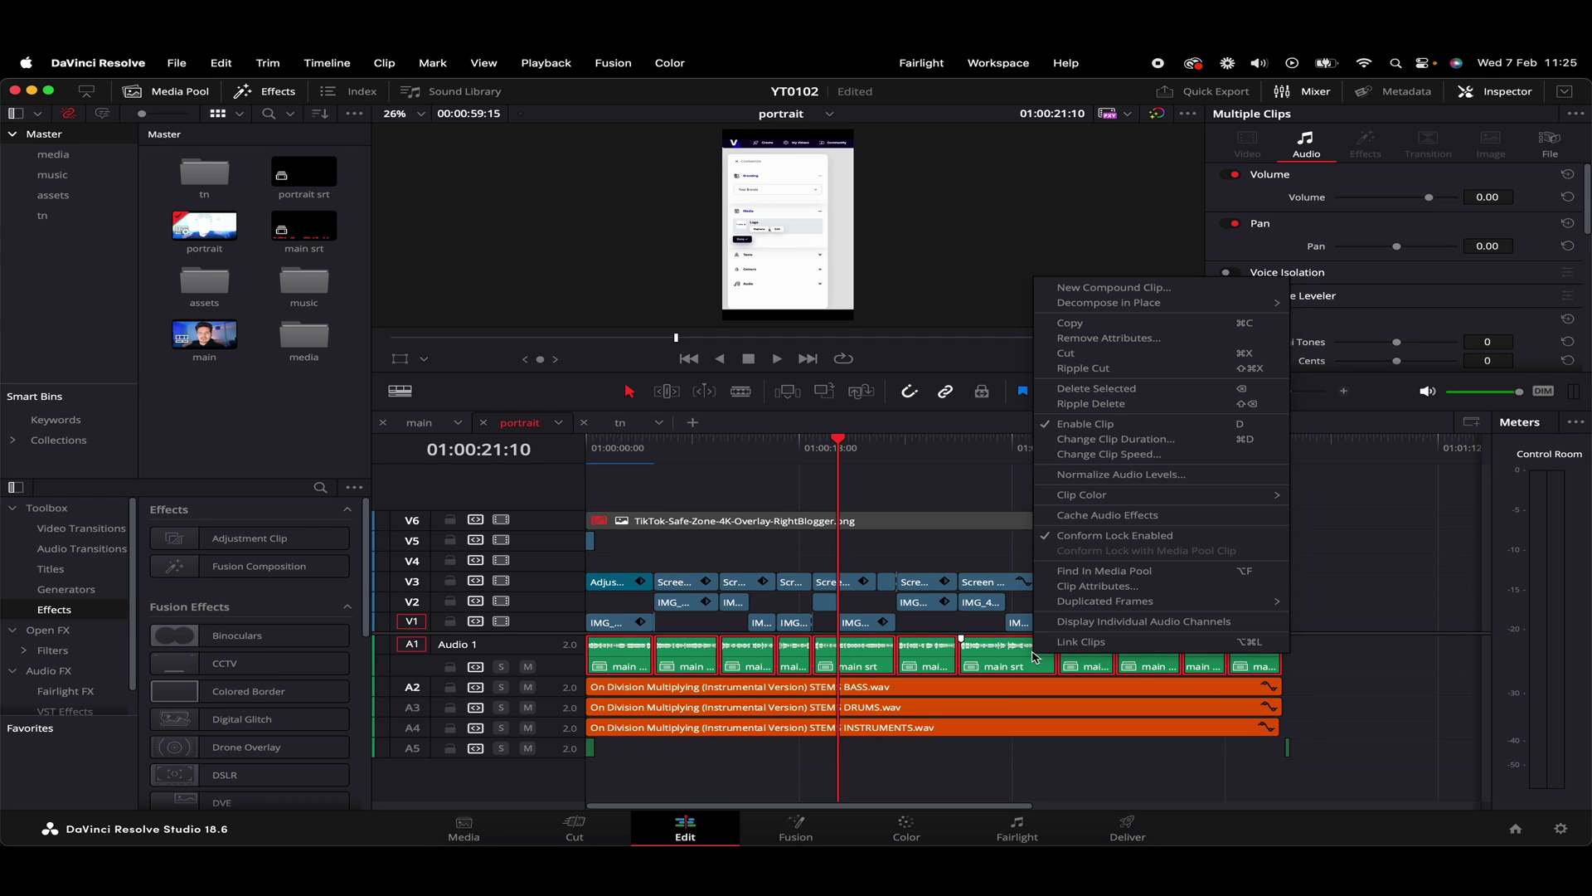
{"action": "left_click", "coordinate": [1160, 292]}
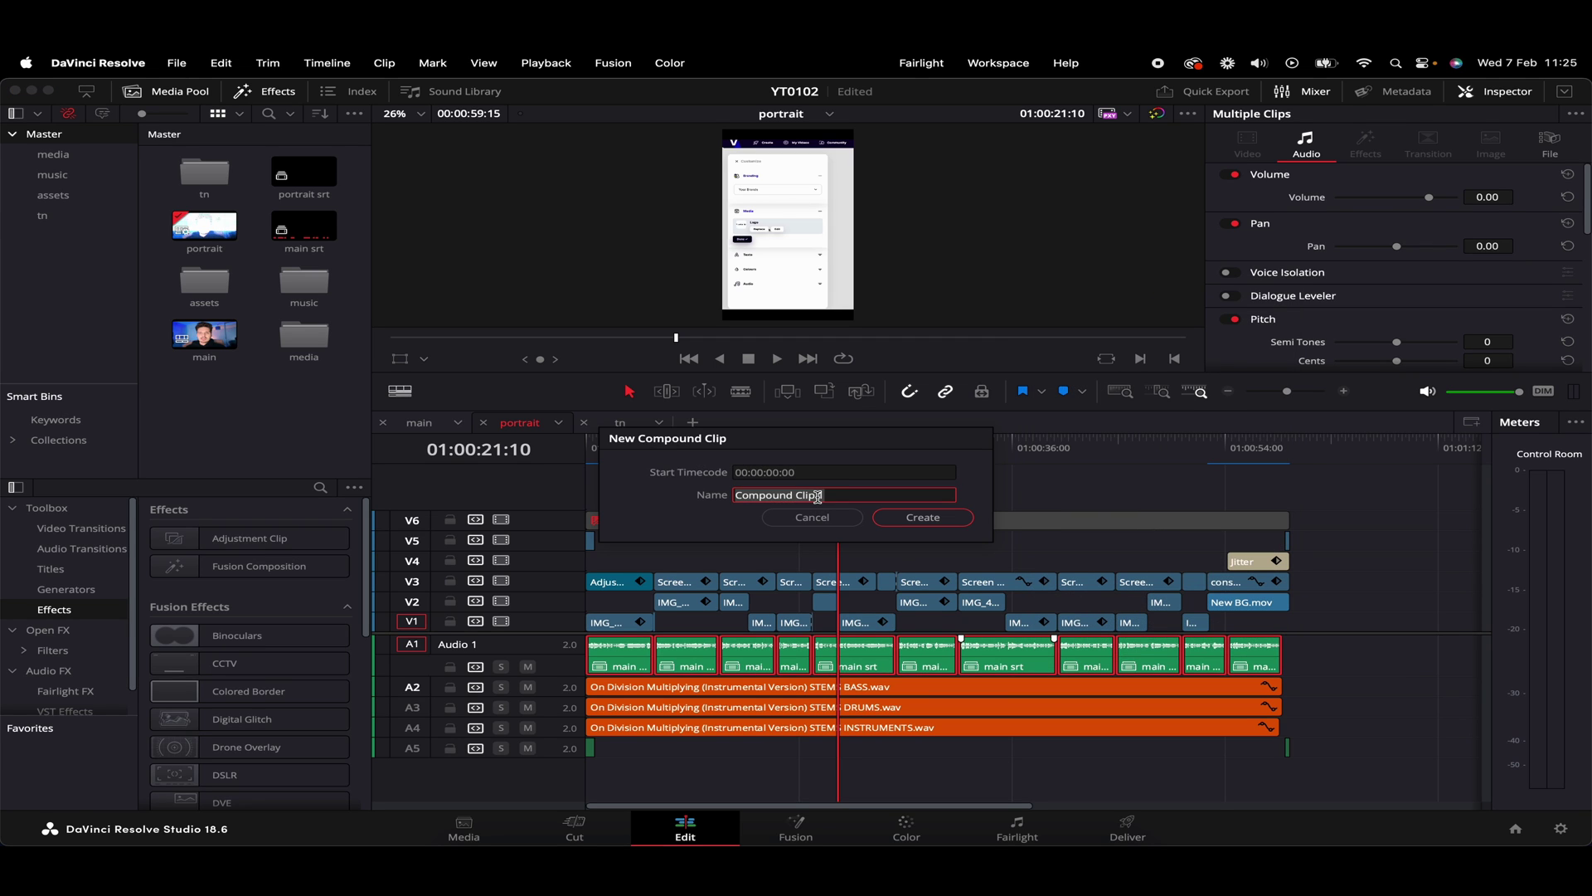
{"action": "type", "text": "subtitle audio"}
{"action": "key", "text": "Return"}
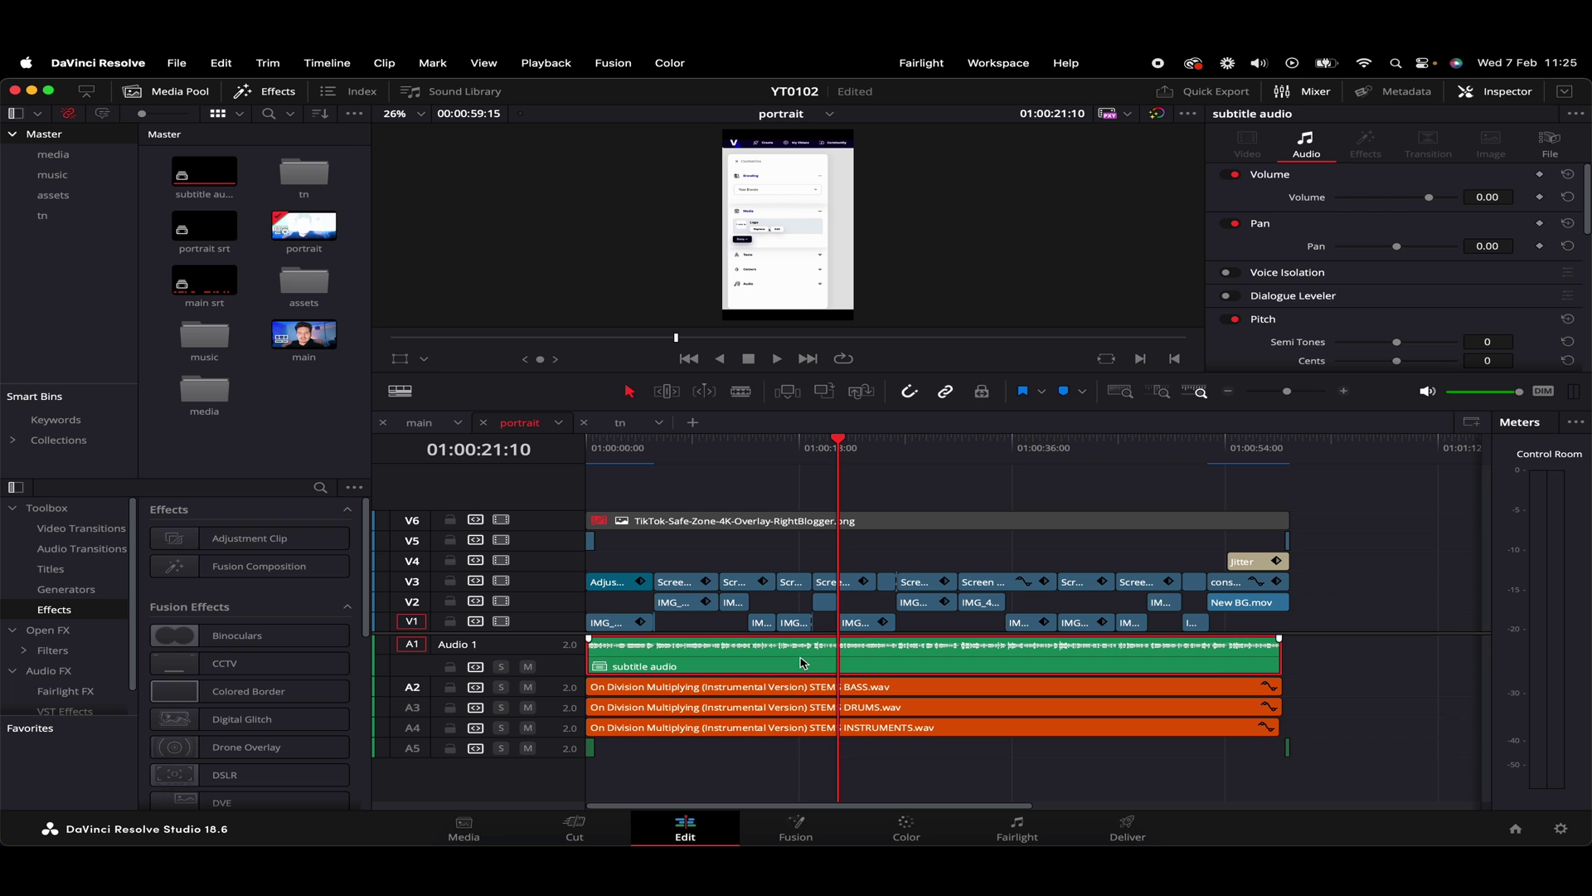
Create subtitles from audio with 22 maximum characters per line and a 0 gap
{"action": "left_click", "coordinate": [342, 65]}
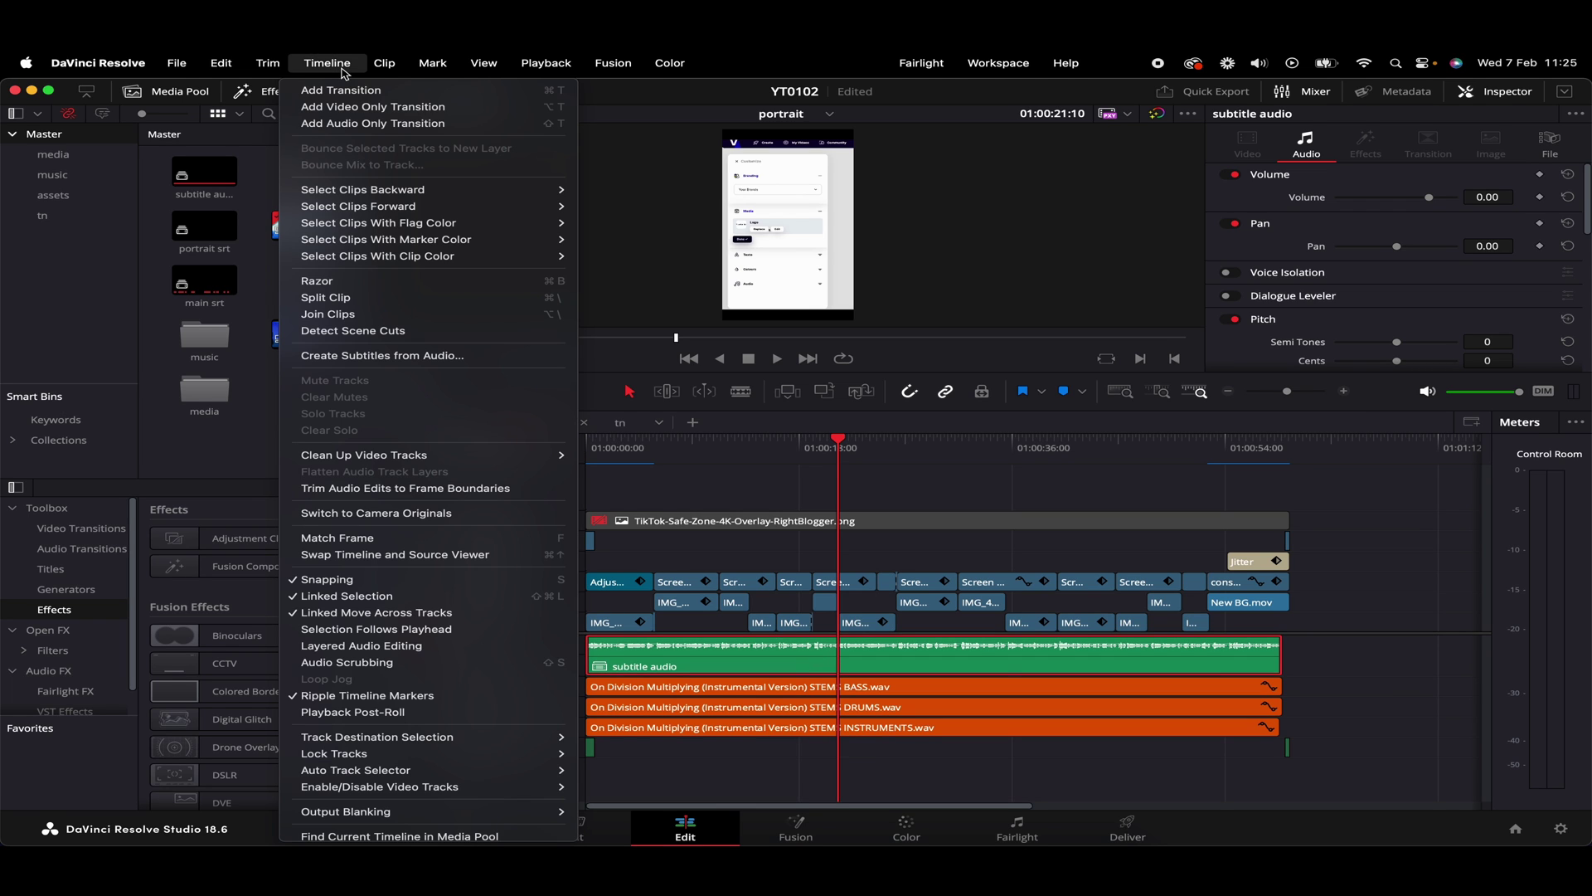
{"action": "left_click", "coordinate": [455, 357]}
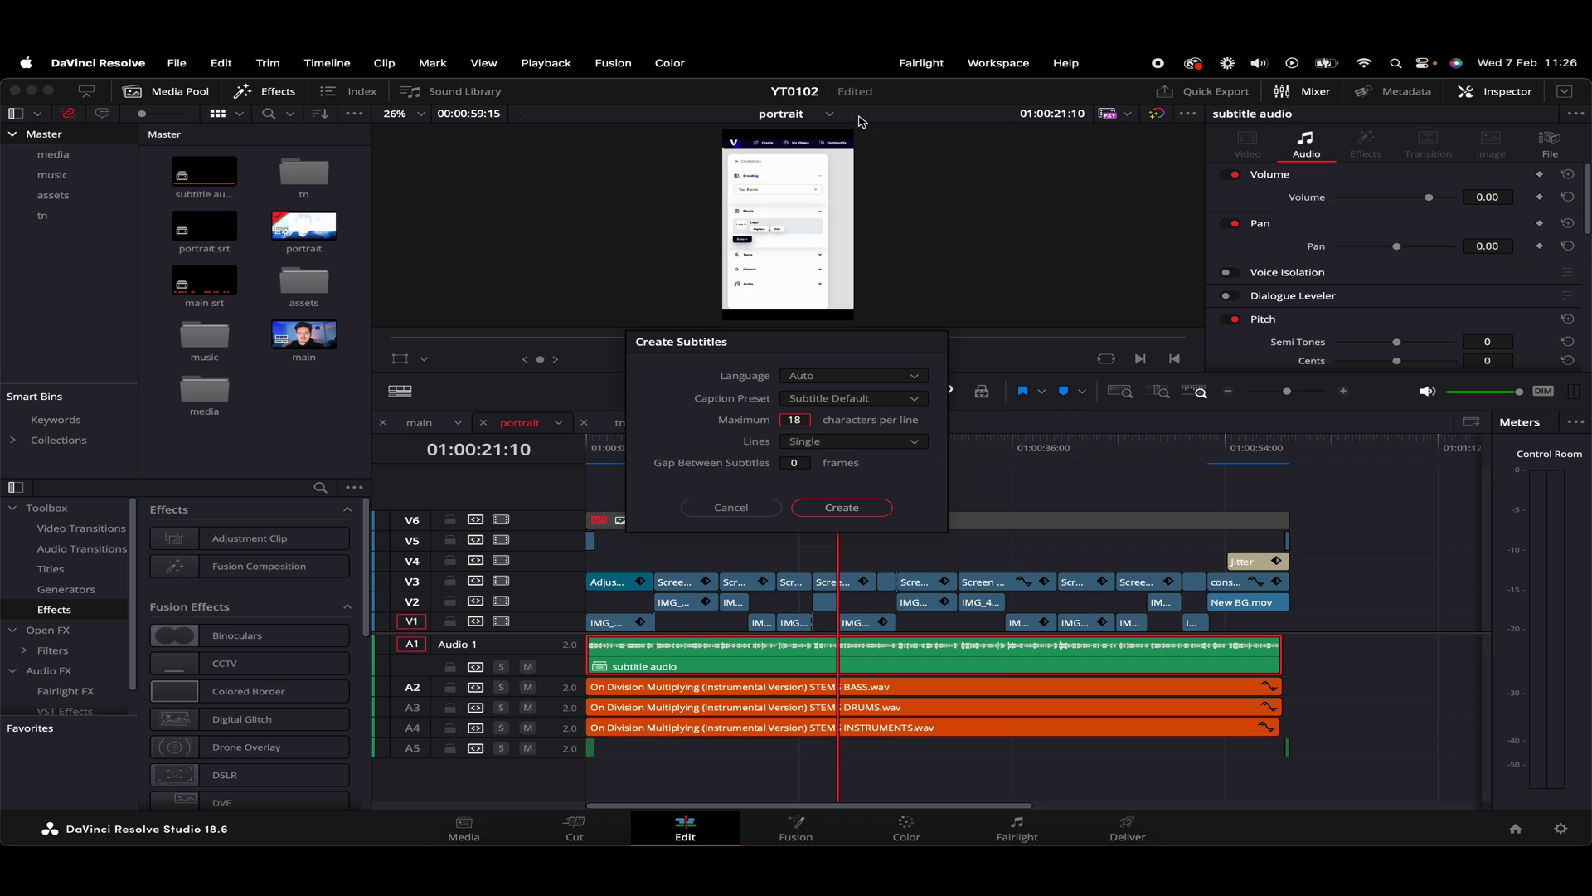
{"action": "double_click", "coordinate": [794, 420]}
{"action": "type", "text": "22"}
{"action": "left_click", "coordinate": [871, 512]}
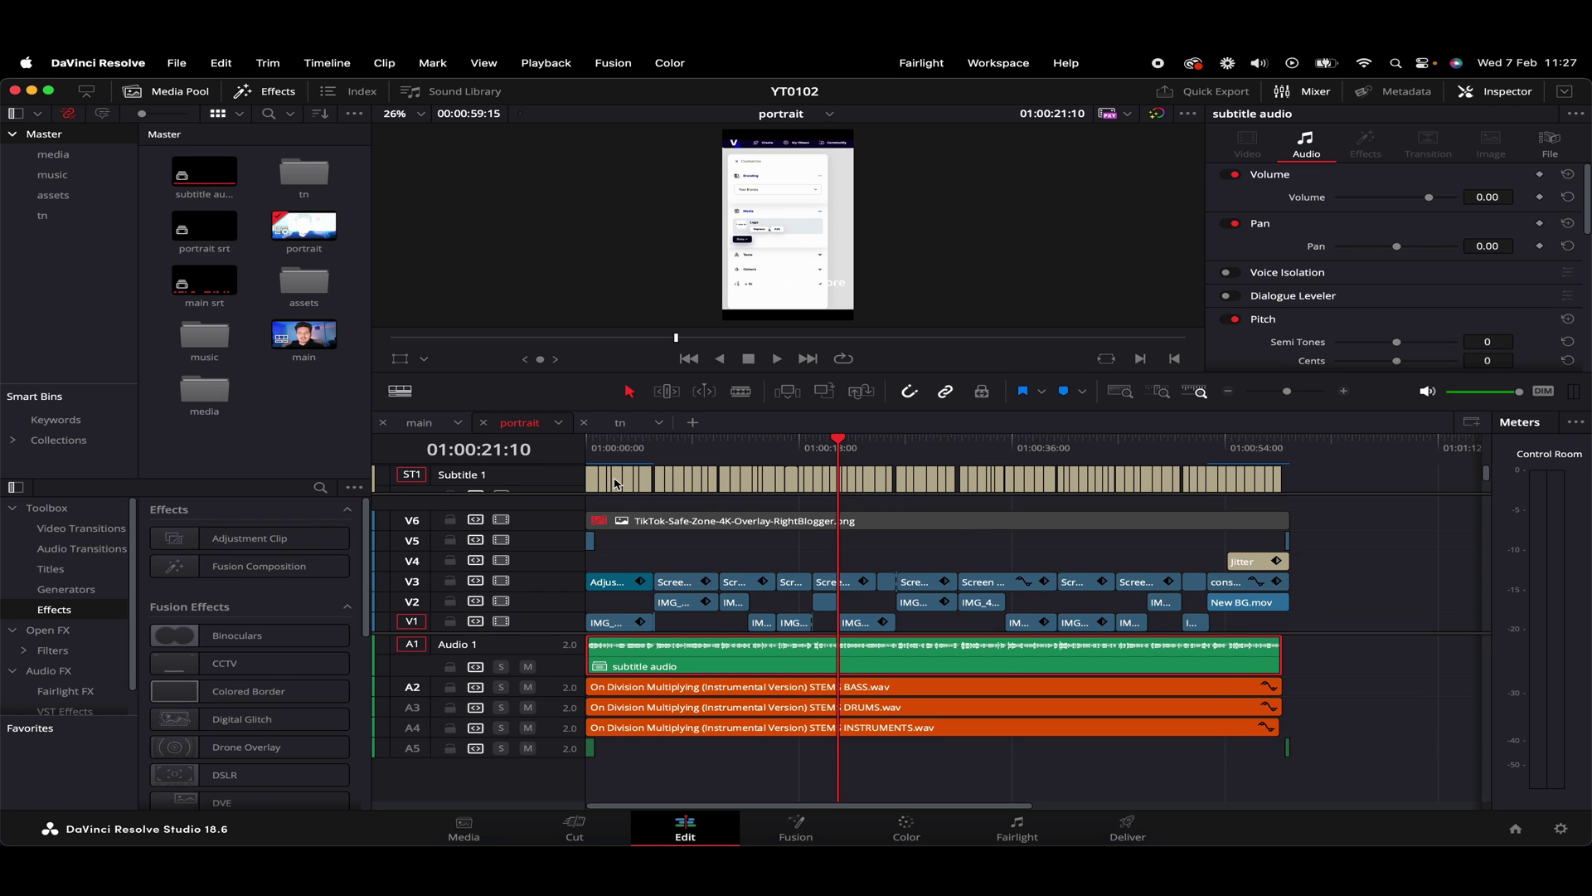
Enlarge the Subtitle 1 track so its captions are readable
{"action": "left_click_drag", "start_coordinate": [554, 493], "coordinate": [553, 503]}
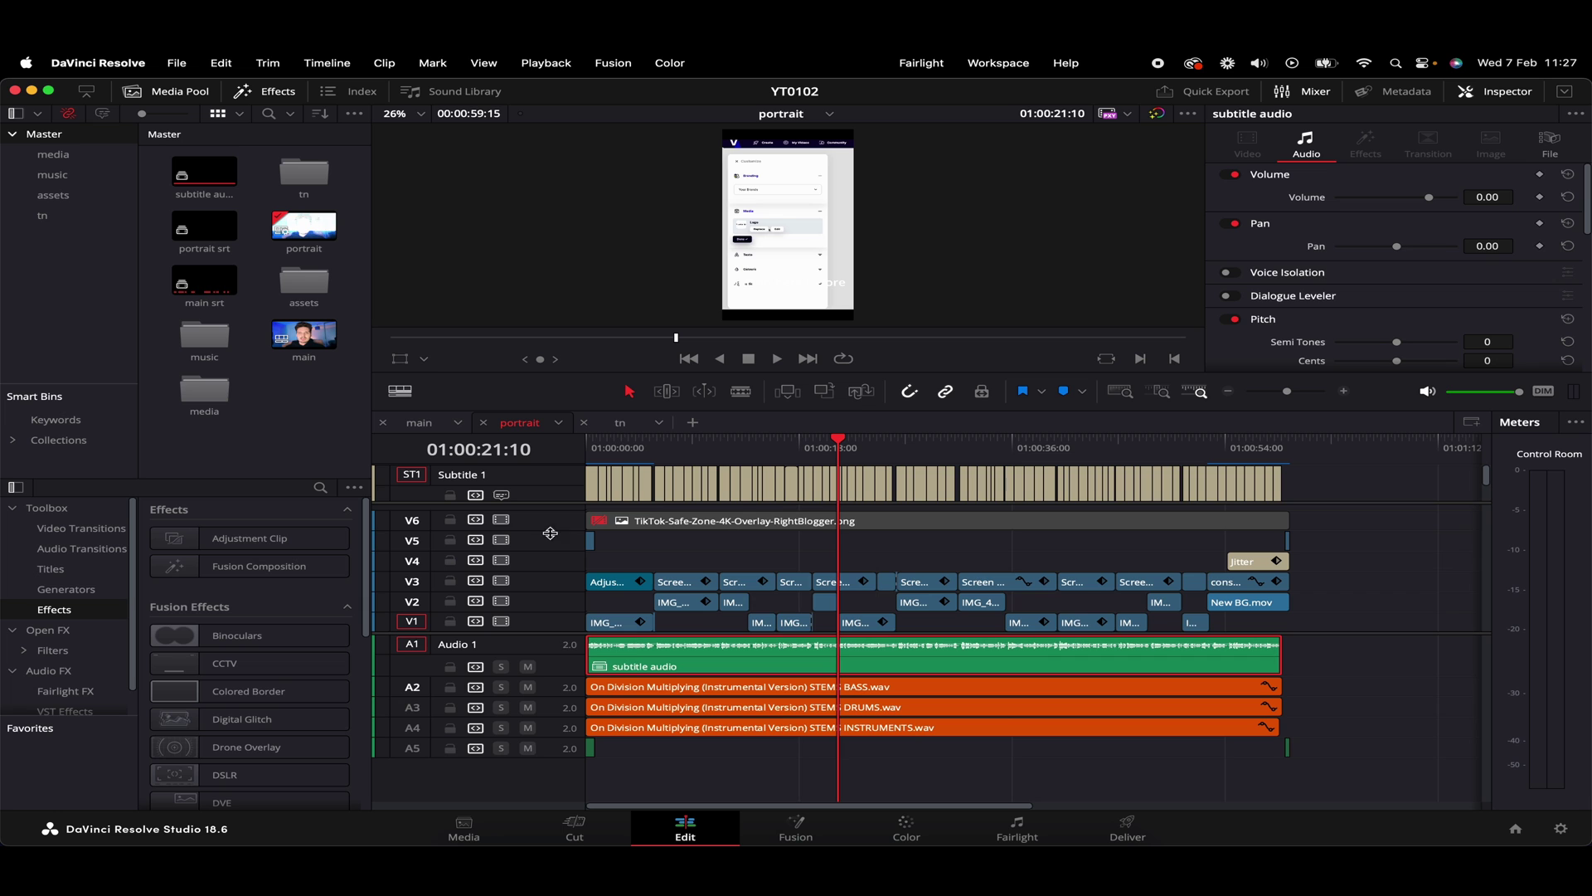
{"action": "left_click_drag", "start_coordinate": [557, 633], "coordinate": [557, 661]}
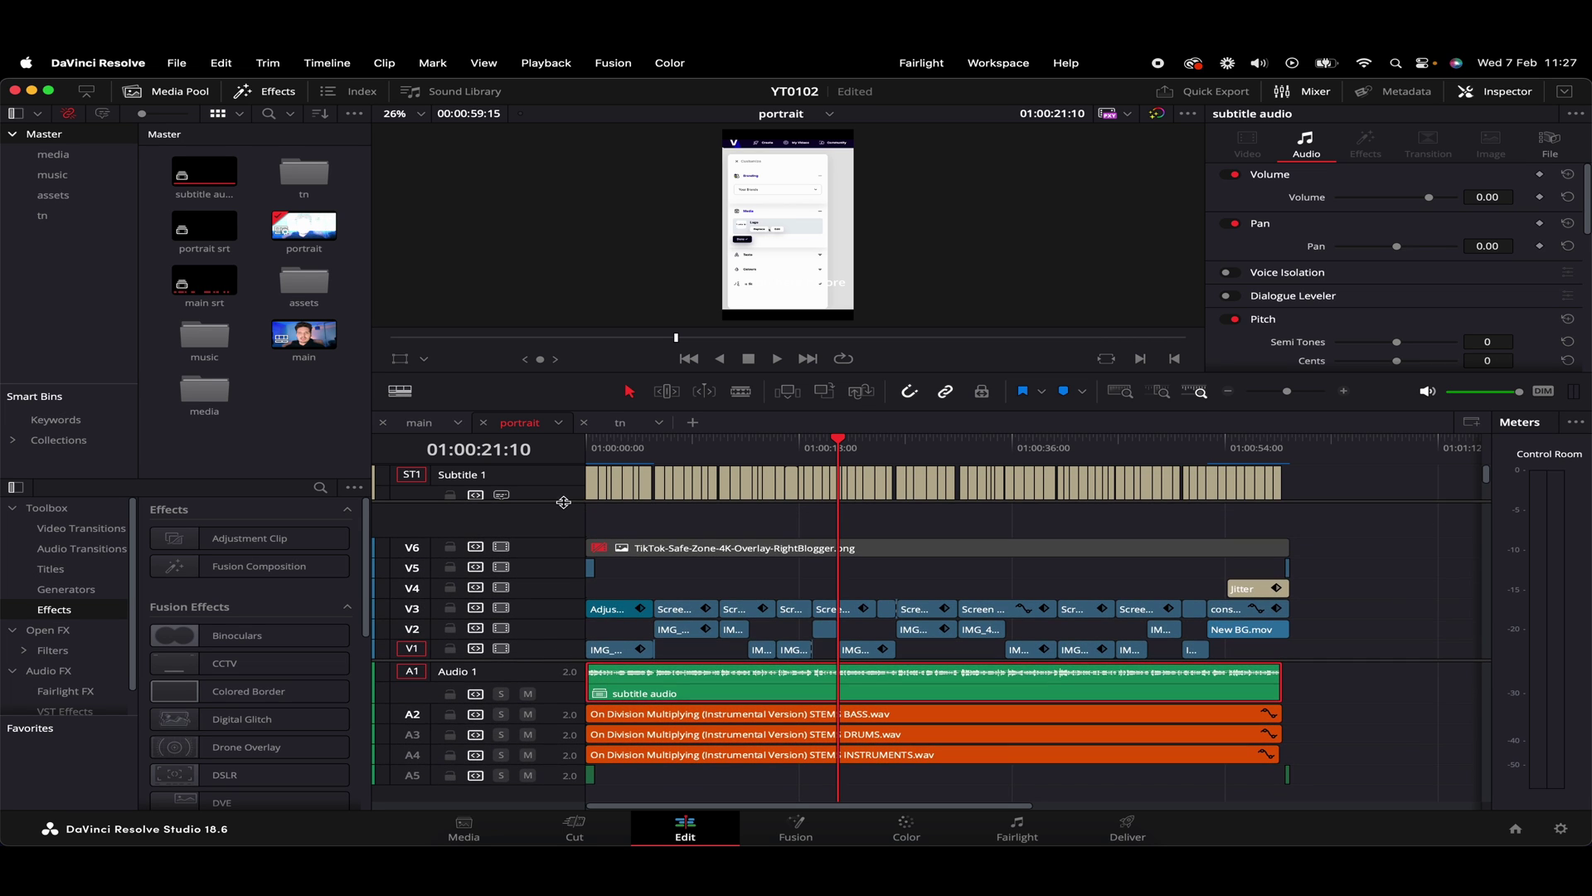
{"action": "left_click_drag", "start_coordinate": [564, 501], "coordinate": [537, 526]}
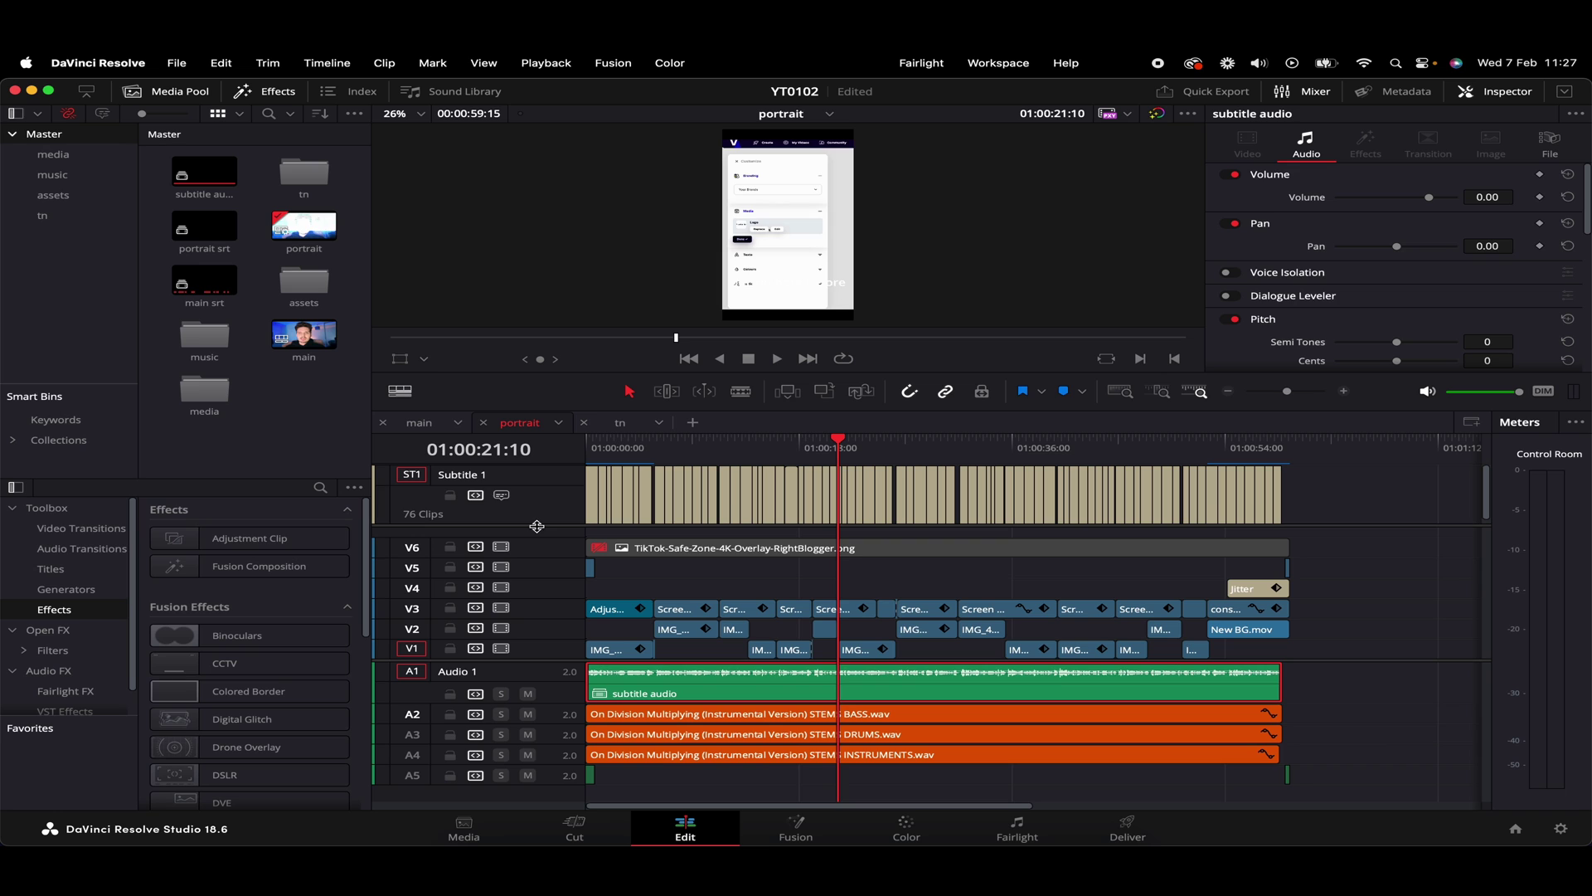
Scrub through the subtitles, then return the playhead to 01:00:00:00
{"action": "left_click_drag", "start_coordinate": [838, 439], "coordinate": [804, 439]}
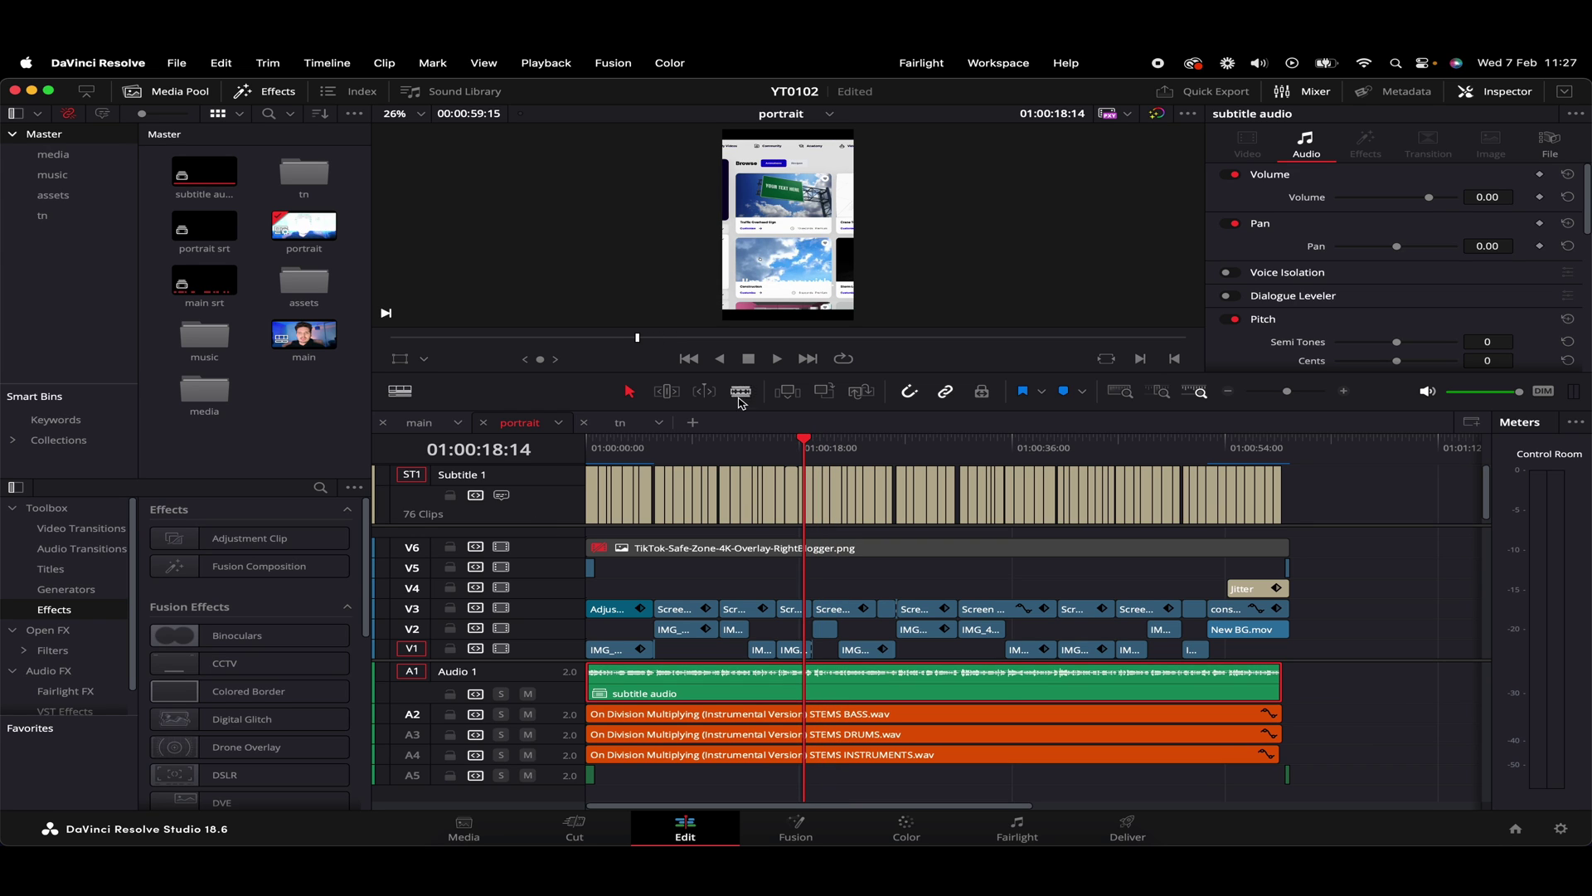
{"action": "scroll", "coordinate": [846, 320], "scroll_direction": "up", "scroll_amount": 3}
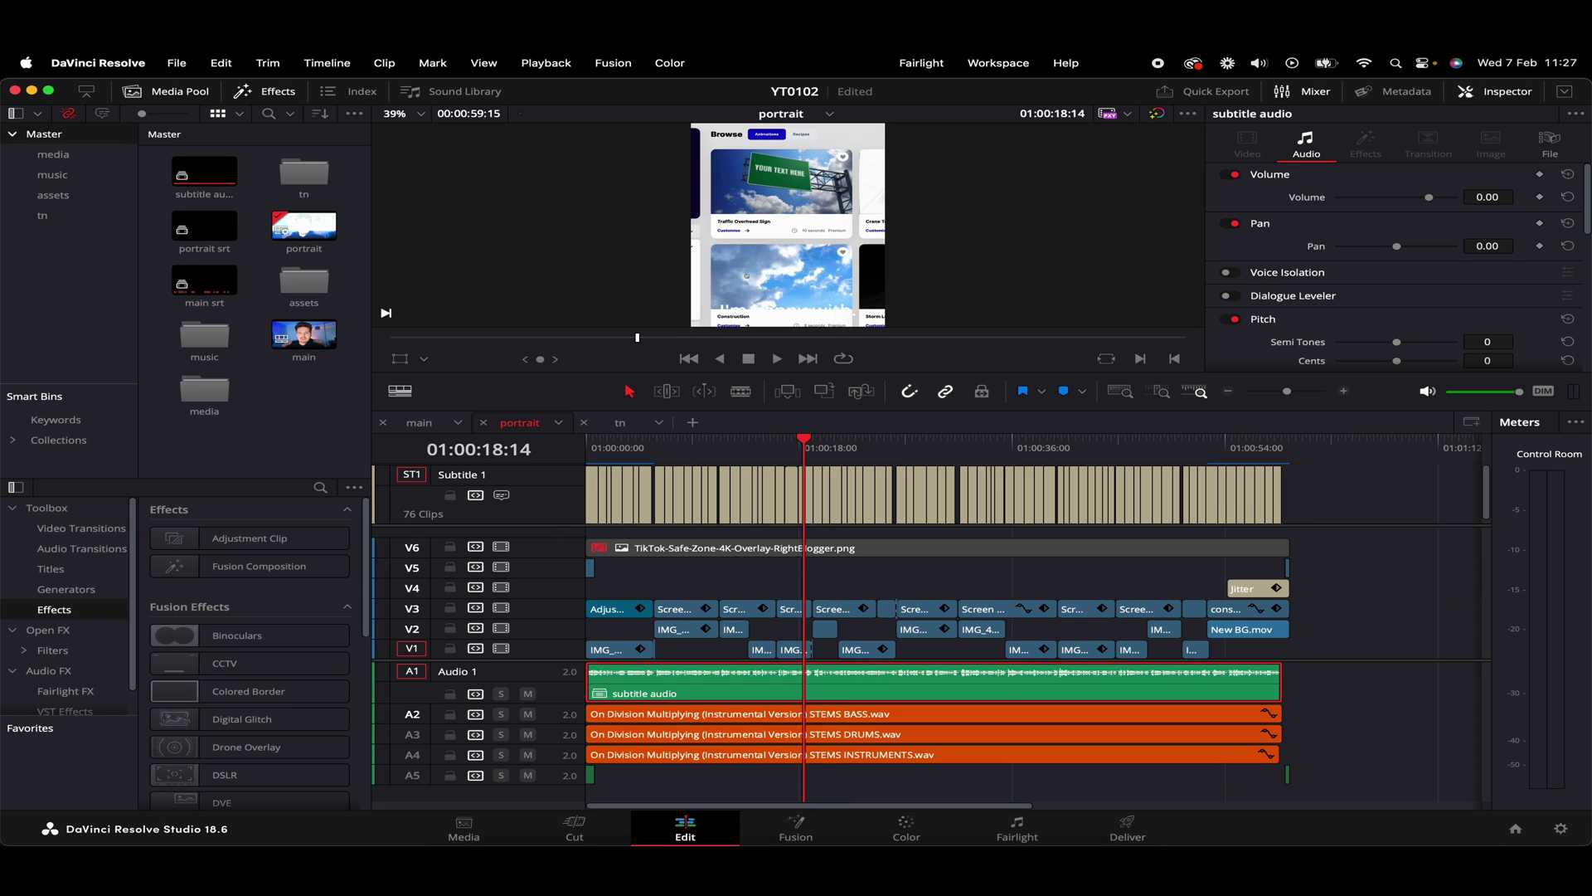
{"action": "scroll", "coordinate": [804, 314], "scroll_direction": "down", "scroll_amount": 1}
{"action": "left_click", "coordinate": [741, 442]}
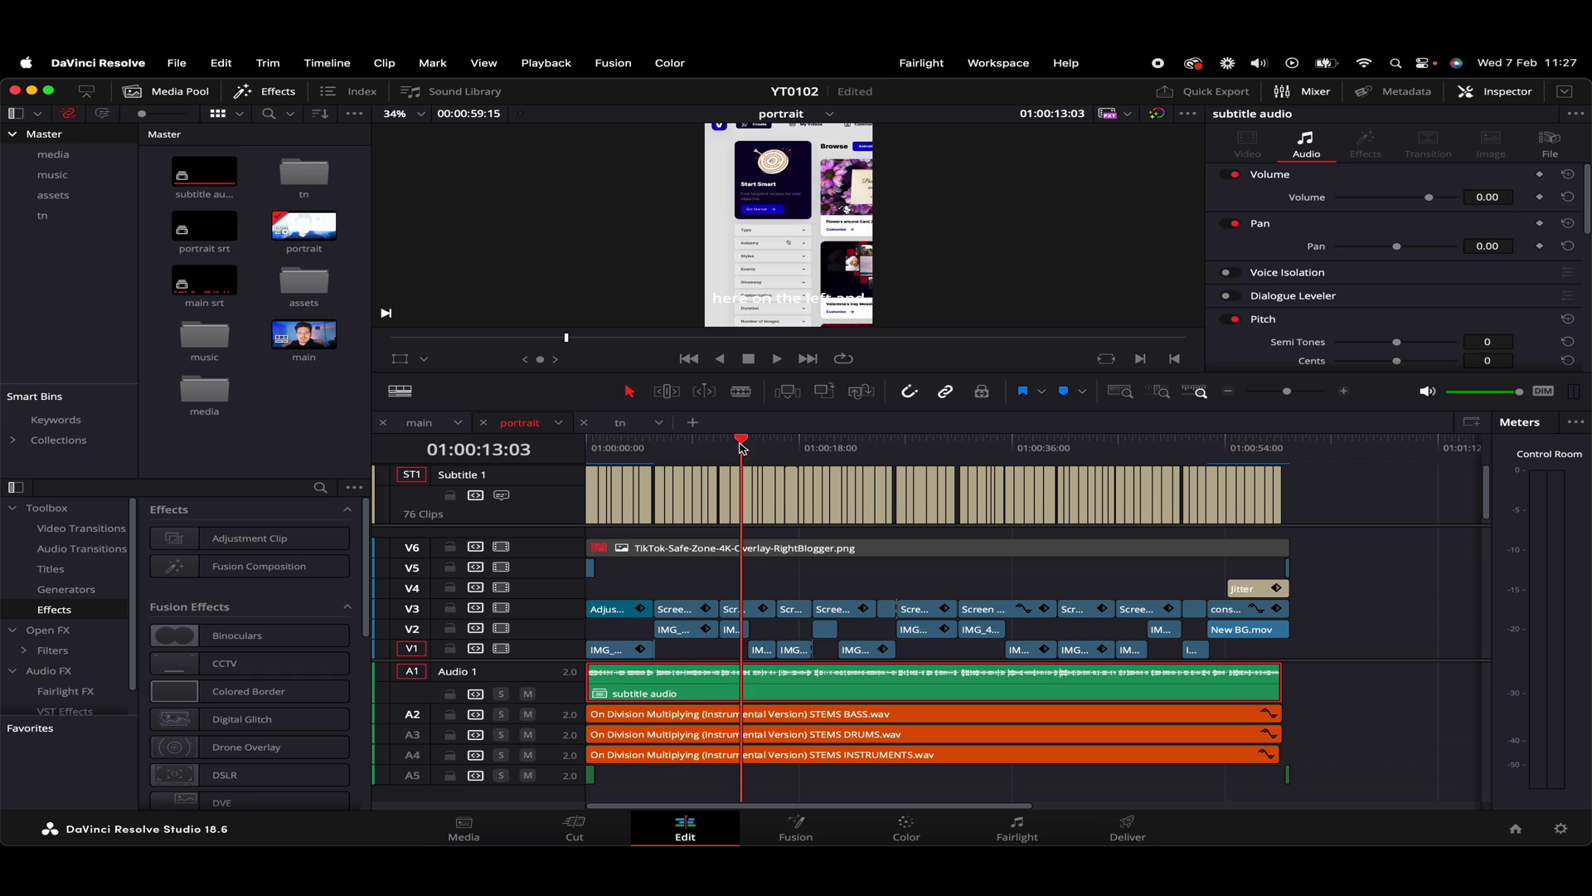
{"action": "left_click_drag", "start_coordinate": [741, 442], "coordinate": [587, 442]}
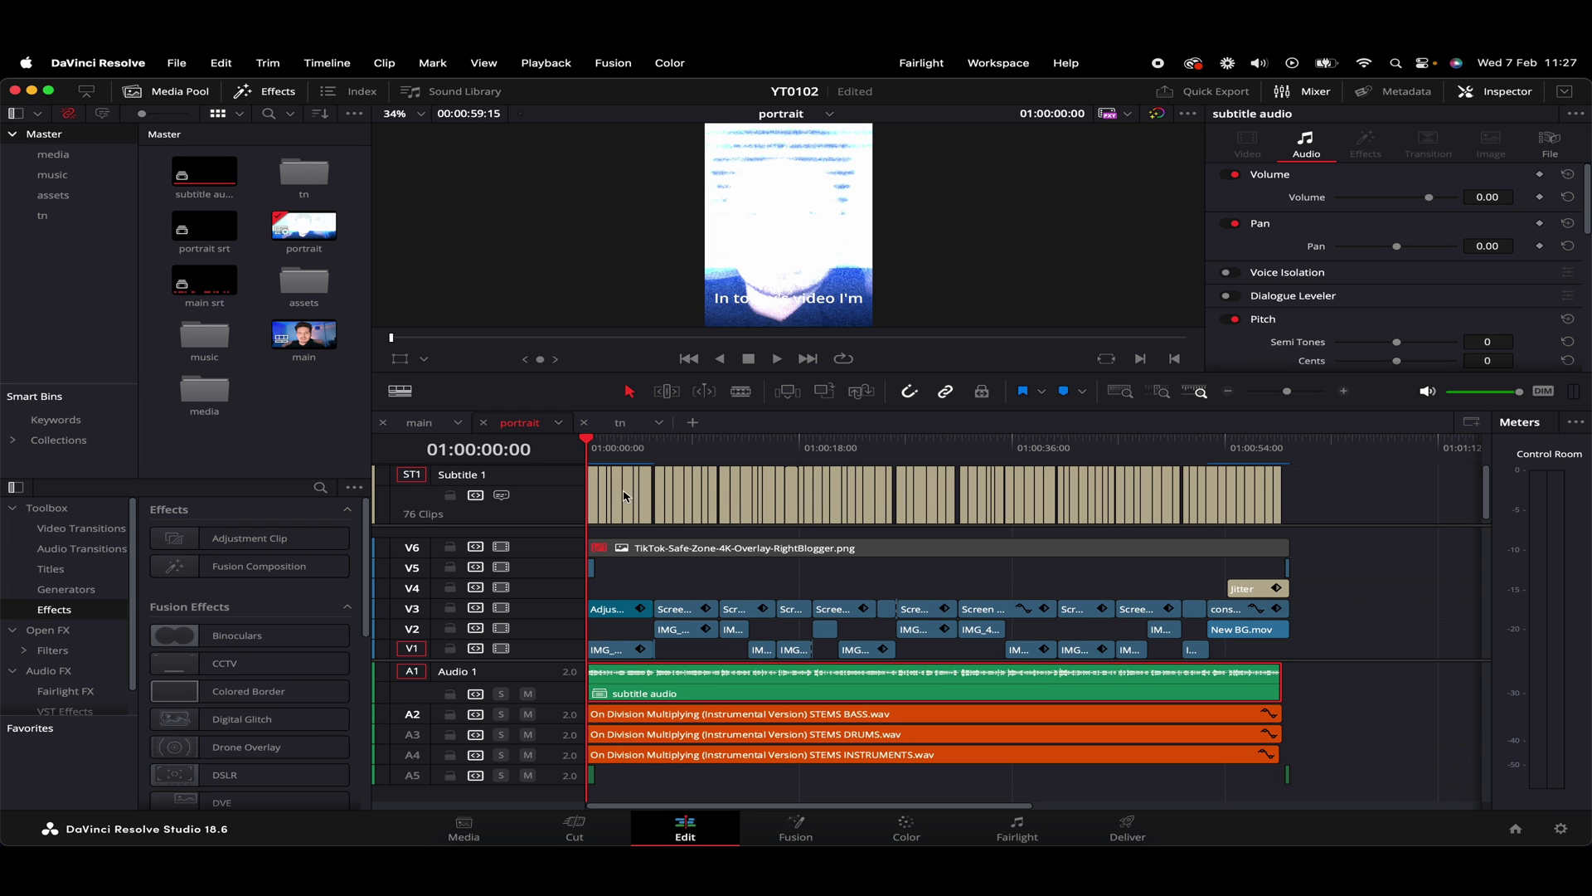
Zoom in and inspect the opening captions through 'be a video' (01:00:04:01–01:00:04:16)
{"action": "key", "text": "super+equal"}
{"action": "key", "text": "super+equal"}
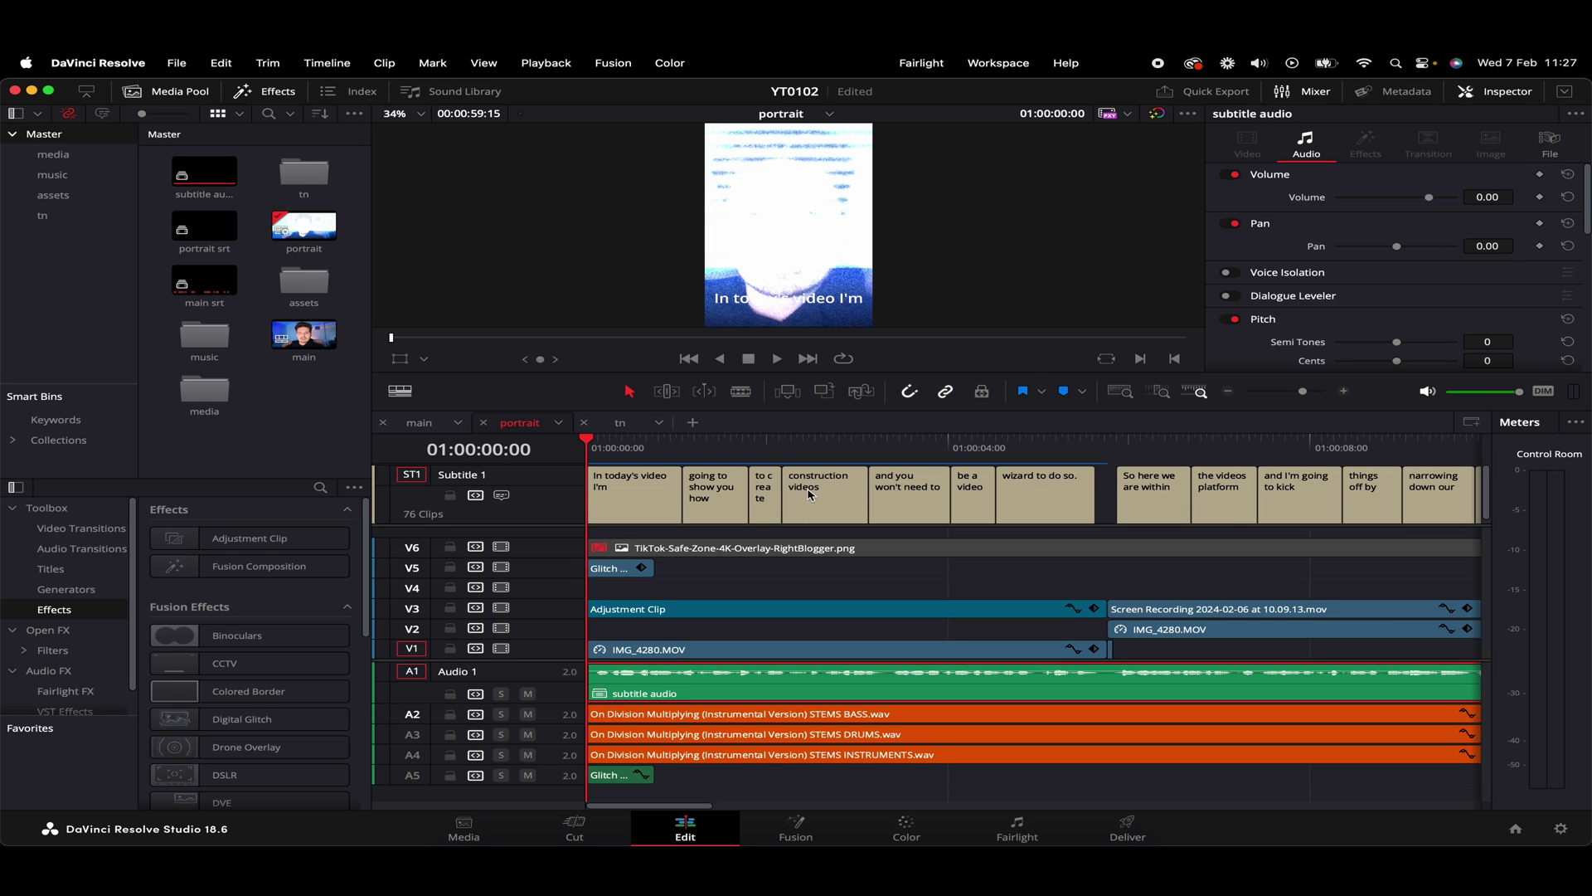
{"action": "left_click", "coordinate": [811, 495]}
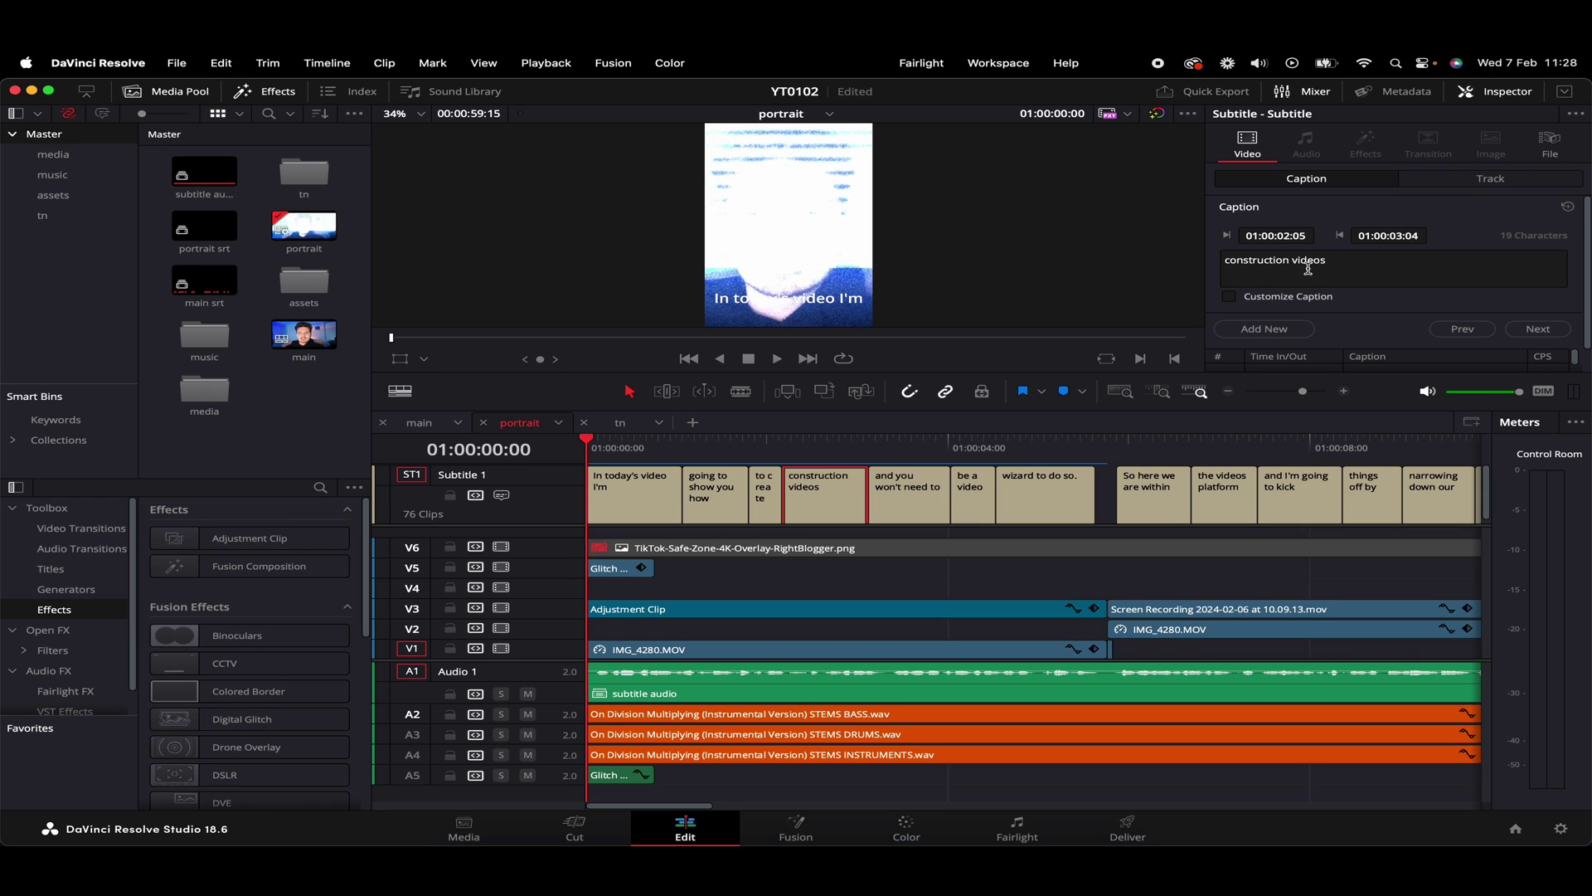
{"action": "left_click", "coordinate": [920, 498]}
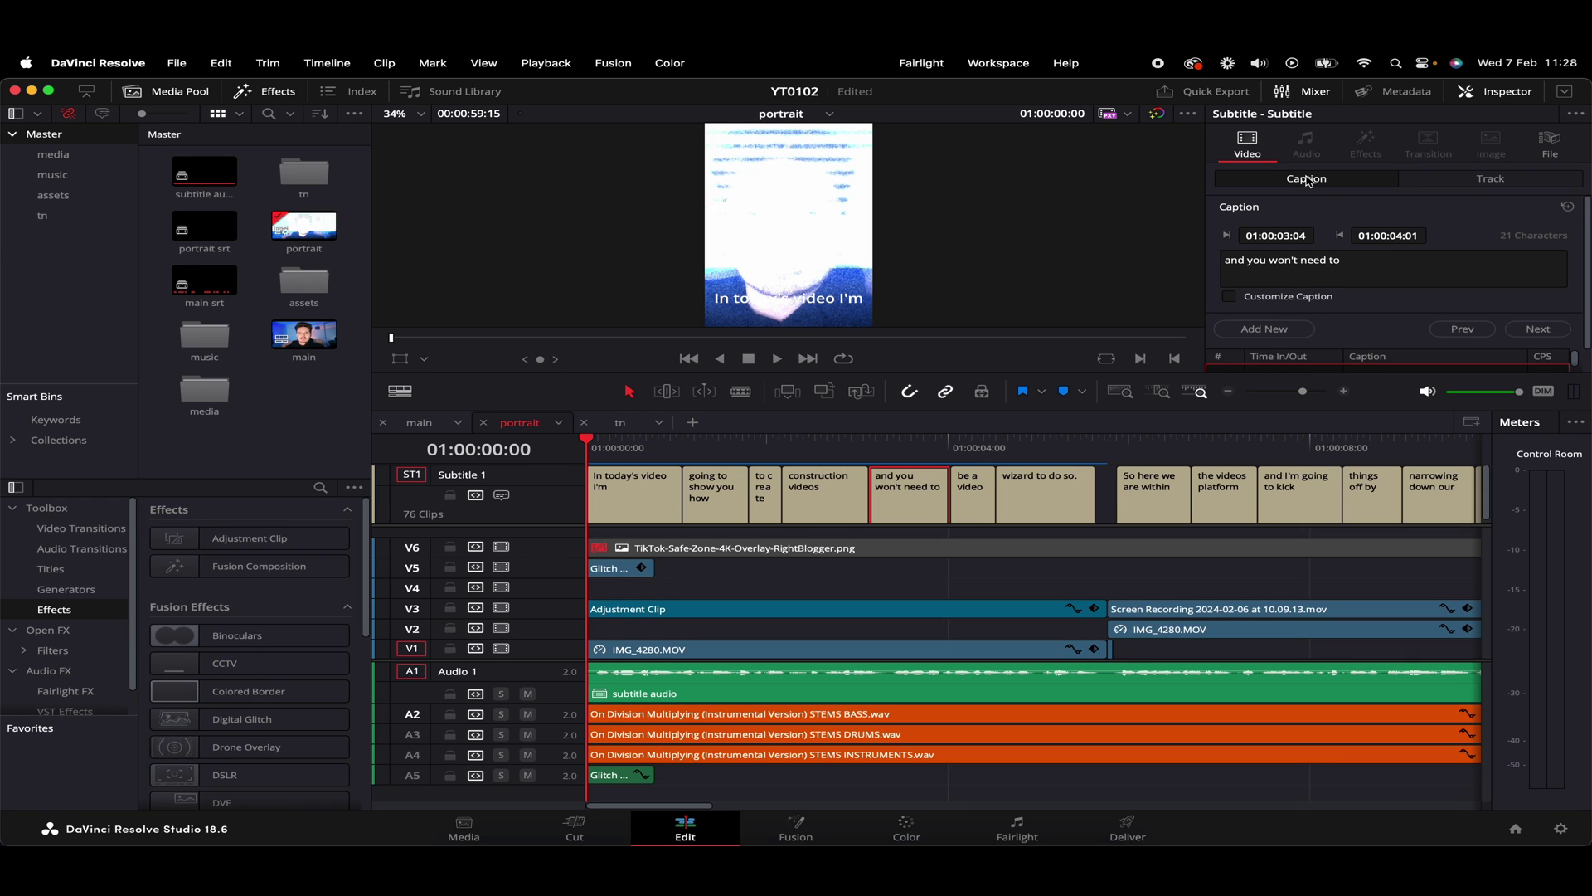
{"action": "left_click", "coordinate": [972, 498]}
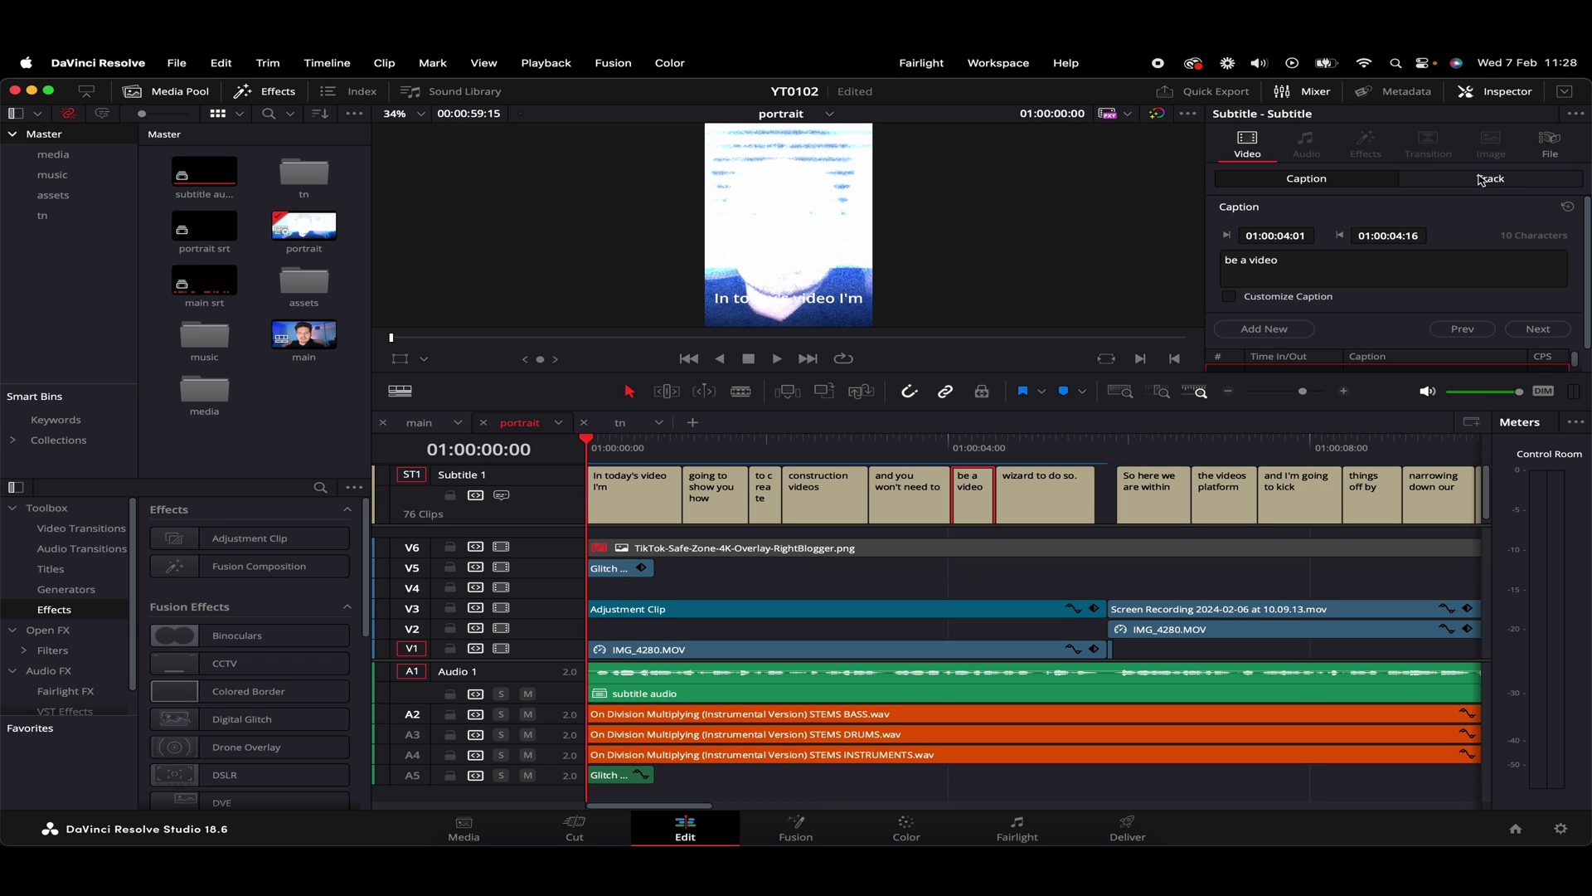
Set the Subtitle 1 track style font to Rubik
{"action": "left_click", "coordinate": [1487, 186]}
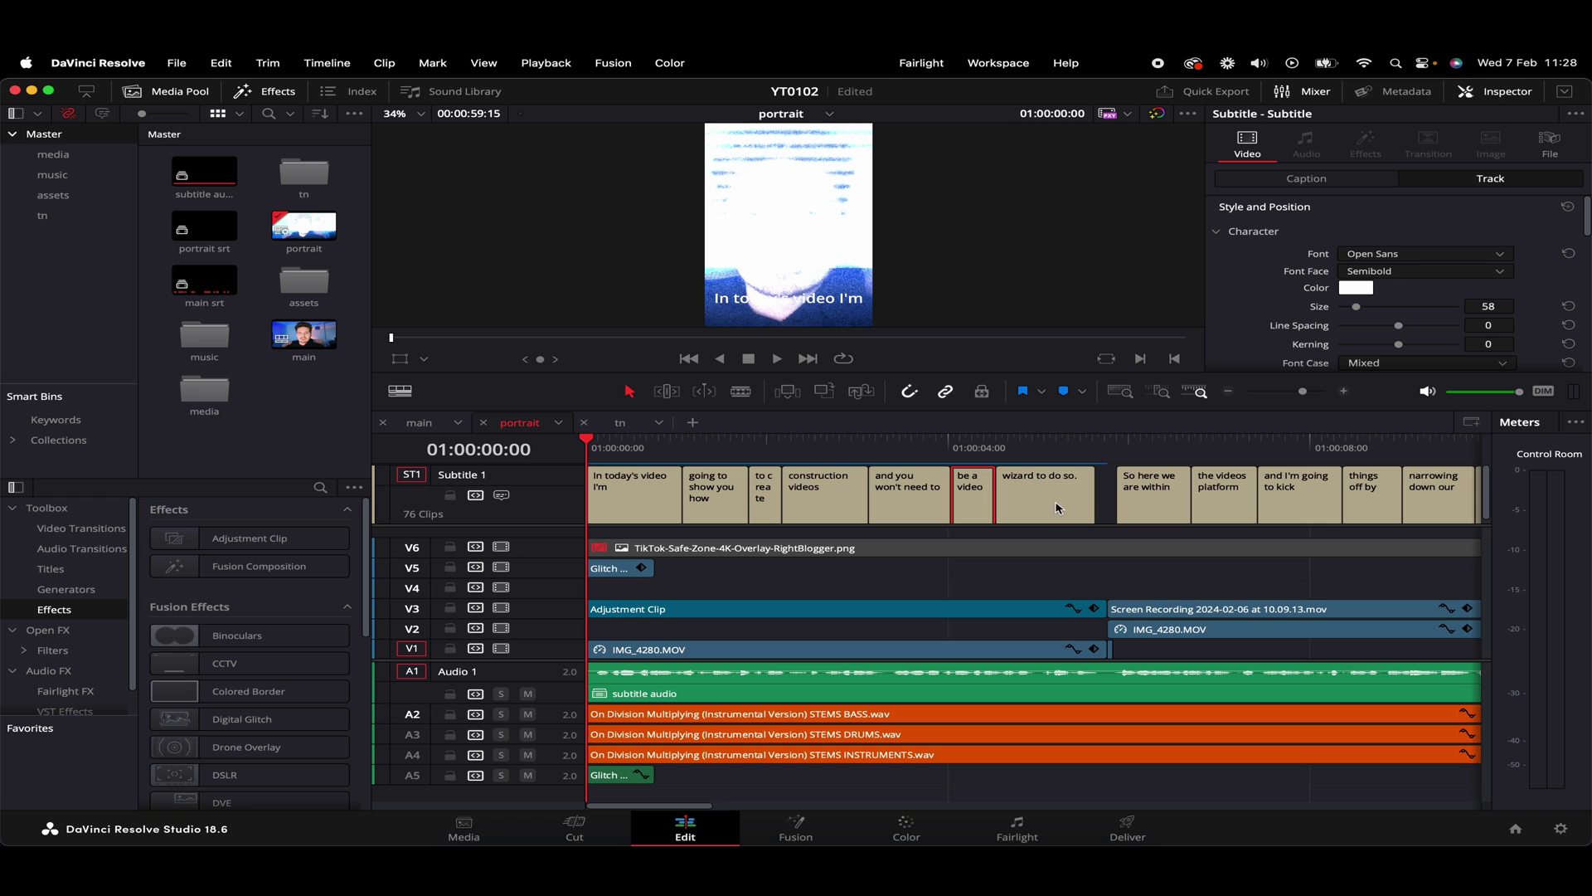
{"action": "left_click", "coordinate": [1413, 257]}
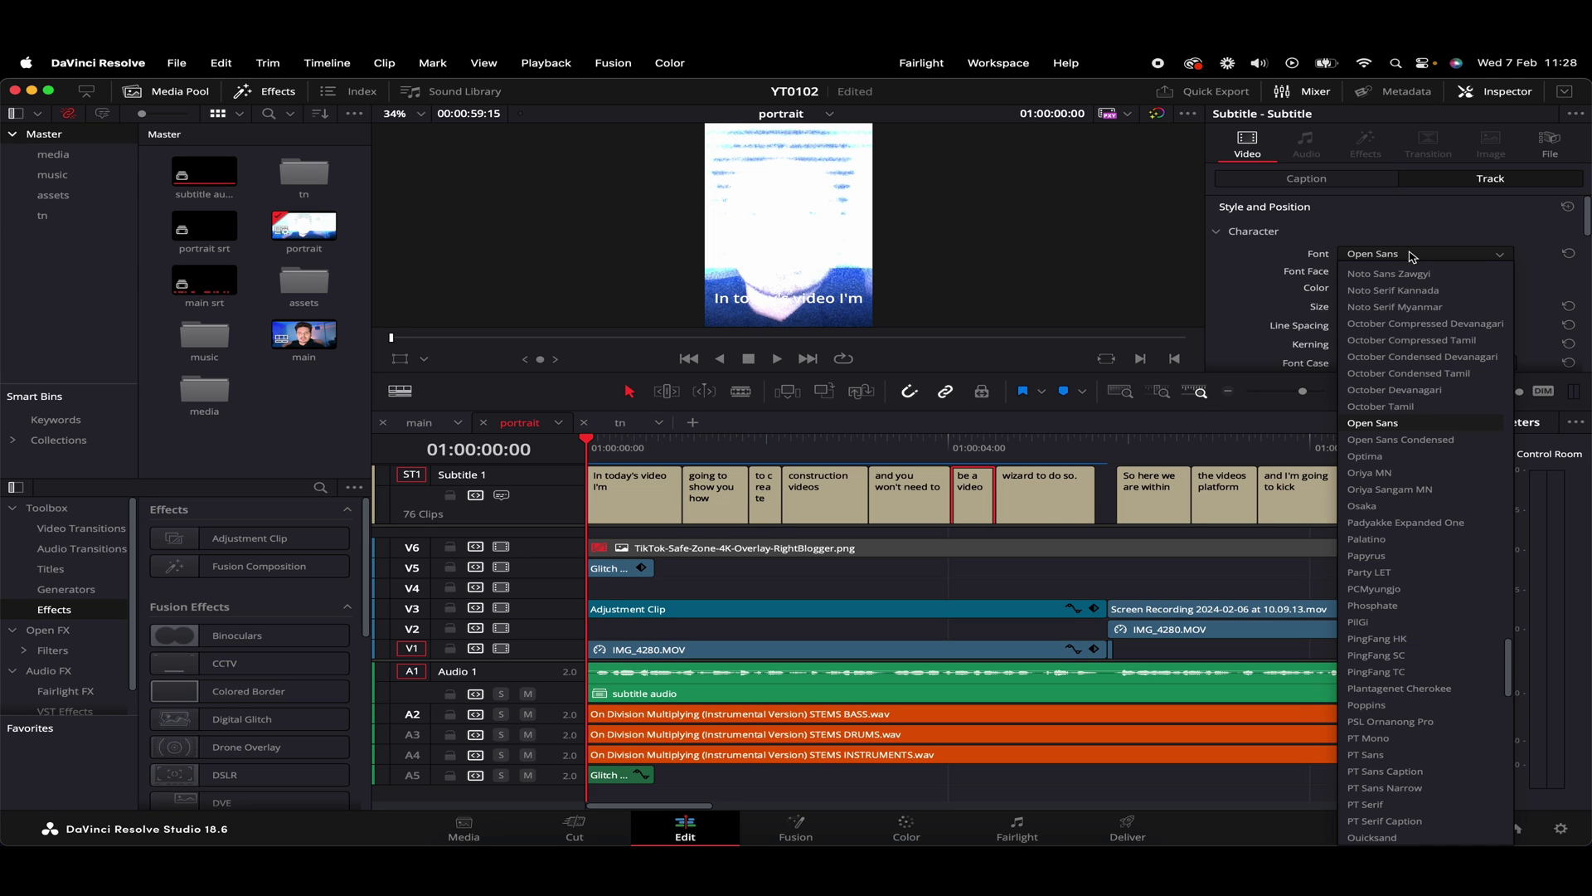
{"action": "scroll", "coordinate": [1418, 580], "scroll_direction": "down", "scroll_amount": 2}
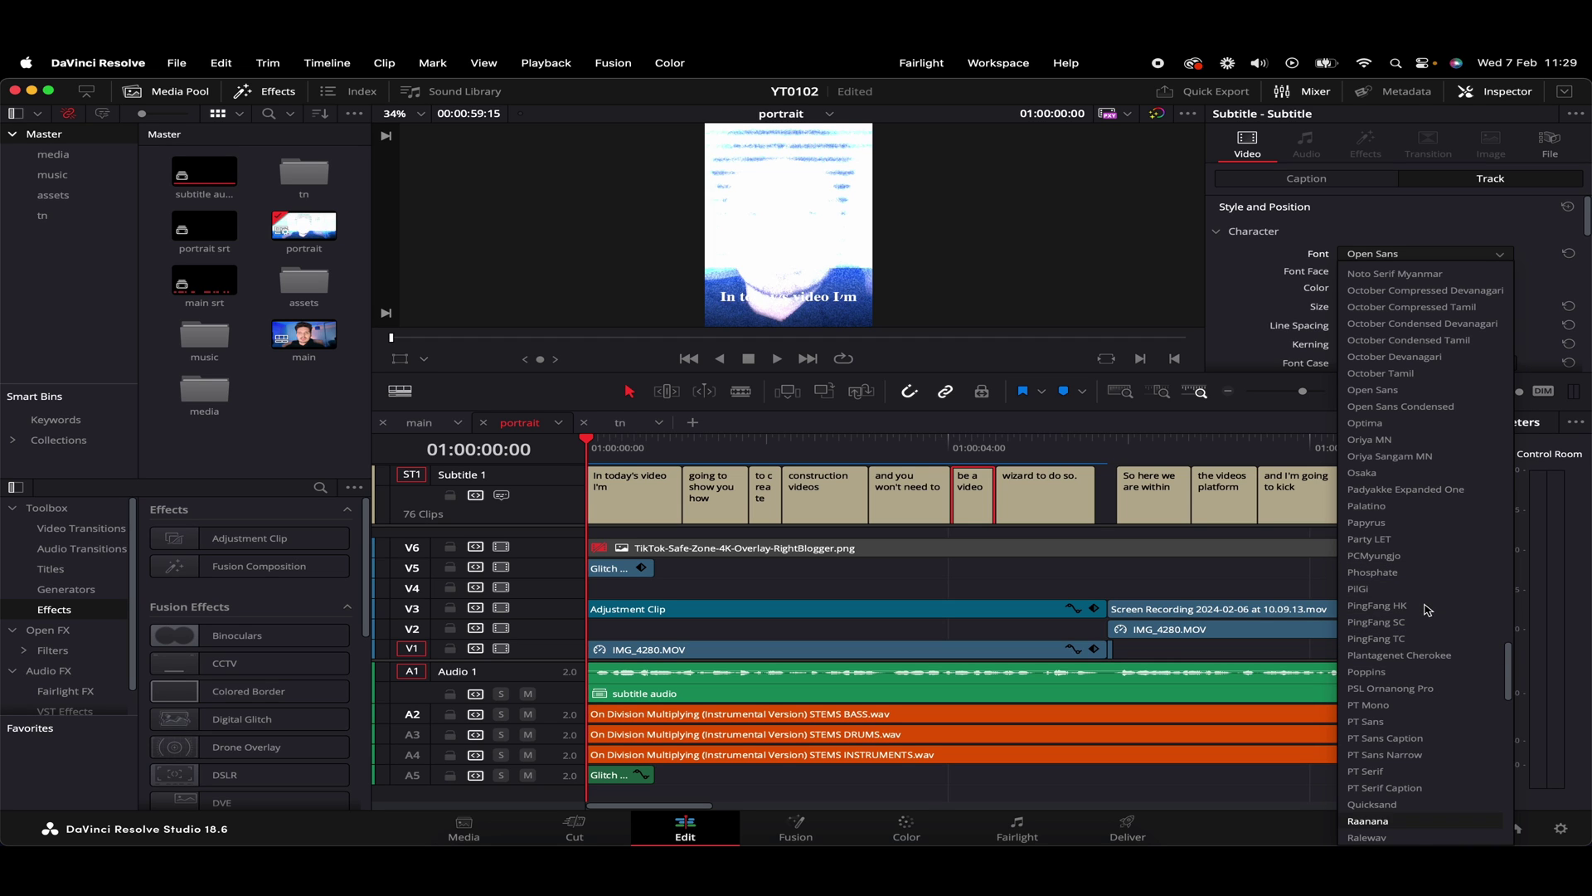
{"action": "scroll", "coordinate": [1426, 692], "scroll_direction": "down", "scroll_amount": 3}
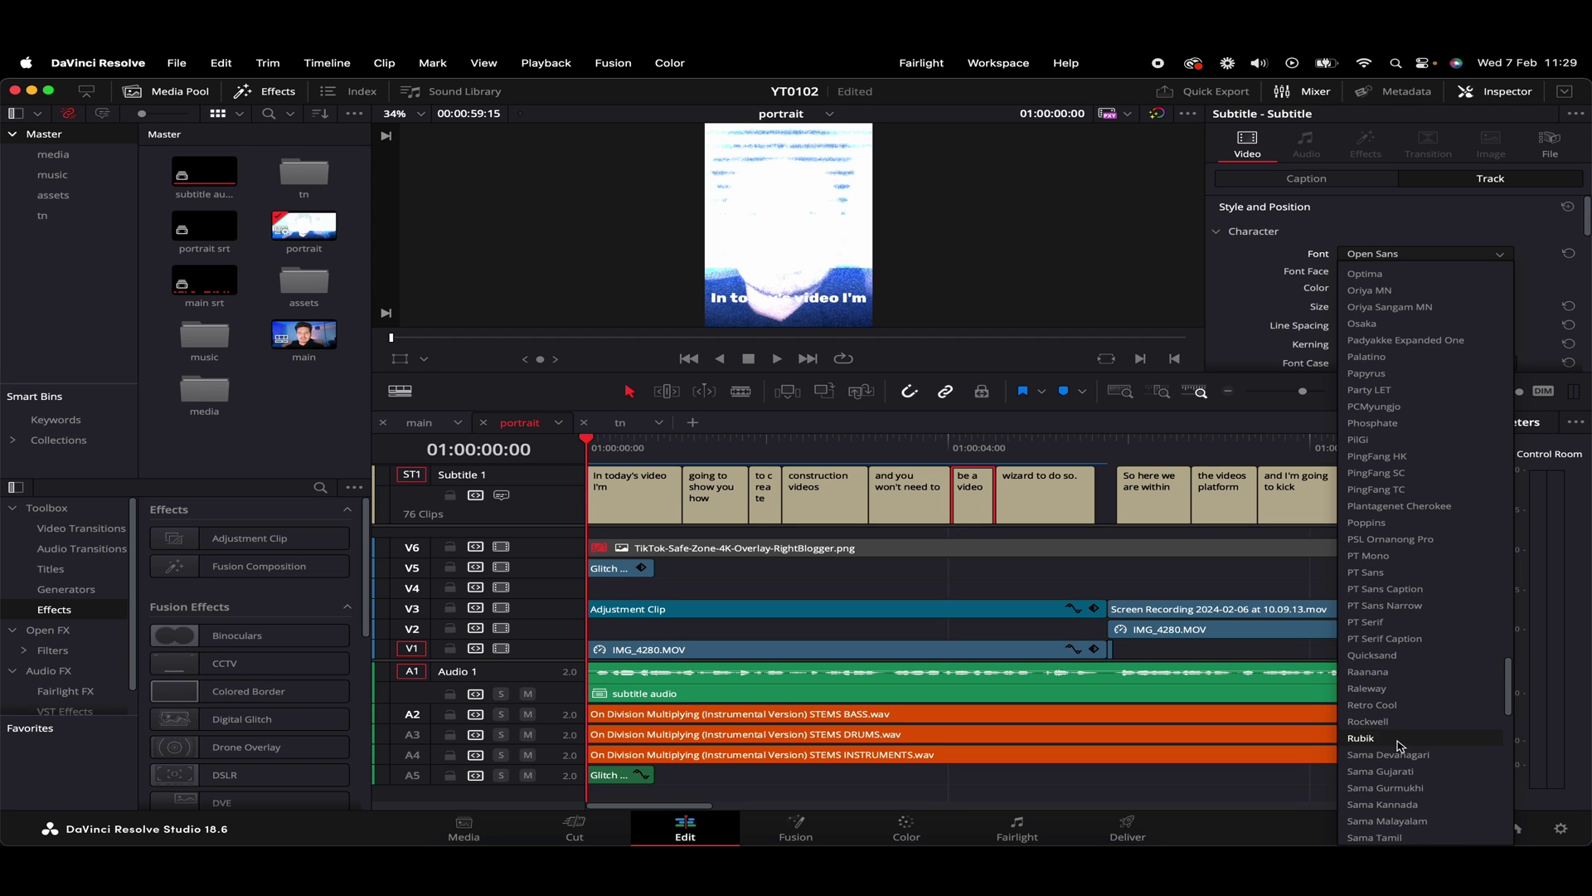
{"action": "left_click", "coordinate": [1401, 746]}
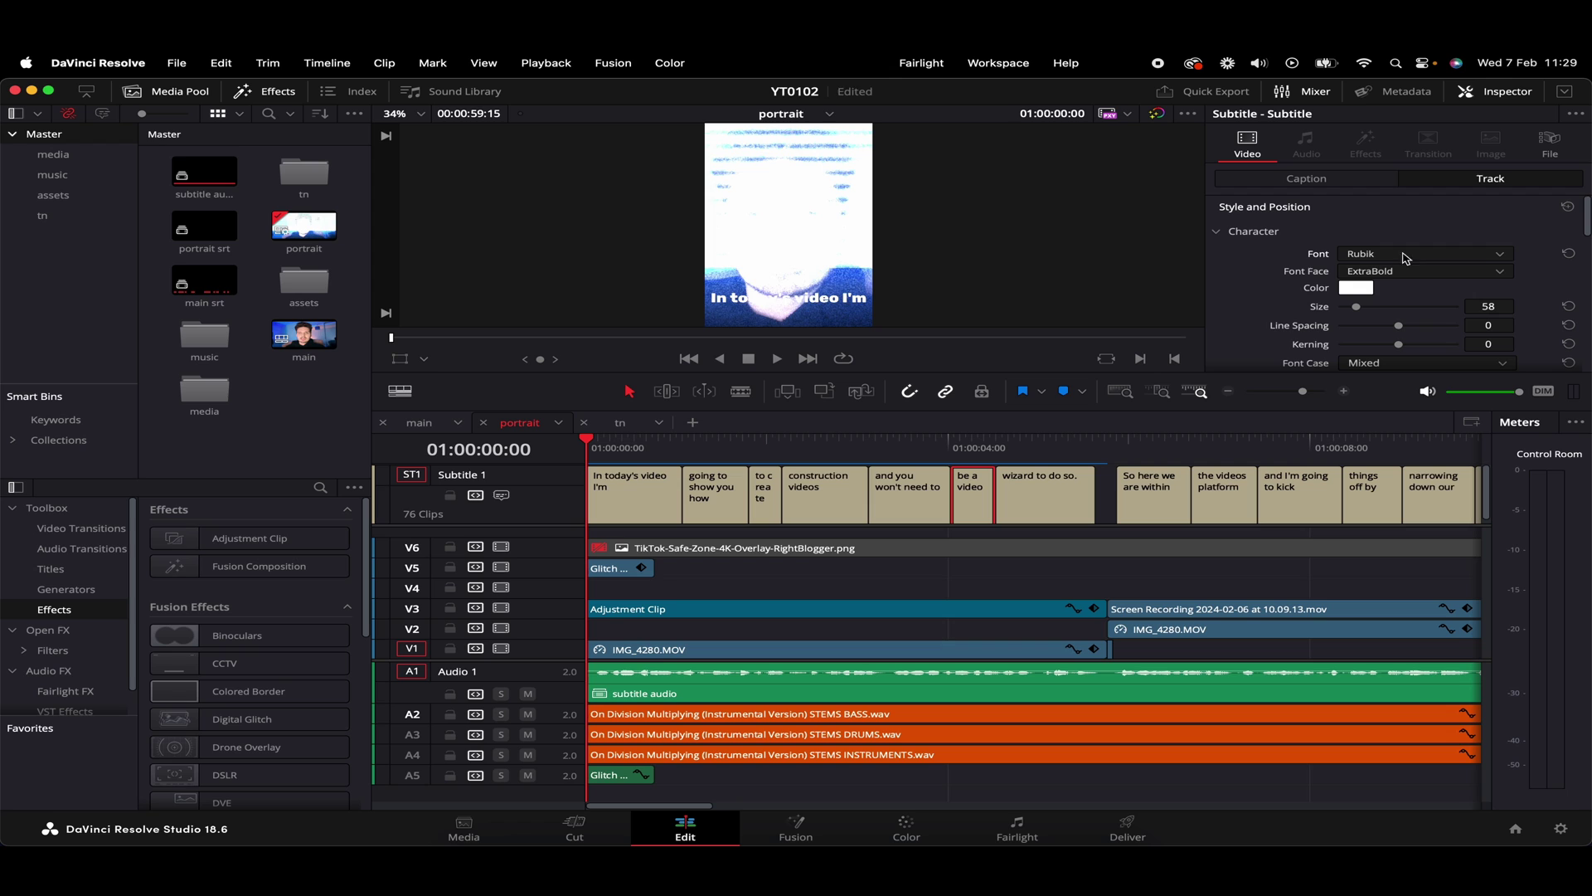
Choose the Black font face for the Rubik subtitles
{"action": "left_click", "coordinate": [1399, 276]}
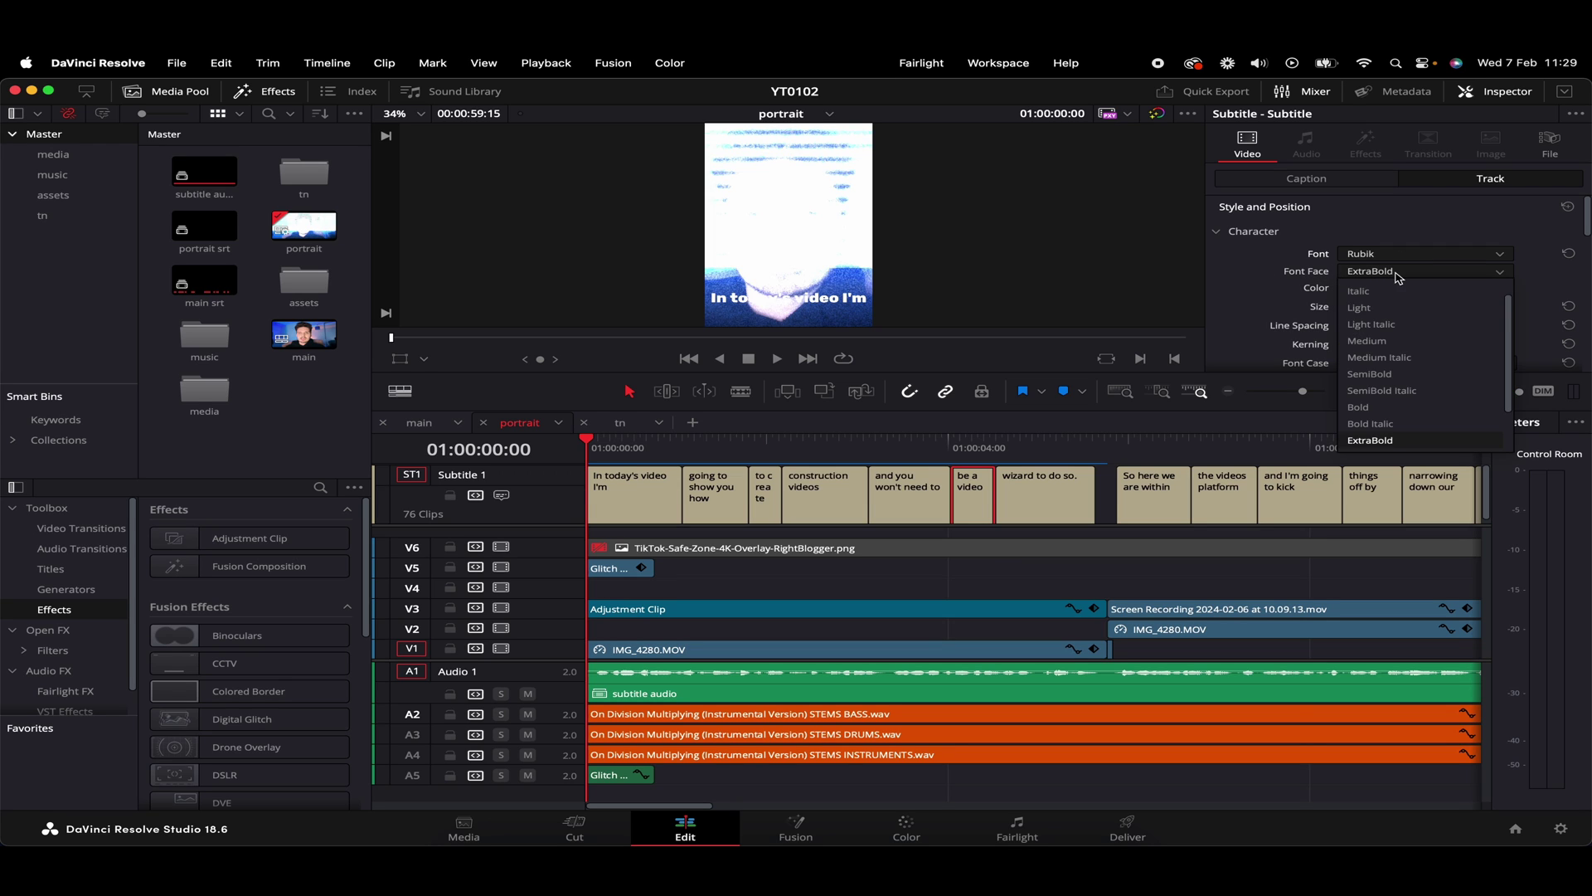
{"action": "scroll", "coordinate": [1389, 431], "scroll_direction": "down", "scroll_amount": 2}
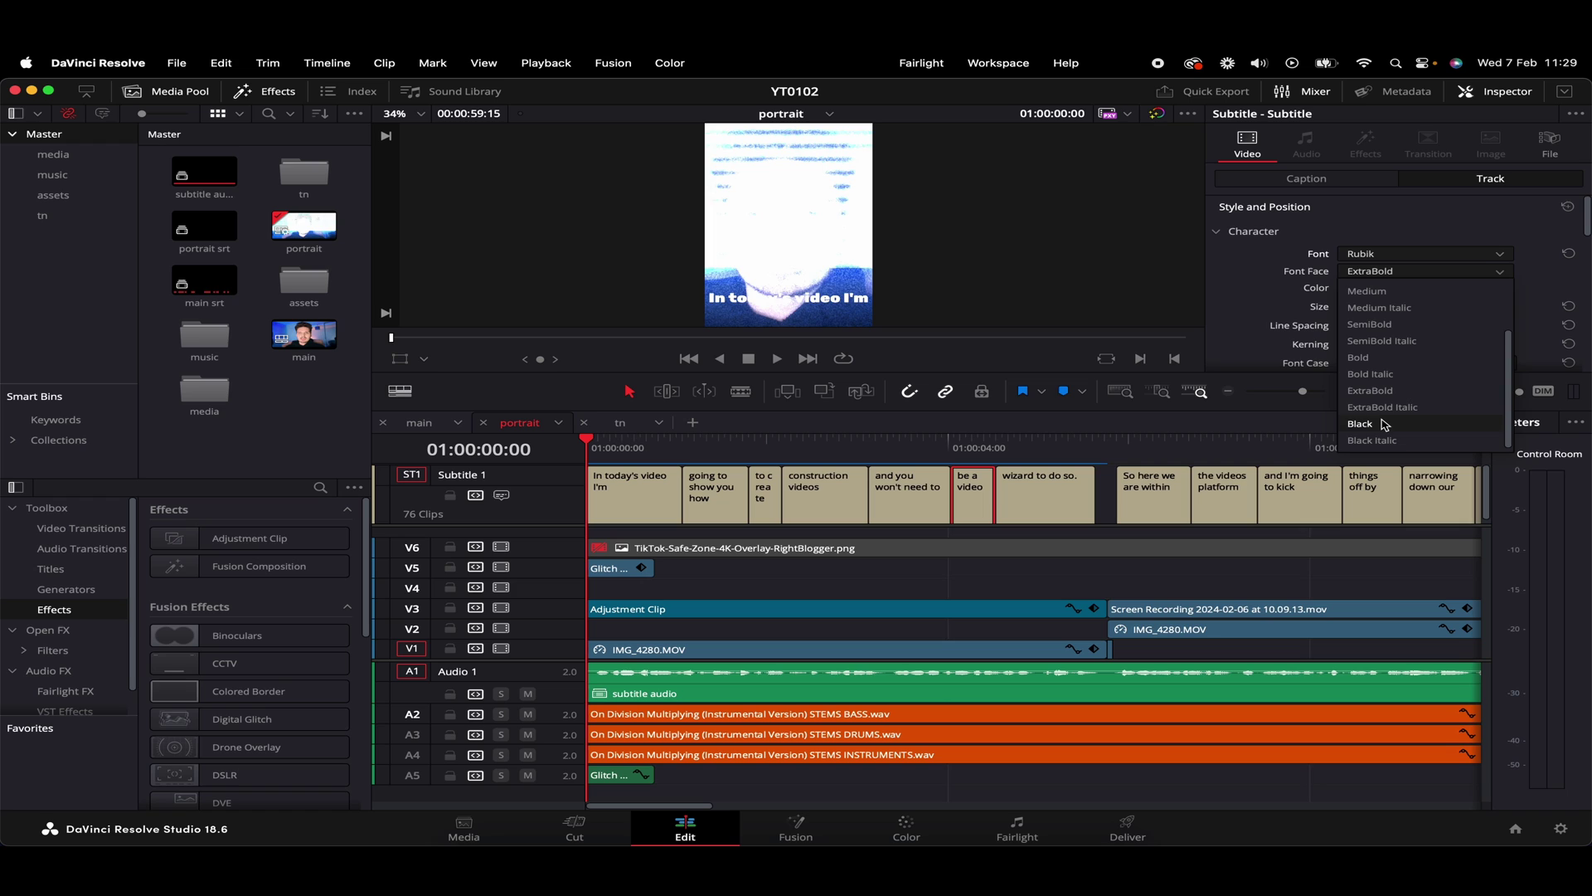
{"action": "left_click", "coordinate": [1385, 425]}
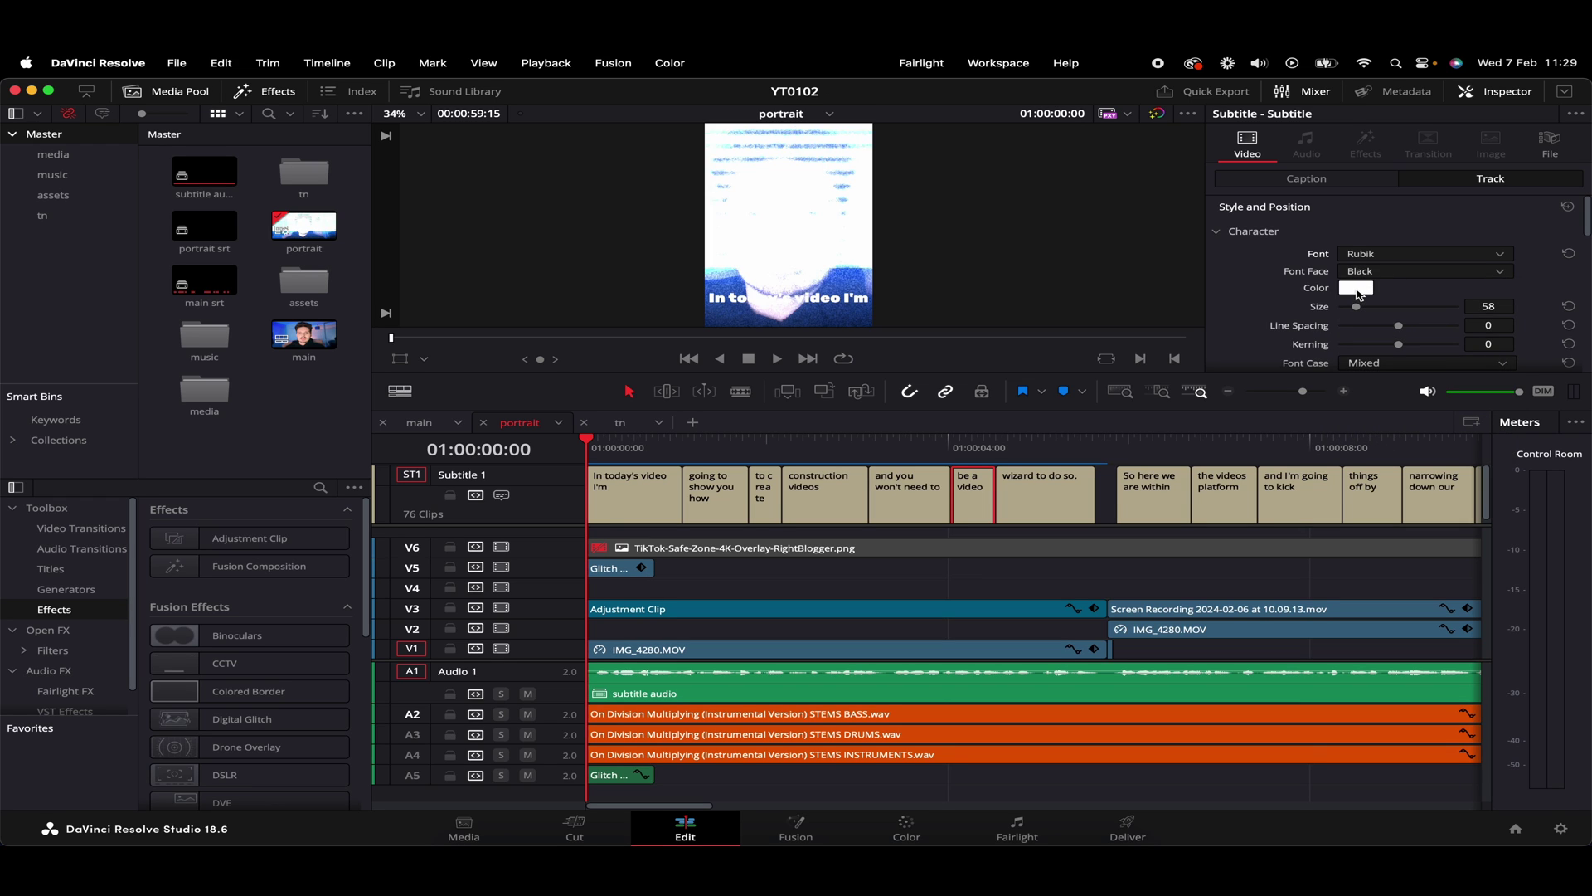
Change the subtitle text colour to red and preview it
{"action": "left_click", "coordinate": [1363, 290]}
{"action": "left_click", "coordinate": [719, 697]}
{"action": "left_click_drag", "start_coordinate": [720, 697], "coordinate": [647, 697]}
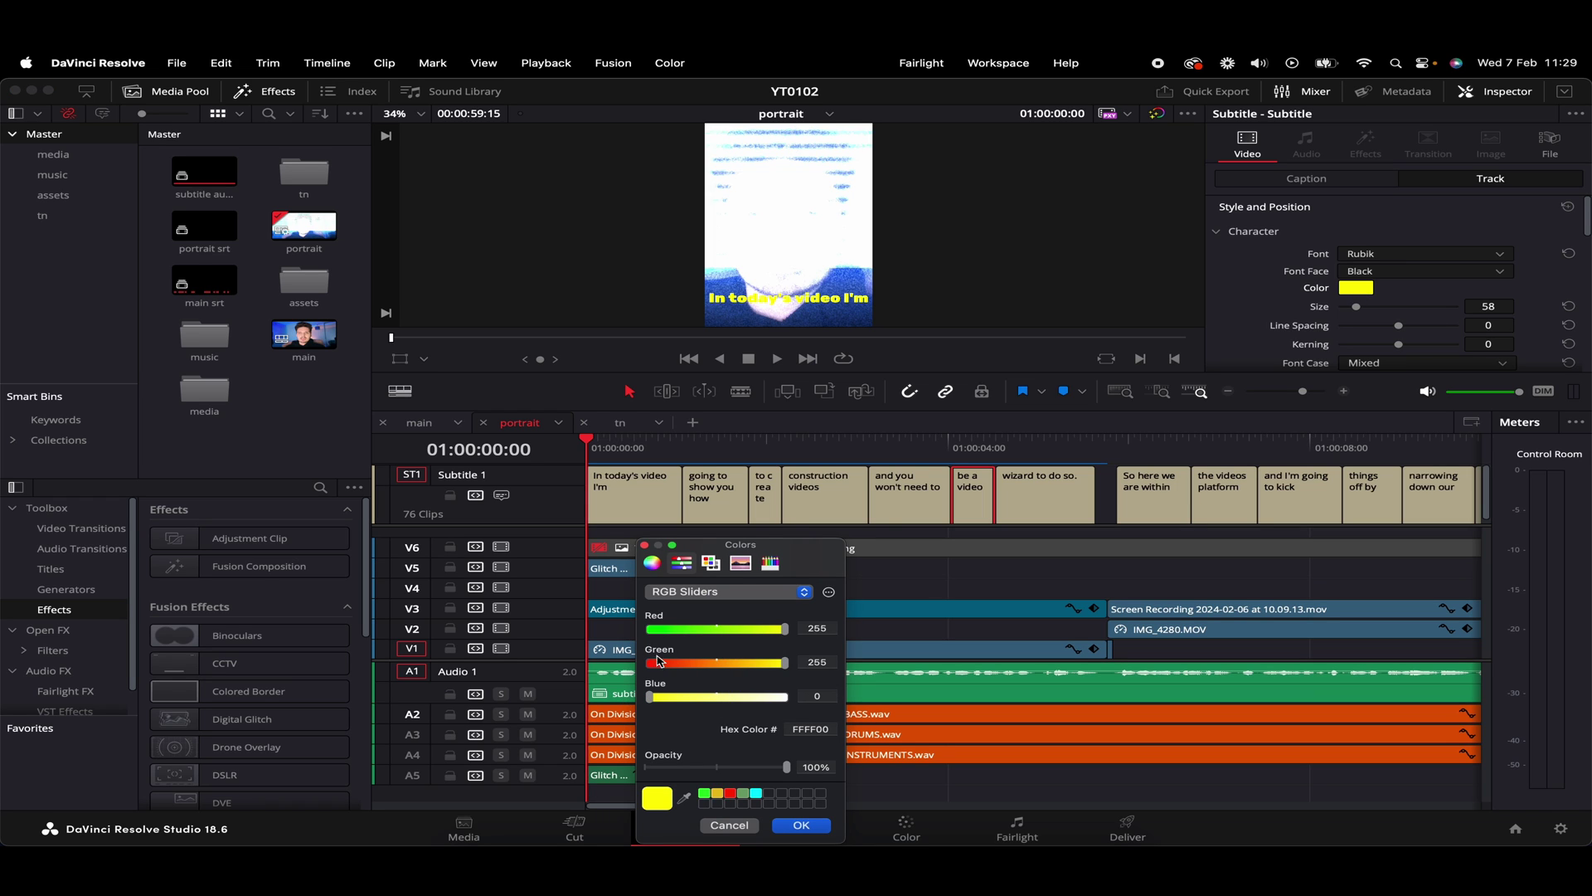
{"action": "left_click_drag", "start_coordinate": [720, 663], "coordinate": [543, 663]}
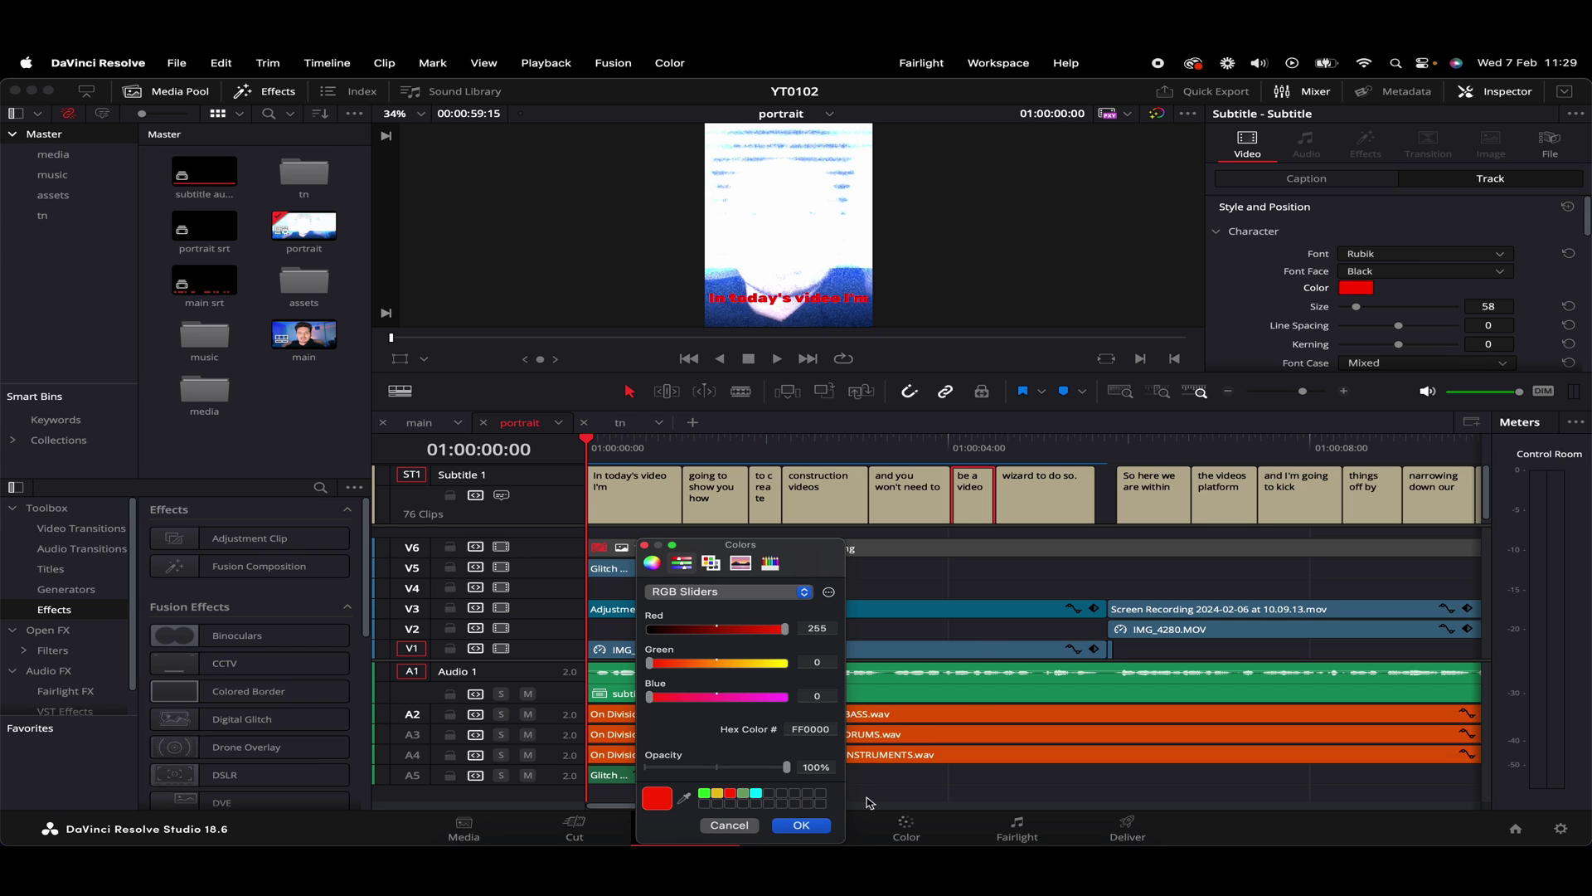
{"action": "left_click", "coordinate": [801, 825]}
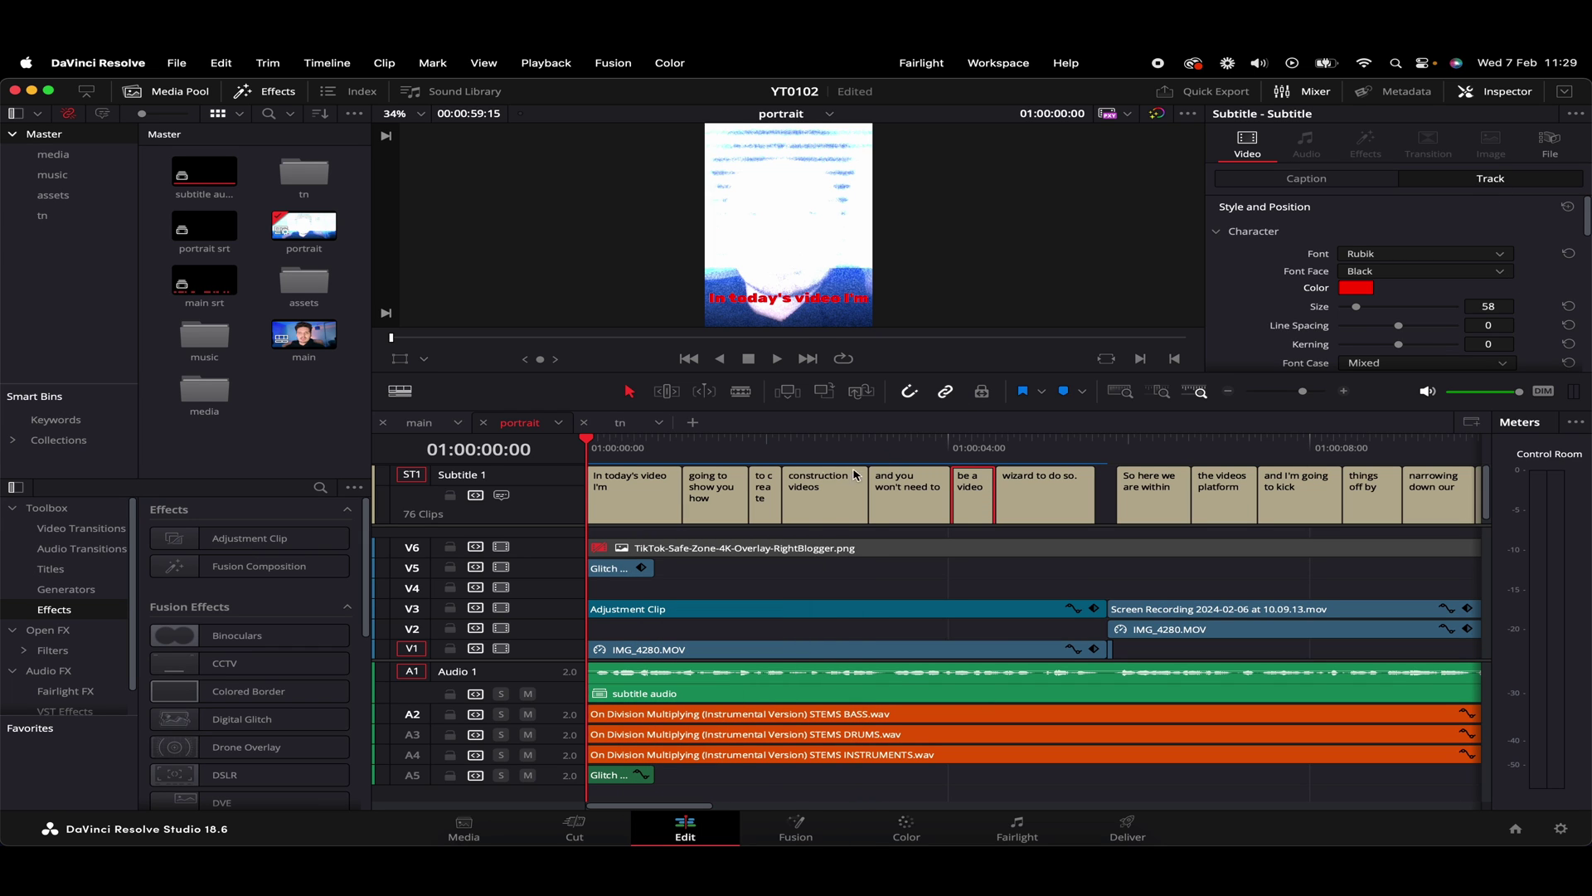
{"action": "left_click_drag", "start_coordinate": [781, 447], "coordinate": [950, 506]}
Reset the subtitle text to white (FFFFFF) and preview the screen-recording section
{"action": "left_click", "coordinate": [1356, 288]}
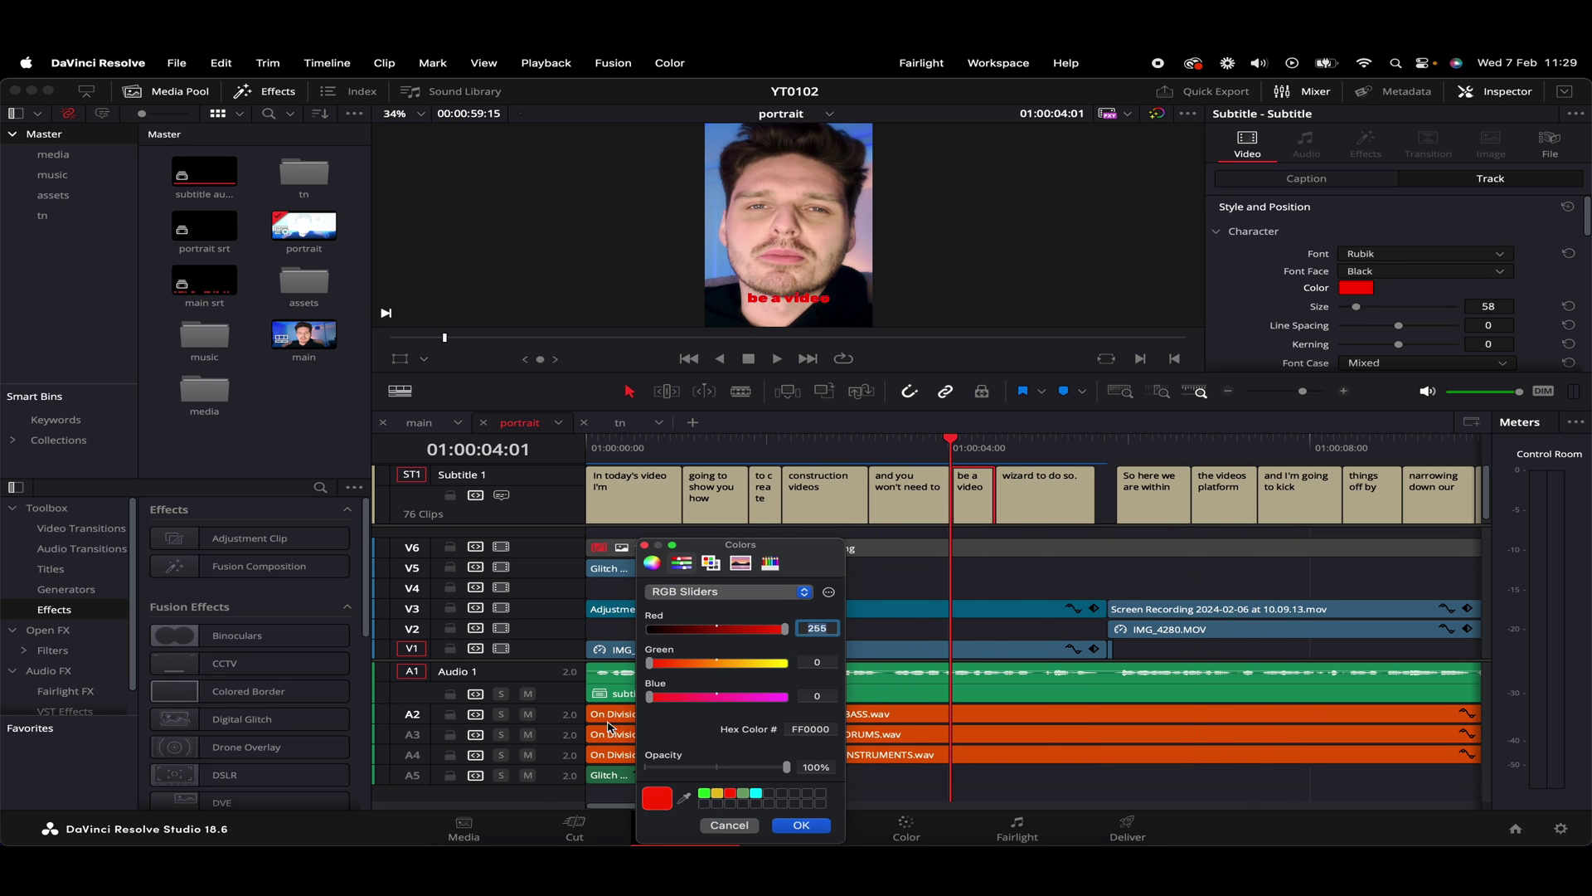
{"action": "left_click_drag", "start_coordinate": [649, 697], "coordinate": [869, 657]}
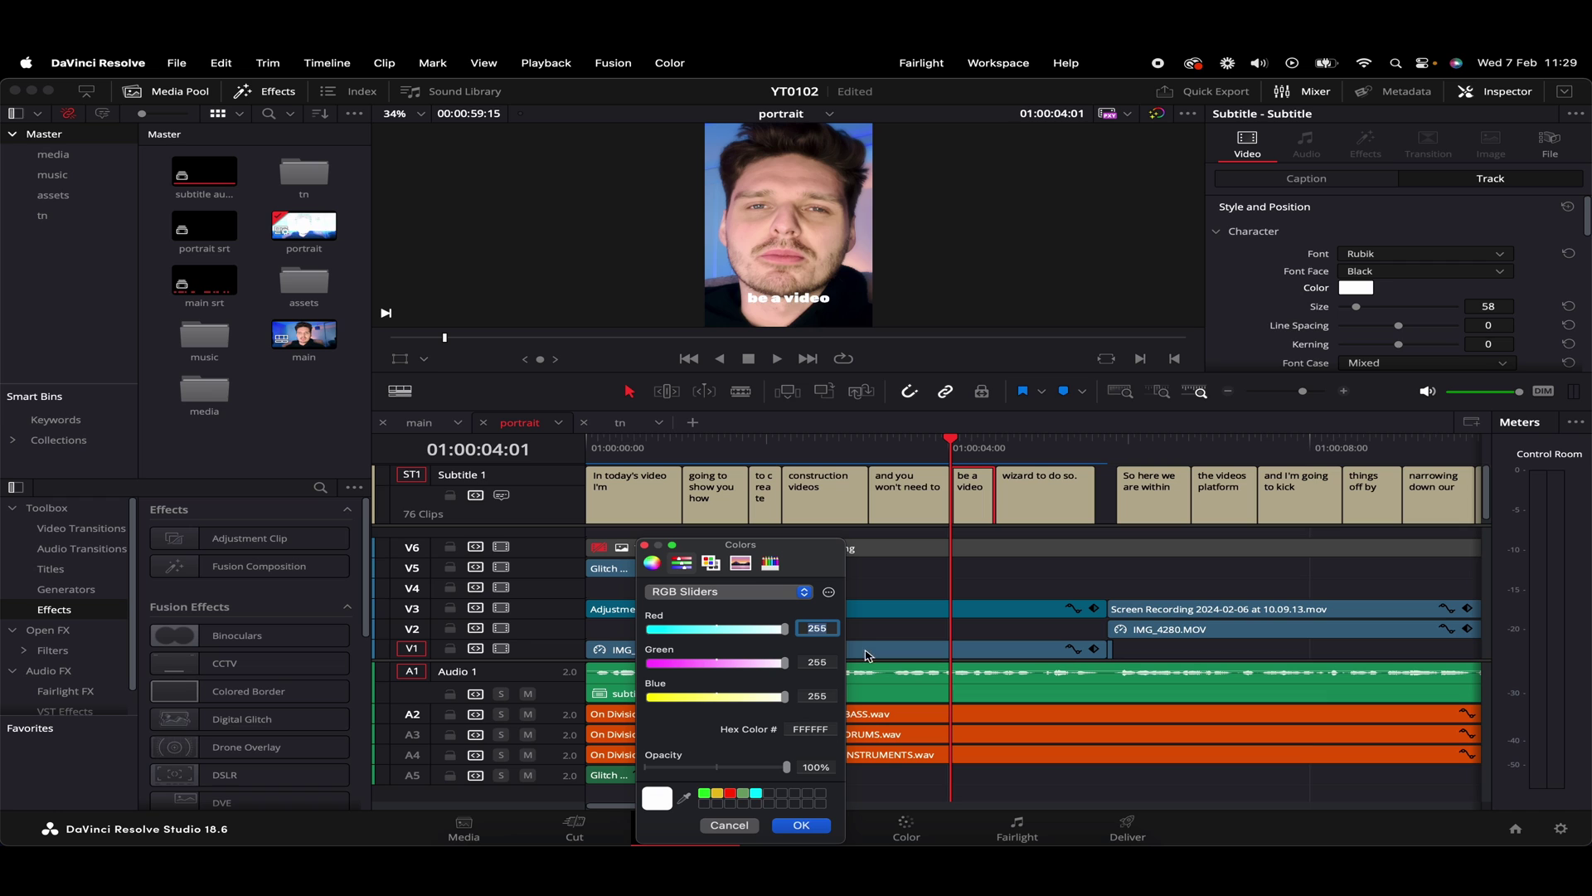
{"action": "left_click", "coordinate": [801, 824]}
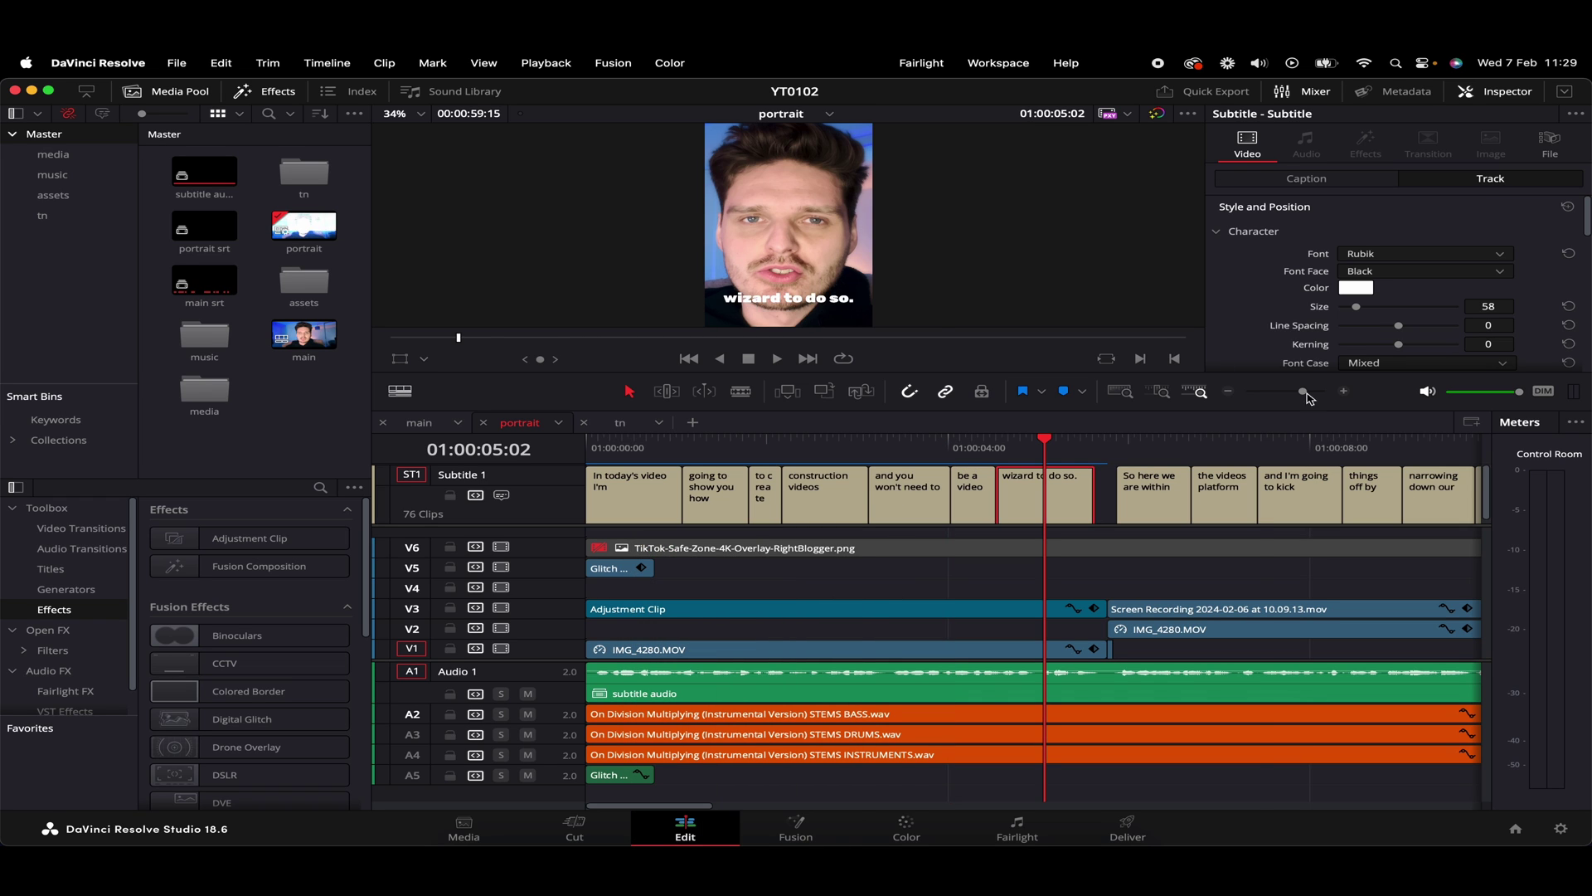
{"action": "left_click", "coordinate": [1254, 437]}
{"action": "left_click_drag", "start_coordinate": [1270, 447], "coordinate": [1291, 450]}
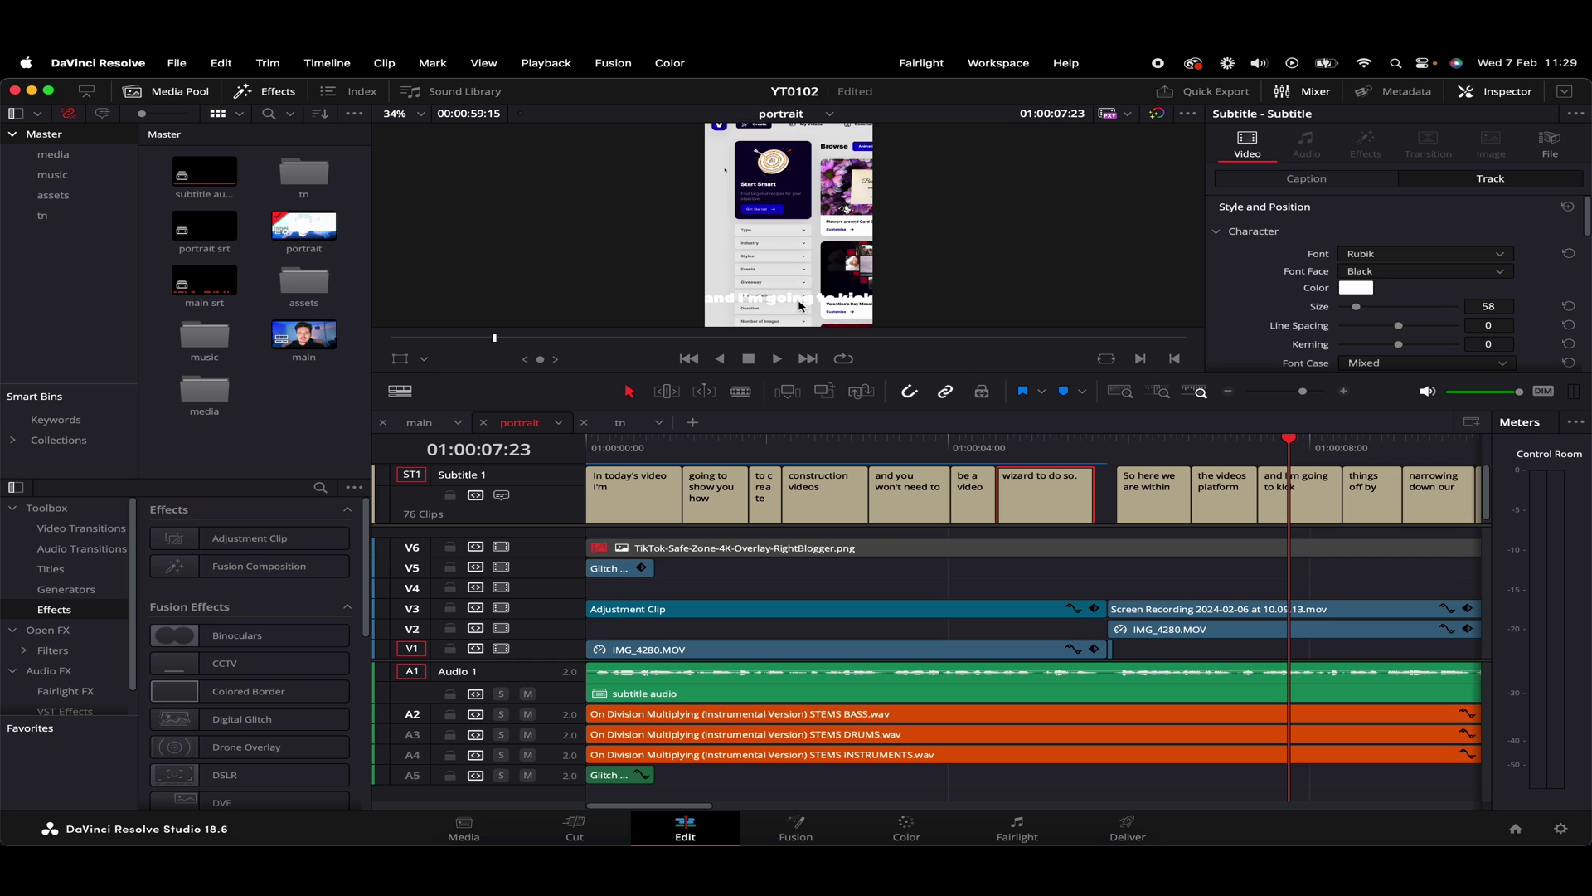
Set the subtitle Stroke colour to black (000000)
{"action": "scroll", "coordinate": [1447, 292], "scroll_direction": "down", "scroll_amount": 3}
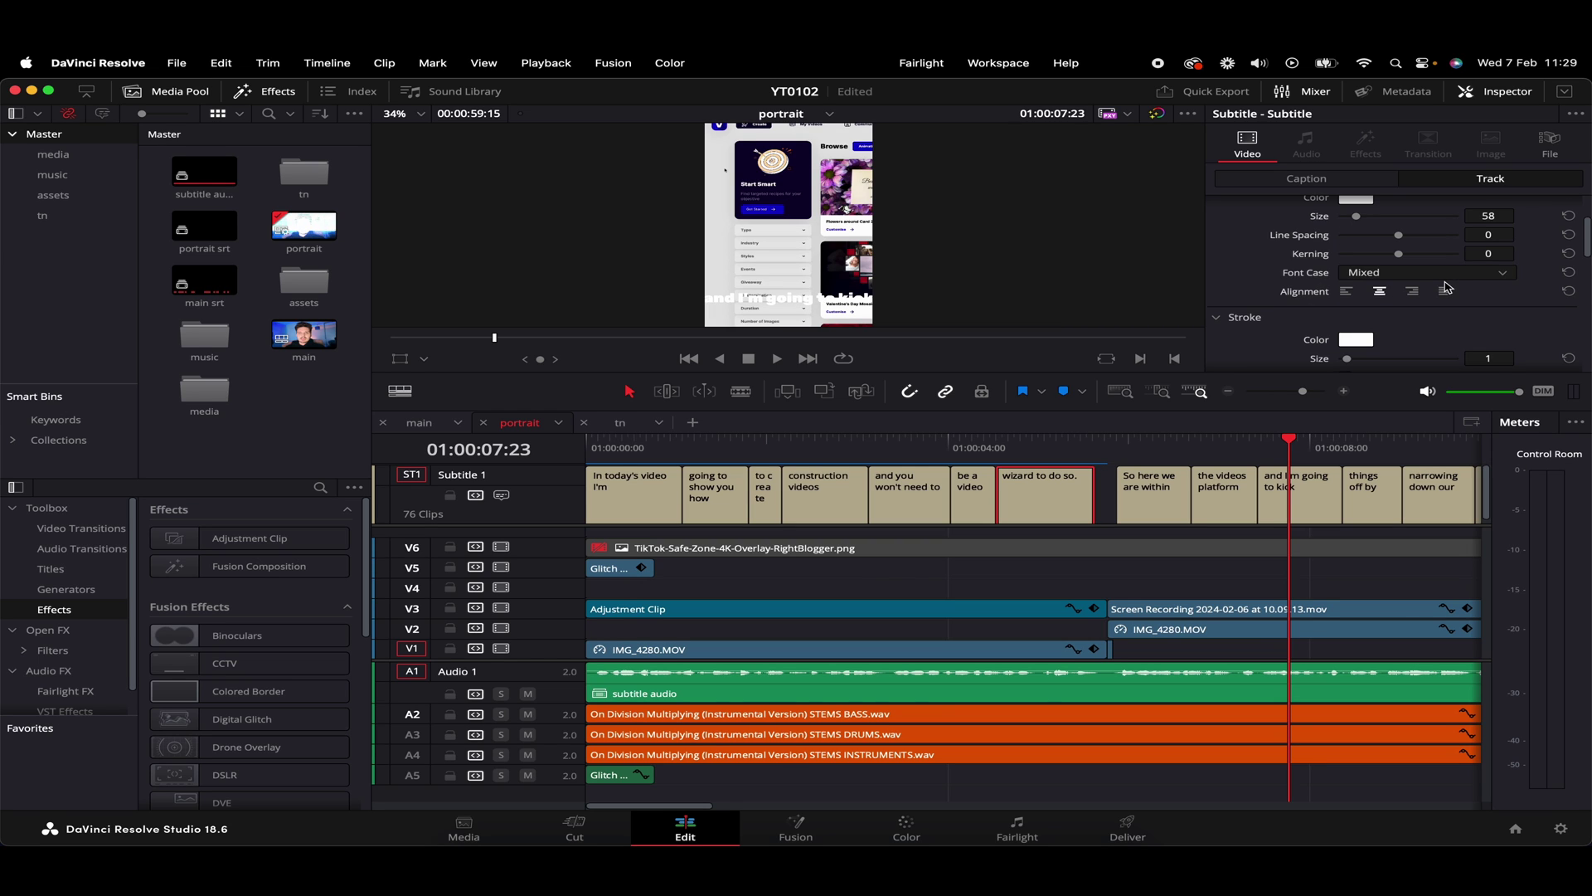
{"action": "scroll", "coordinate": [1450, 285], "scroll_direction": "down", "scroll_amount": 3}
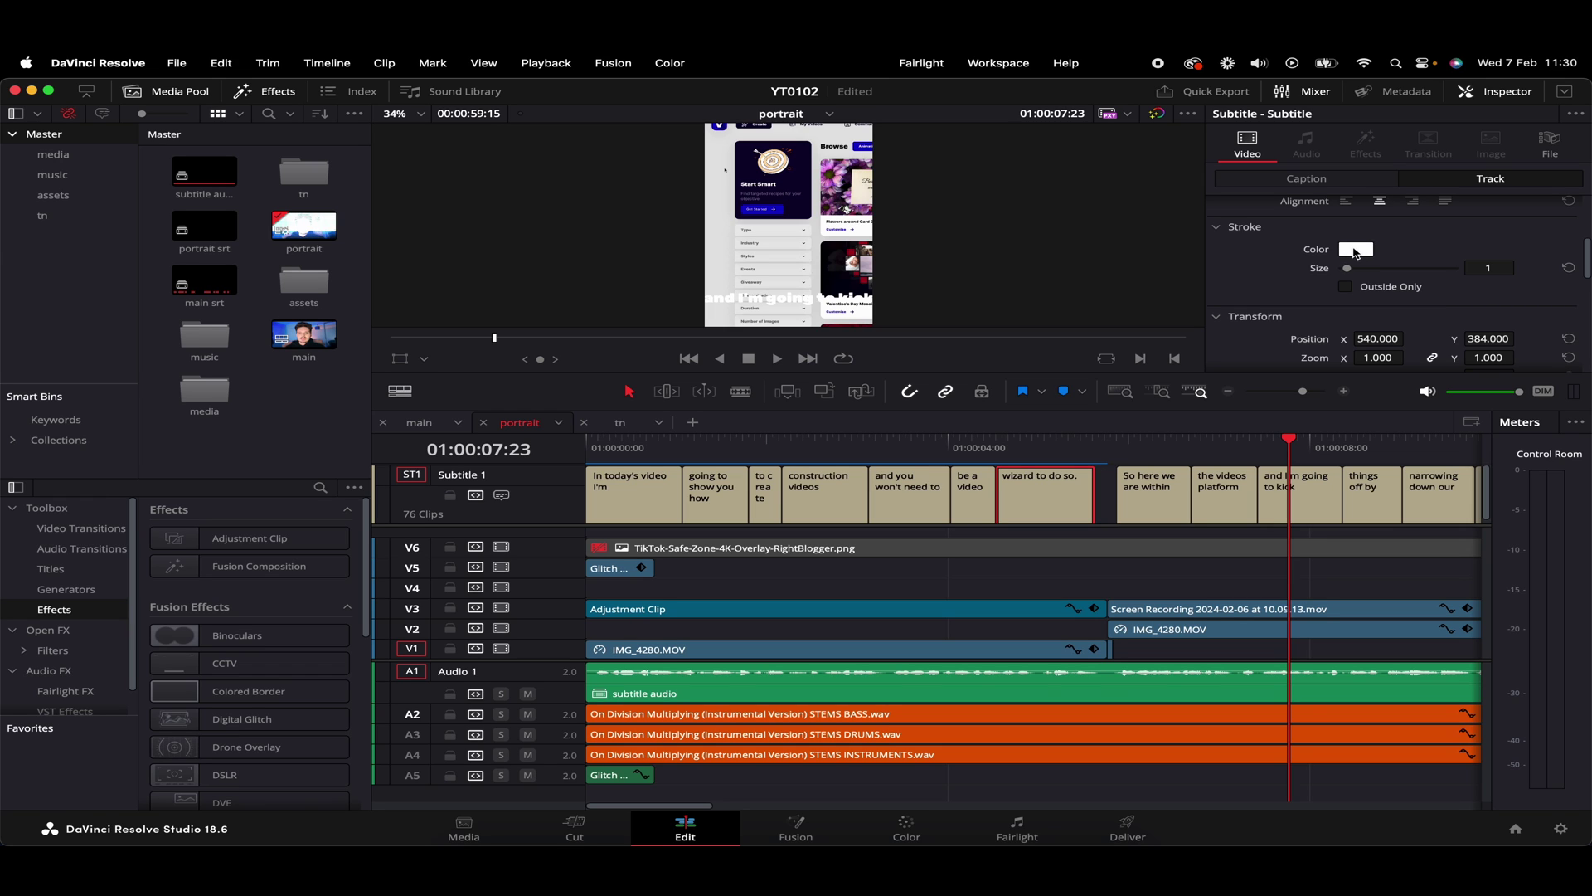
{"action": "left_click", "coordinate": [1358, 250]}
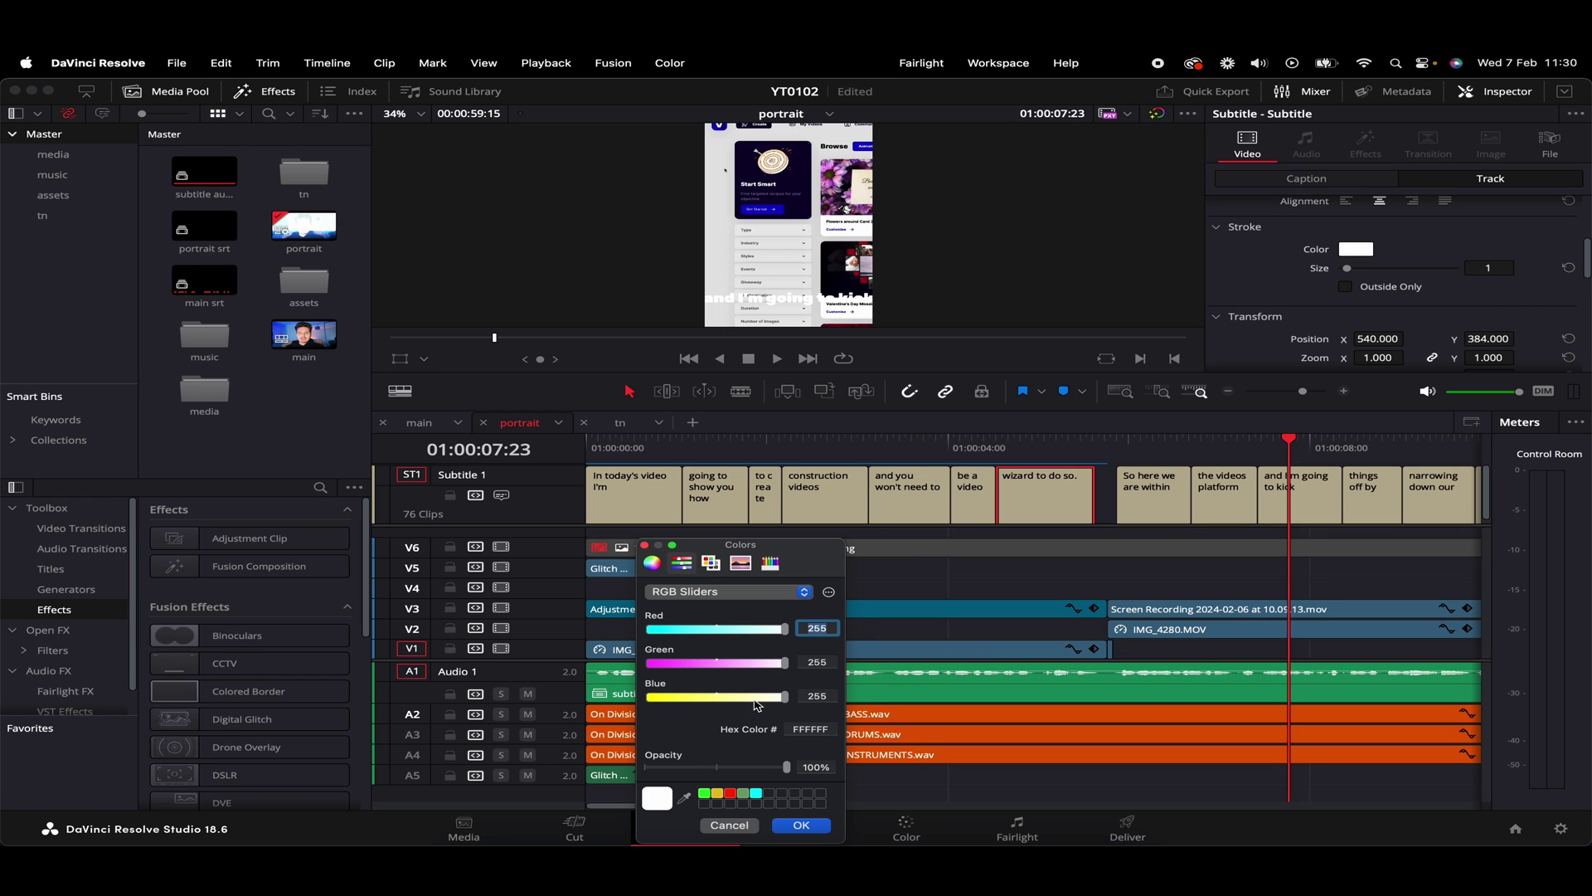
{"action": "left_click_drag", "start_coordinate": [784, 696], "coordinate": [573, 700]}
{"action": "left_click_drag", "start_coordinate": [718, 663], "coordinate": [529, 669]}
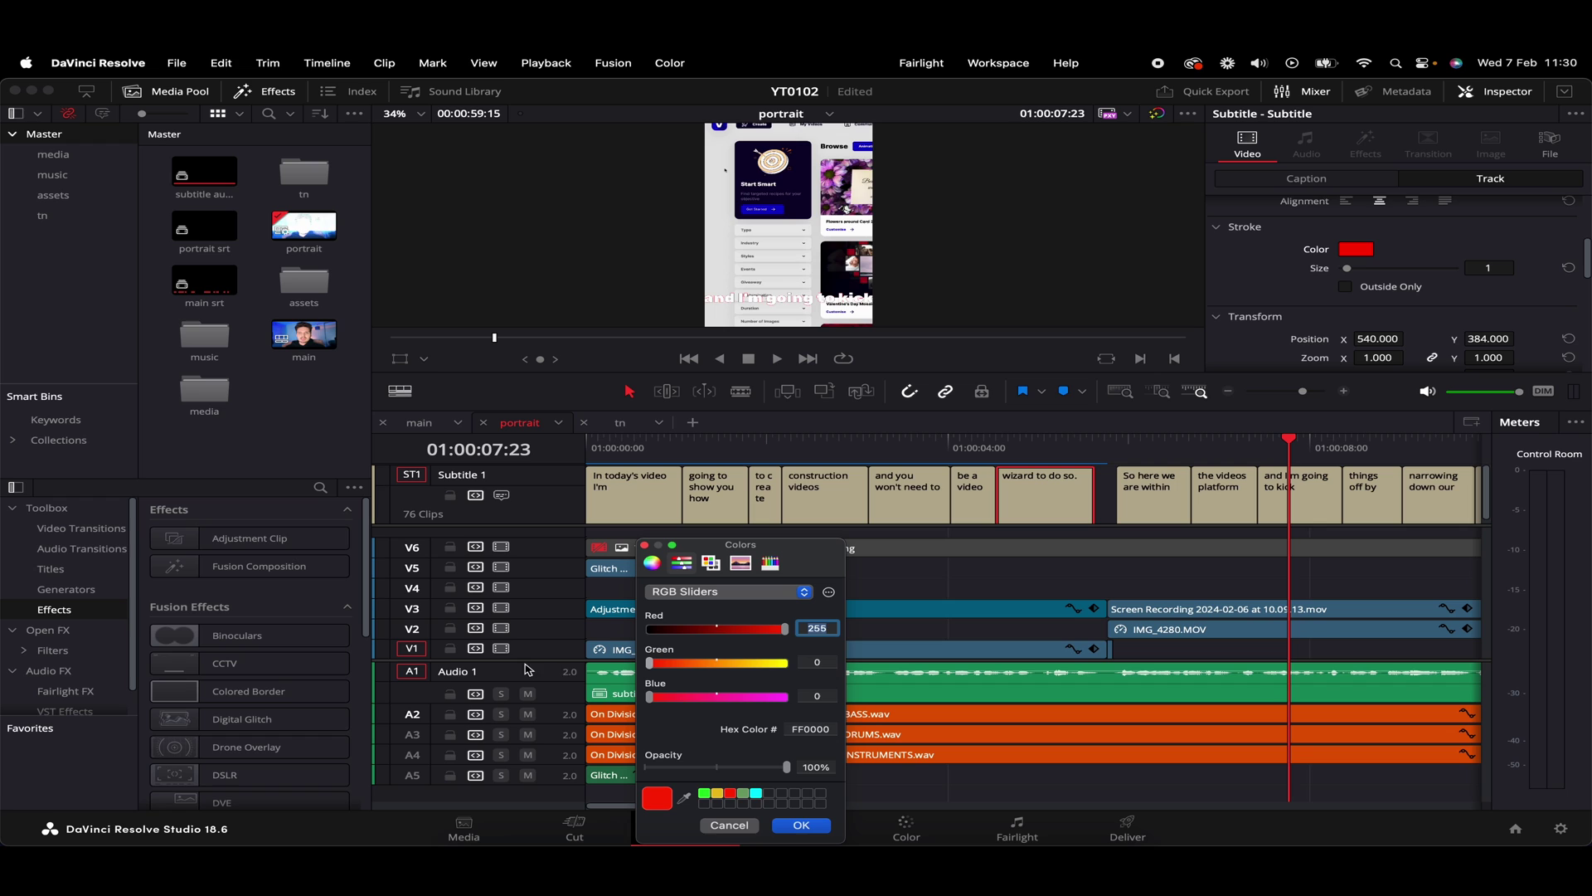
{"action": "left_click_drag", "start_coordinate": [719, 631], "coordinate": [553, 637]}
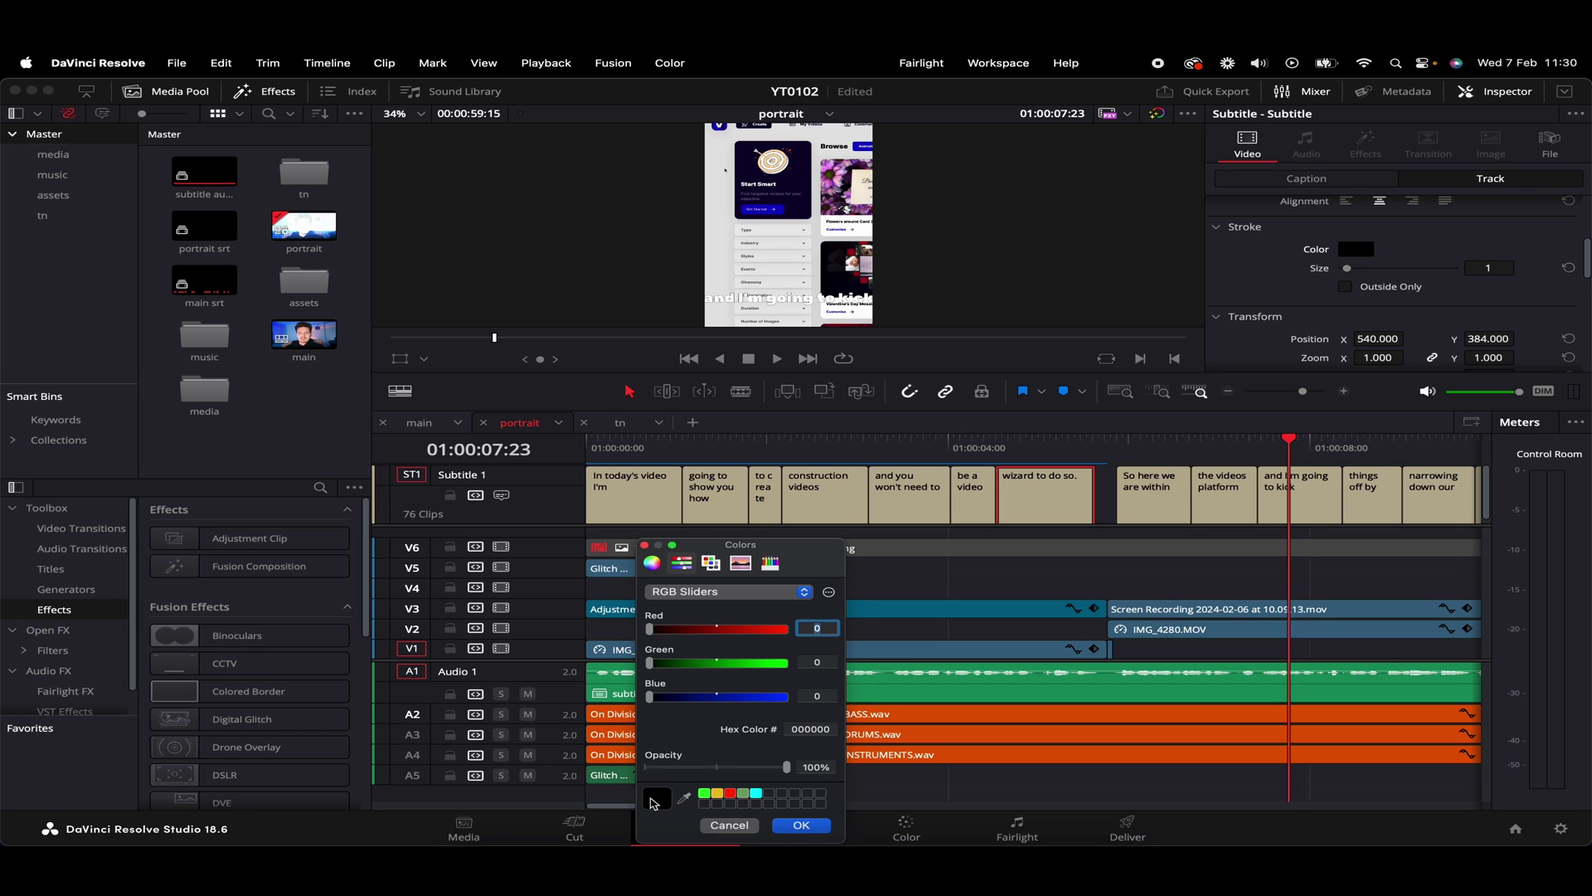
{"action": "left_click", "coordinate": [785, 823]}
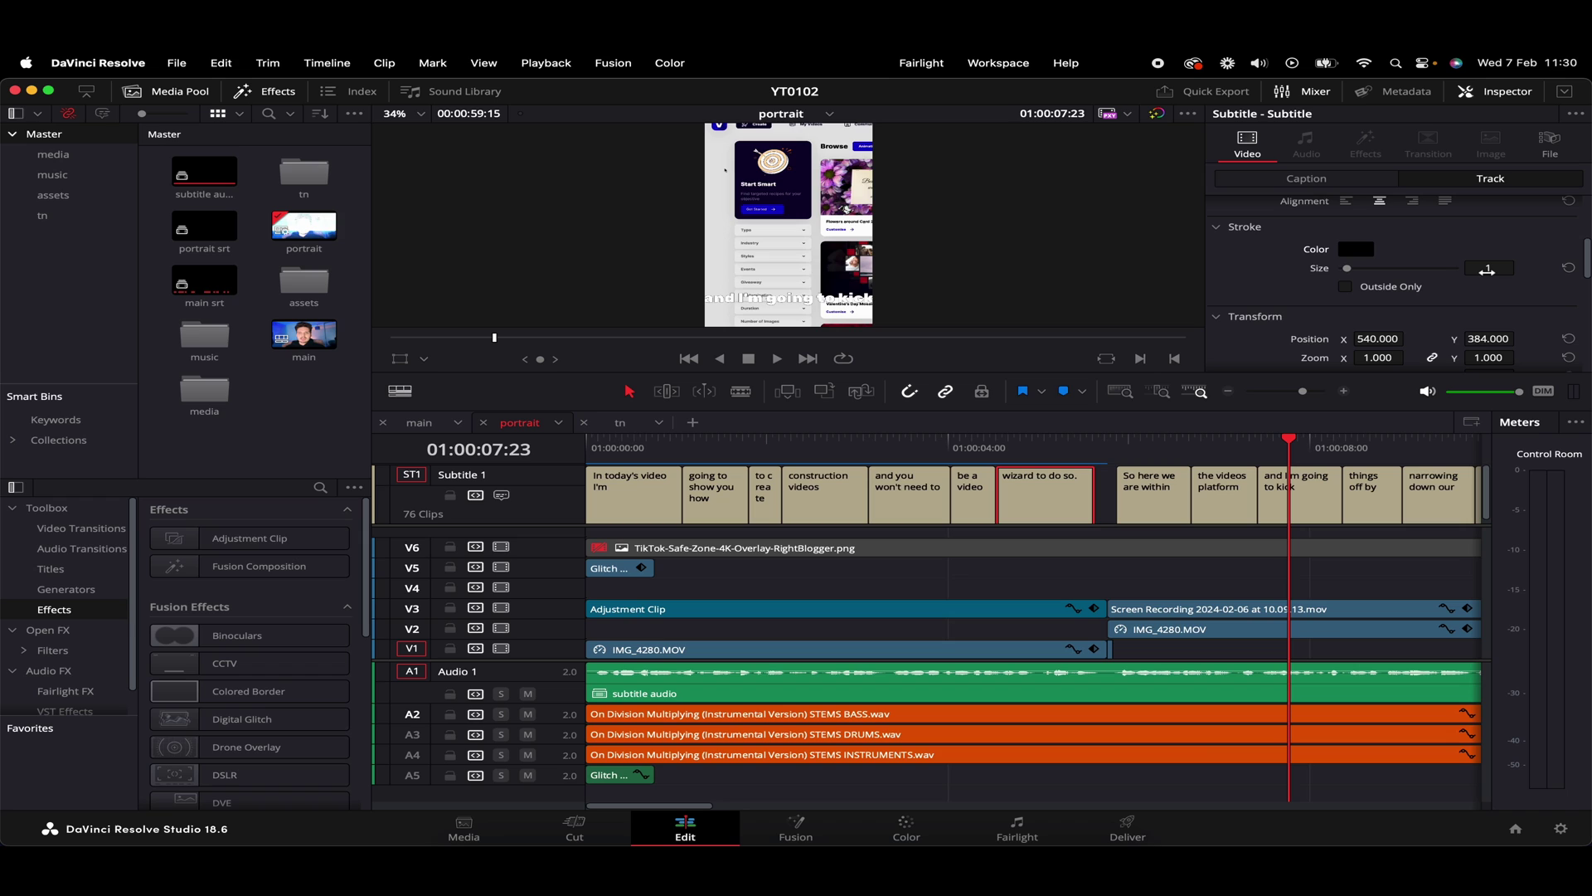
Set the subtitle stroke size to 16 with Outside Only enabled
{"action": "left_click_drag", "start_coordinate": [1486, 269], "coordinate": [1520, 267]}
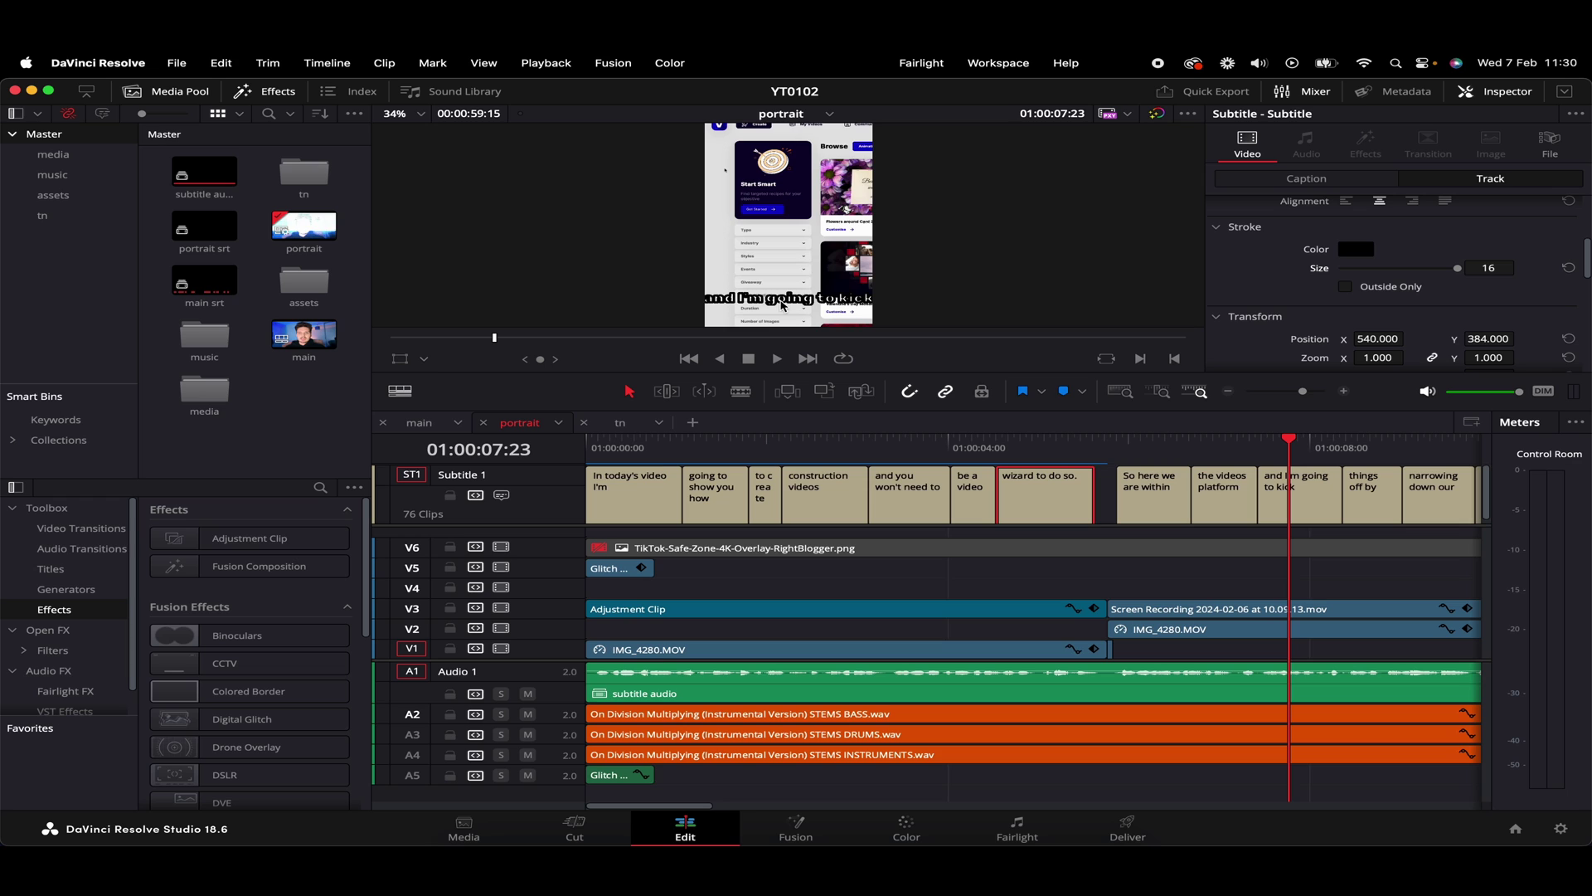
{"action": "scroll", "coordinate": [788, 309], "scroll_direction": "up", "scroll_amount": 2}
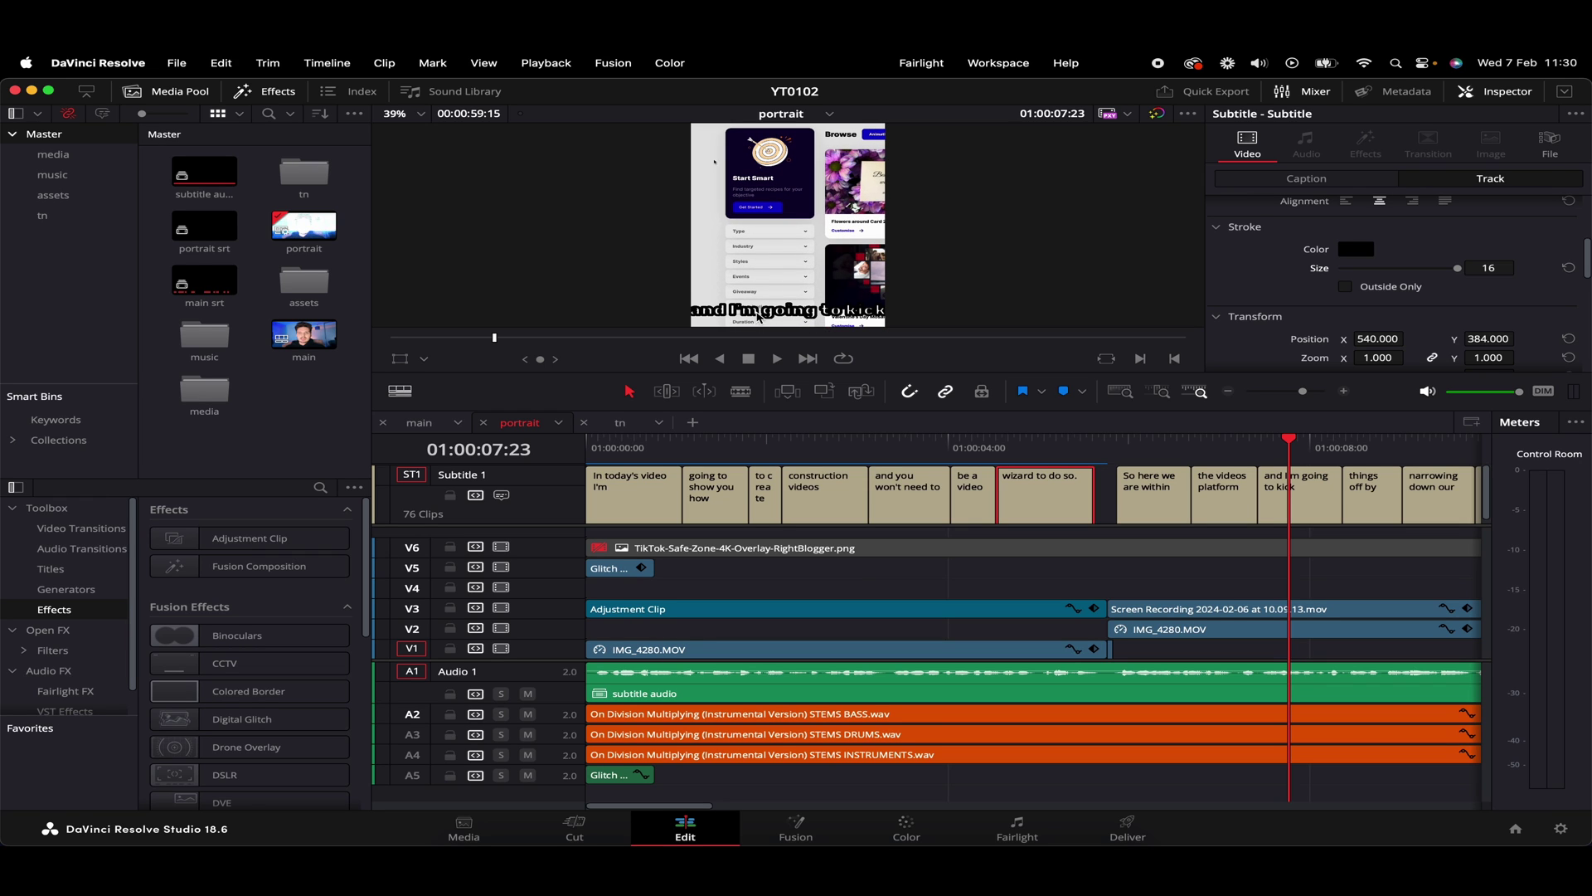
{"action": "left_click", "coordinate": [1346, 287]}
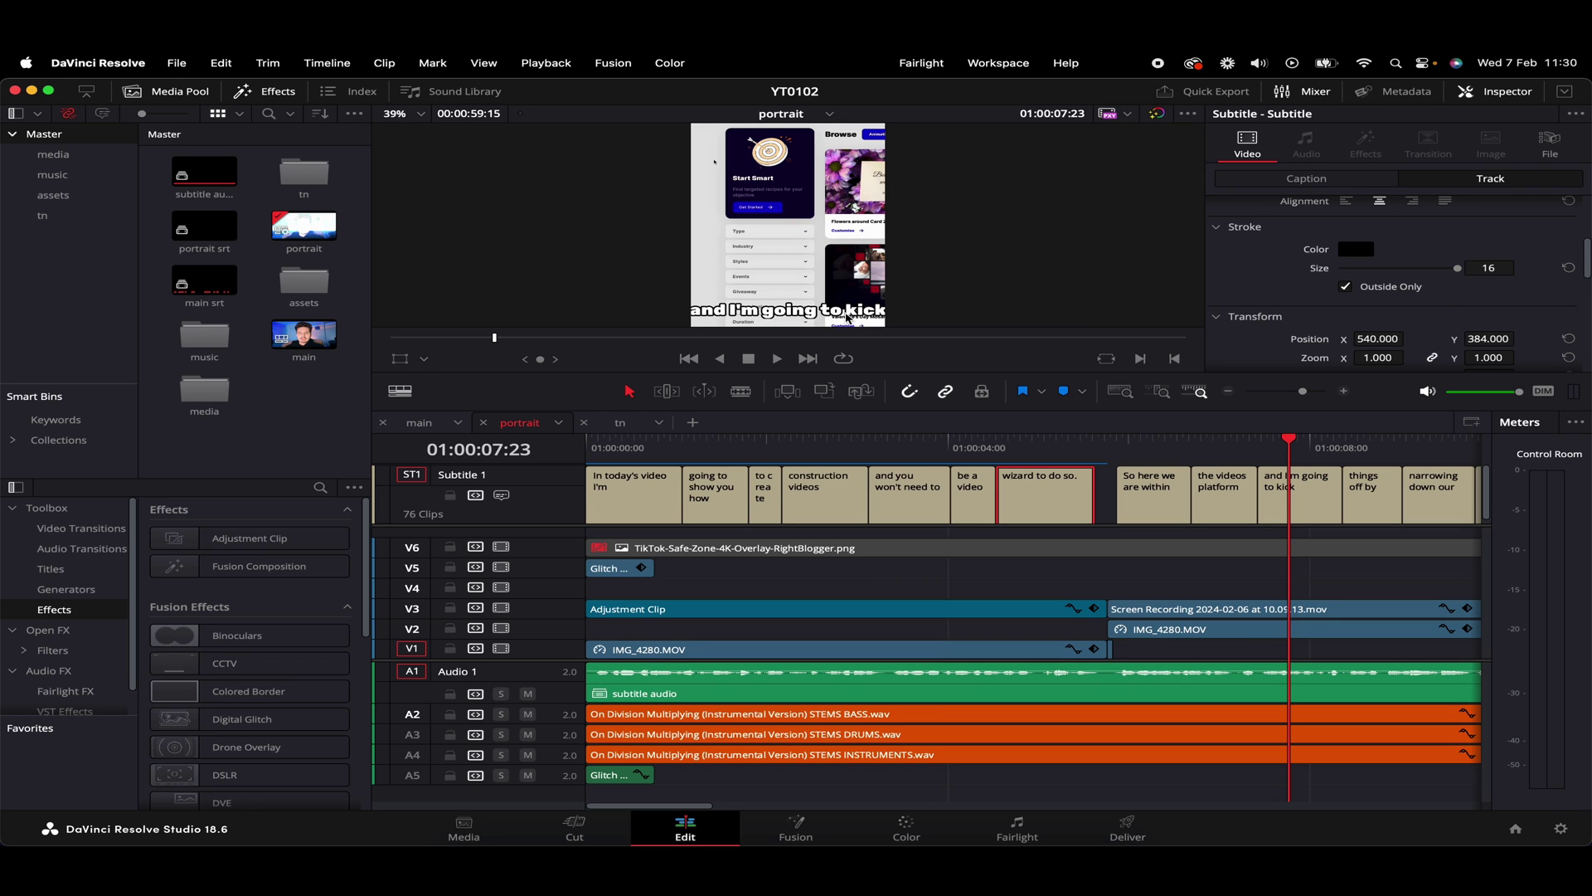
{"action": "scroll", "coordinate": [1528, 316], "scroll_direction": "up", "scroll_amount": 1}
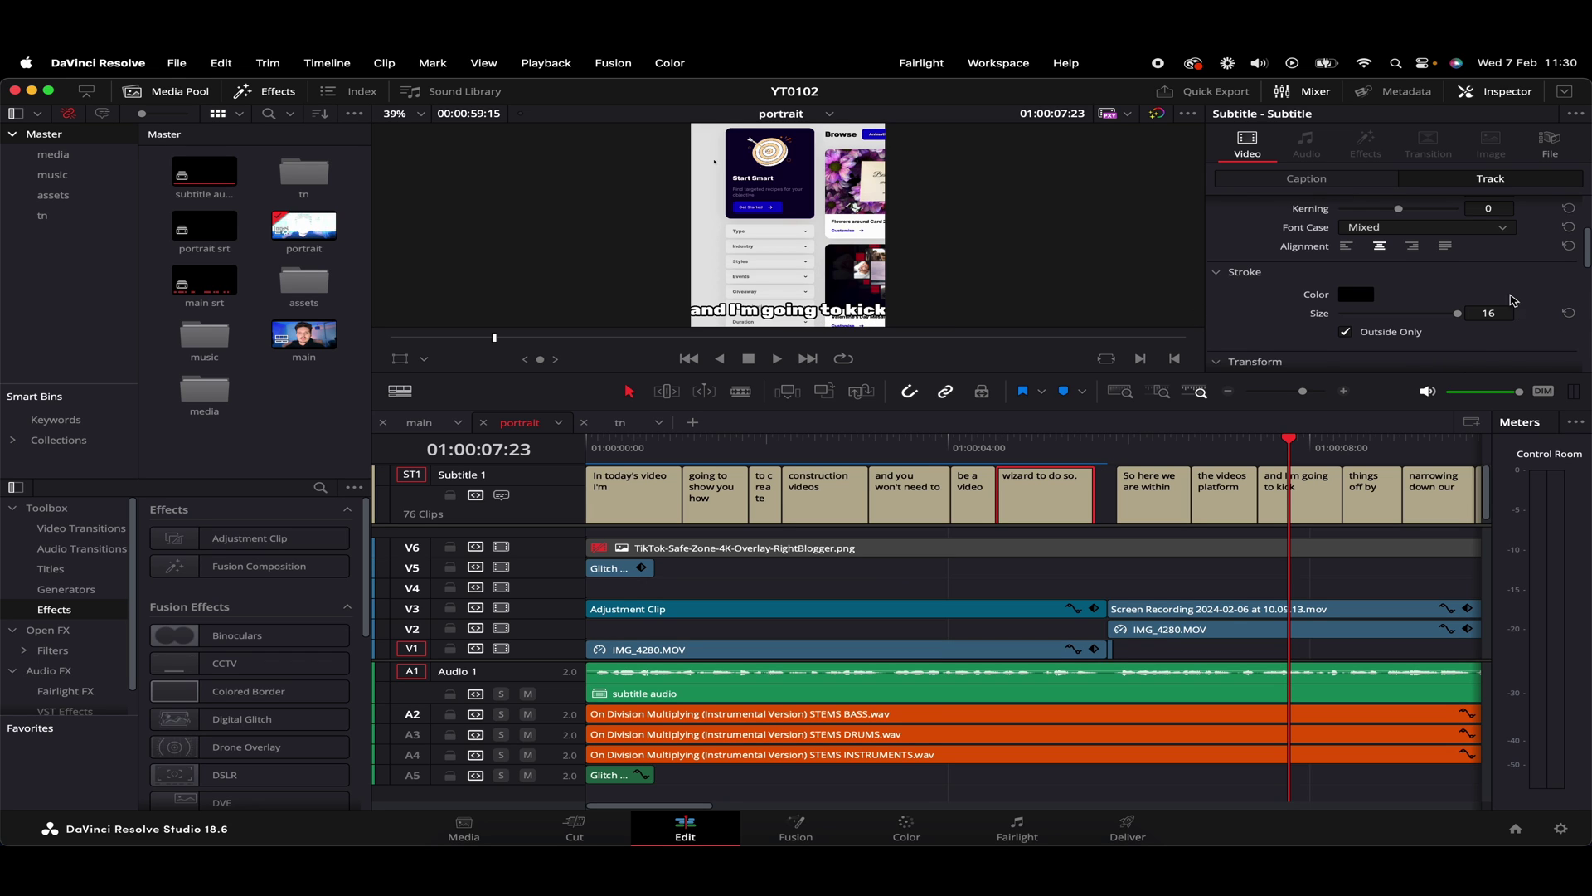
Reduce the subtitle Character size from 58 to 35
{"action": "scroll", "coordinate": [1519, 312], "scroll_direction": "up", "scroll_amount": 2}
{"action": "scroll", "coordinate": [1519, 313], "scroll_direction": "up", "scroll_amount": 2}
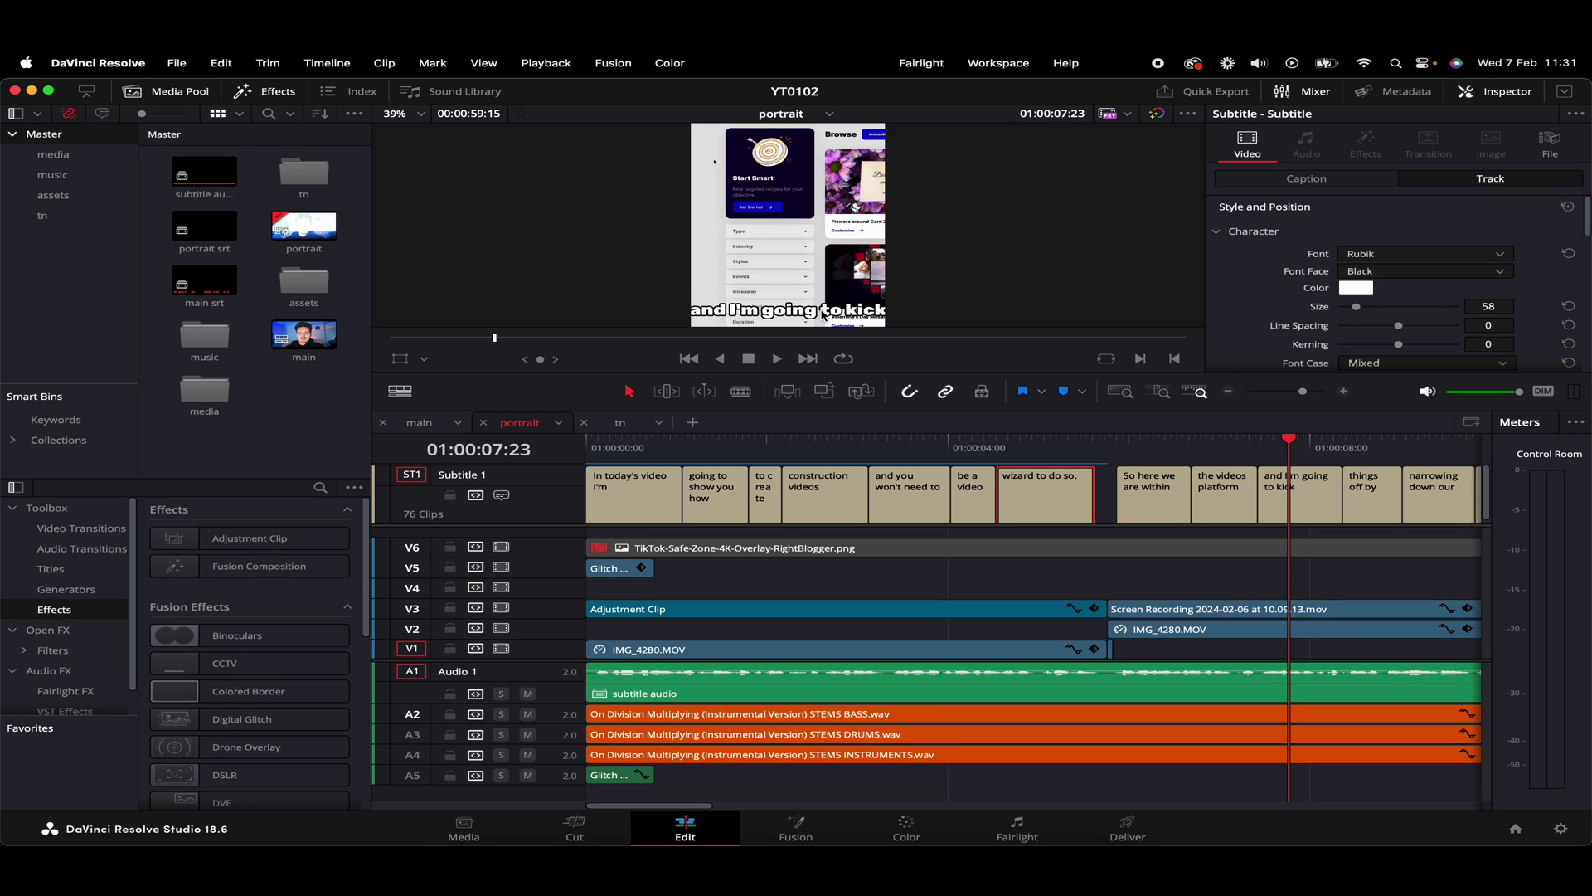
{"action": "scroll", "coordinate": [836, 316], "scroll_direction": "down", "scroll_amount": 3}
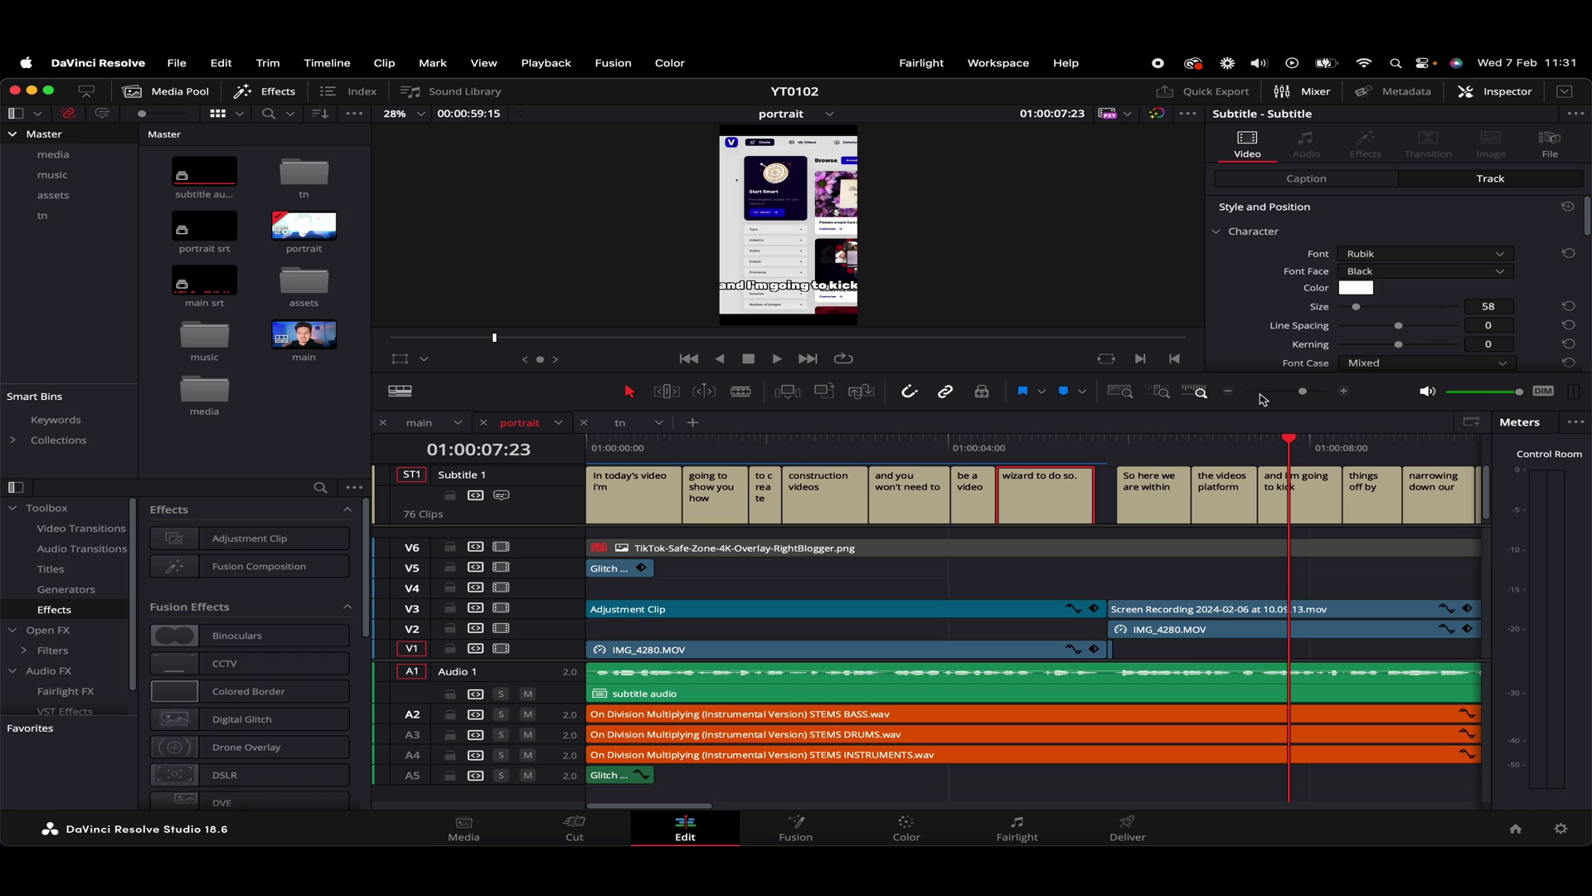
{"action": "left_click_drag", "start_coordinate": [1488, 306], "coordinate": [1477, 306]}
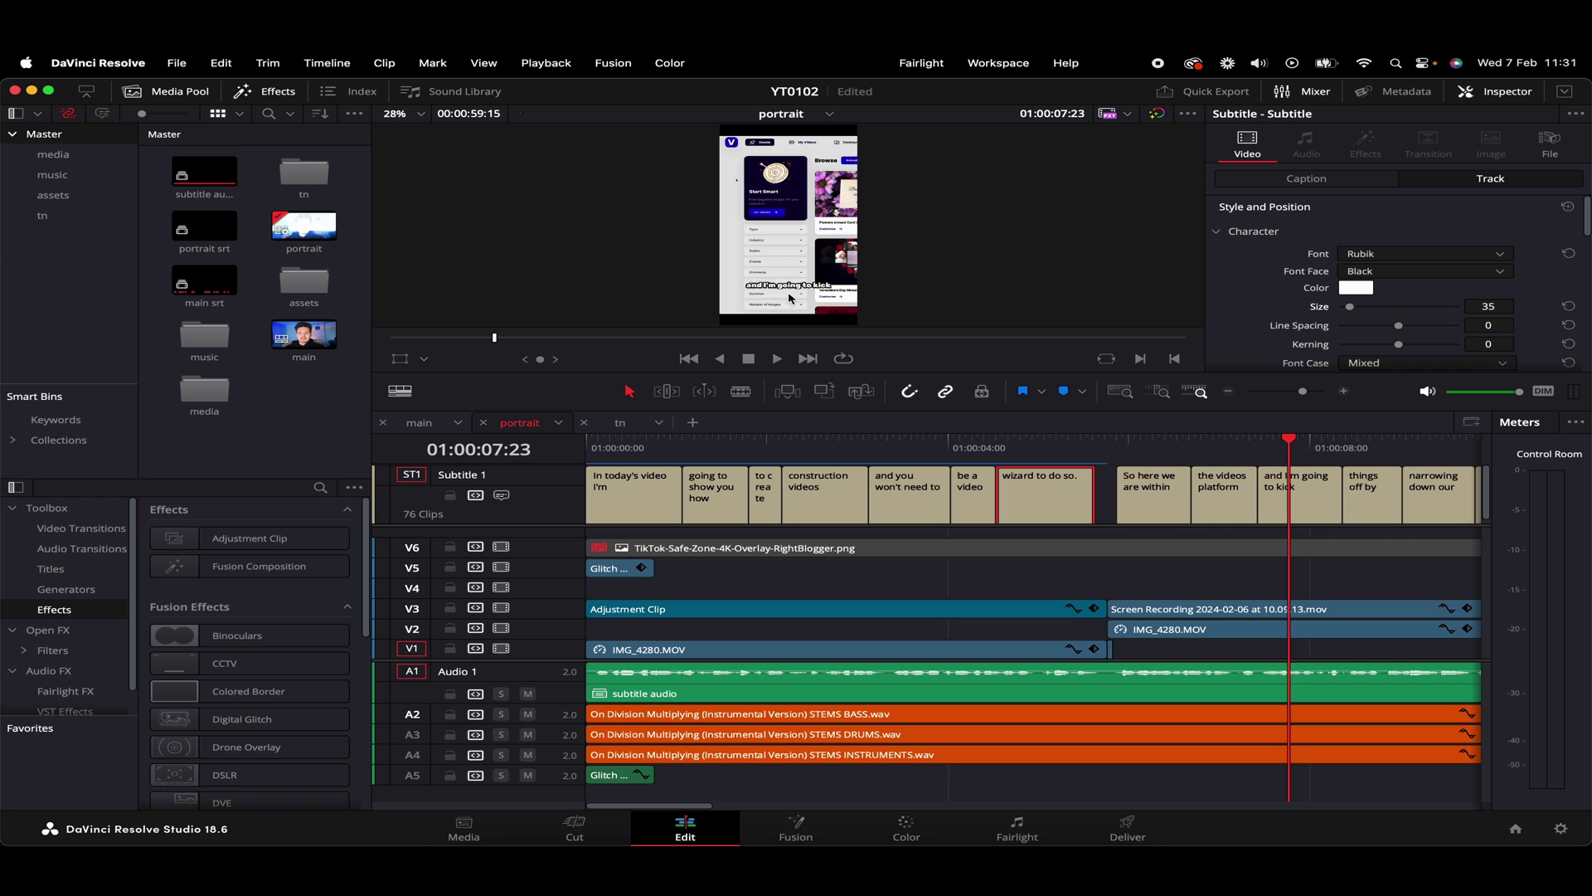
{"action": "scroll", "coordinate": [806, 298], "scroll_direction": "up", "scroll_amount": 2}
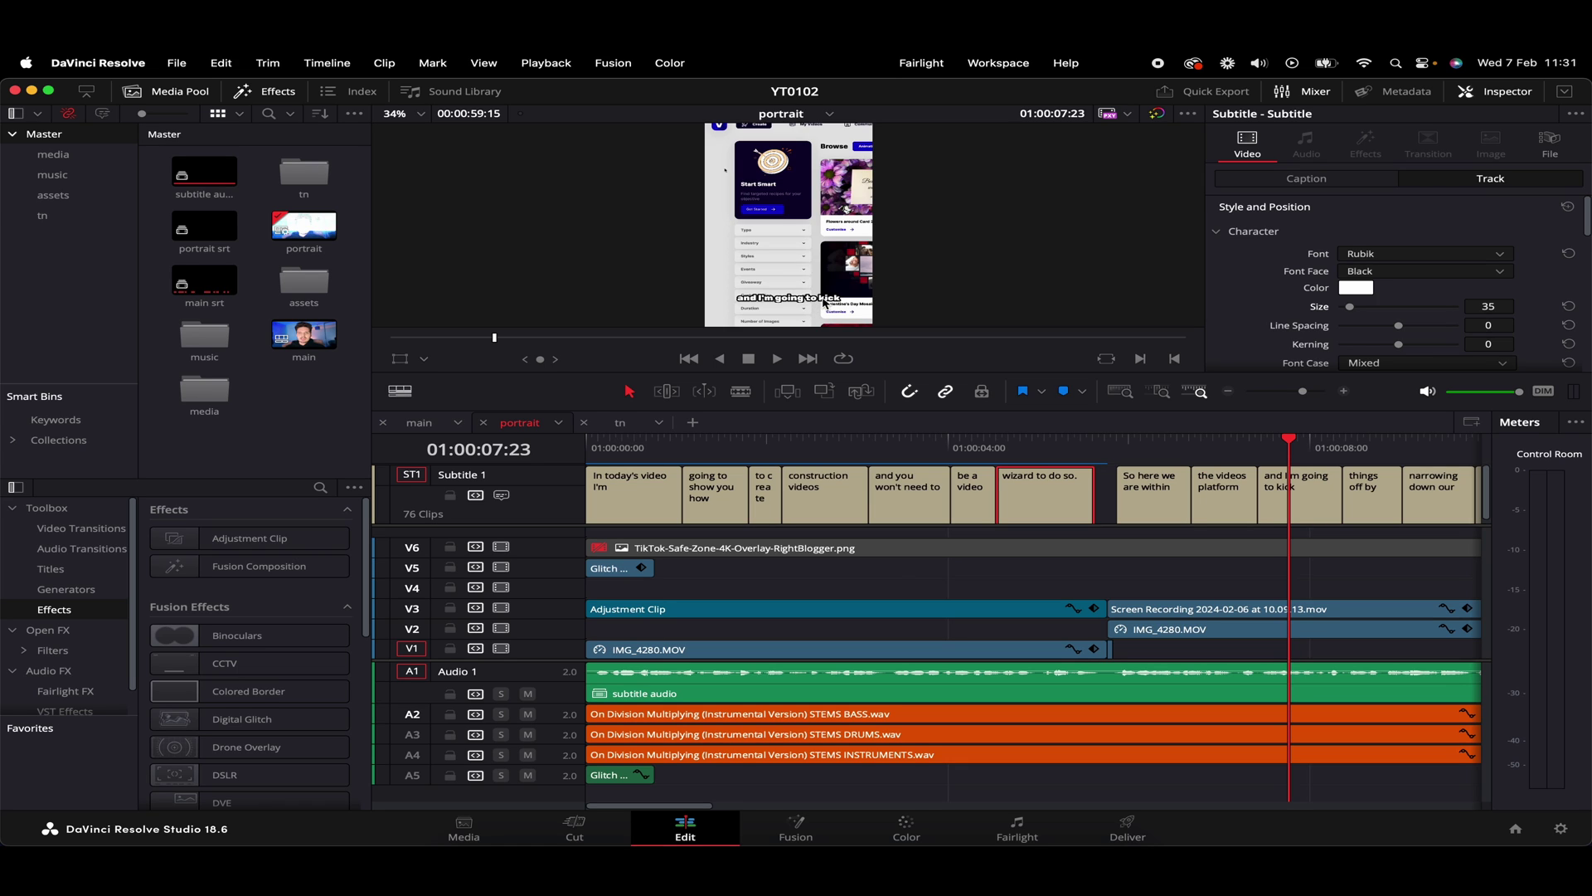
{"action": "scroll", "coordinate": [1491, 263], "scroll_direction": "down", "scroll_amount": 2}
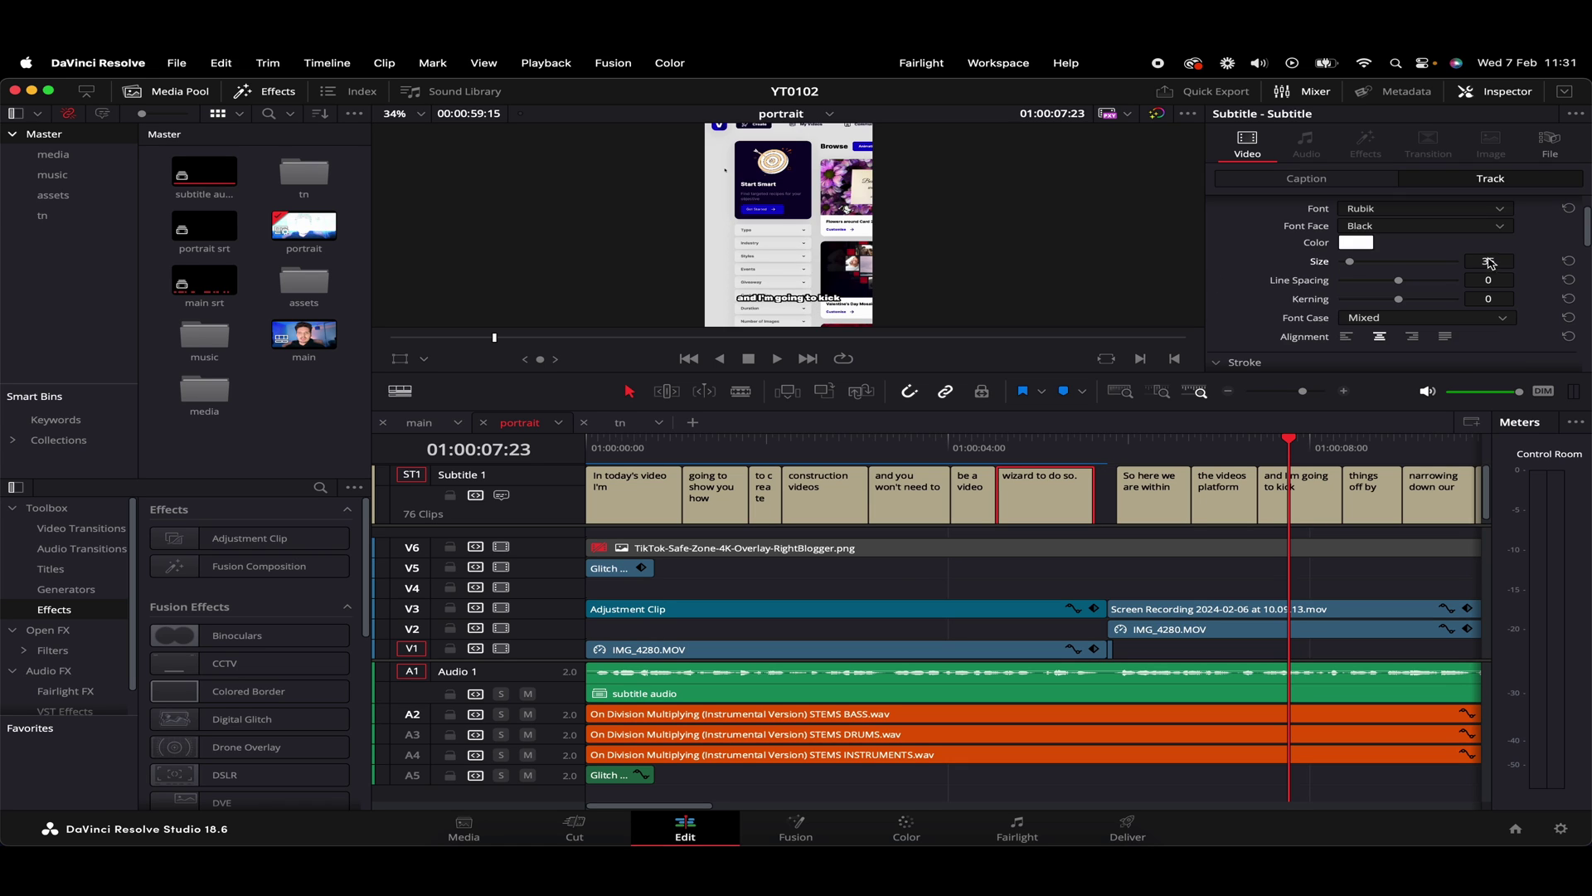
In the Inspector's Transform section, set the subtitle Position Y to 902, keeping X at 540
{"action": "scroll", "coordinate": [1536, 267], "scroll_direction": "down", "scroll_amount": 3}
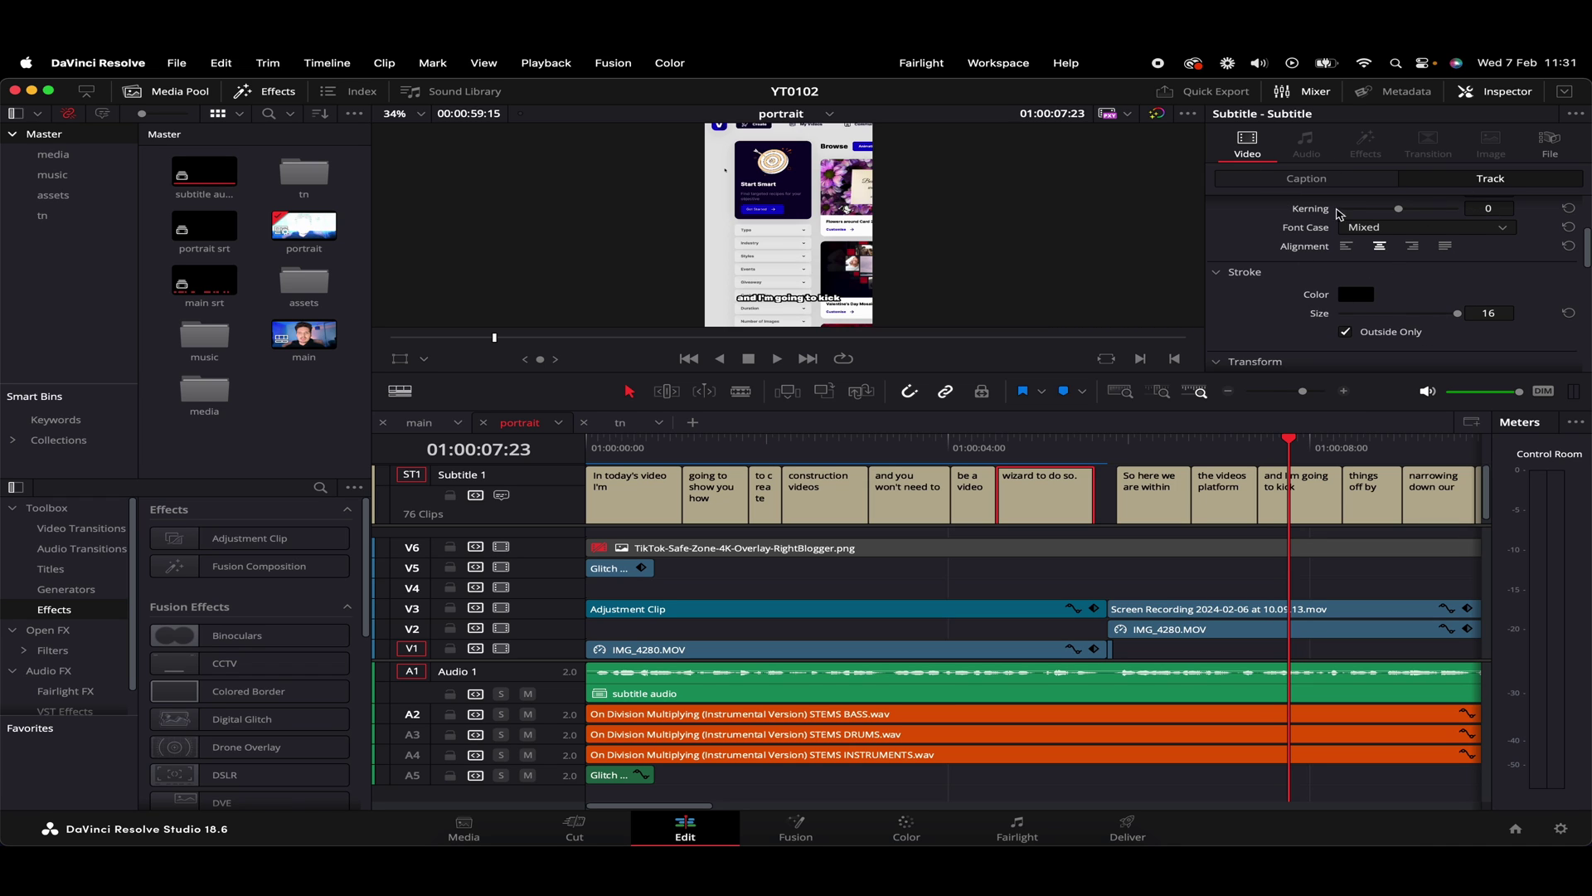
{"action": "scroll", "coordinate": [1456, 253], "scroll_direction": "down", "scroll_amount": 2}
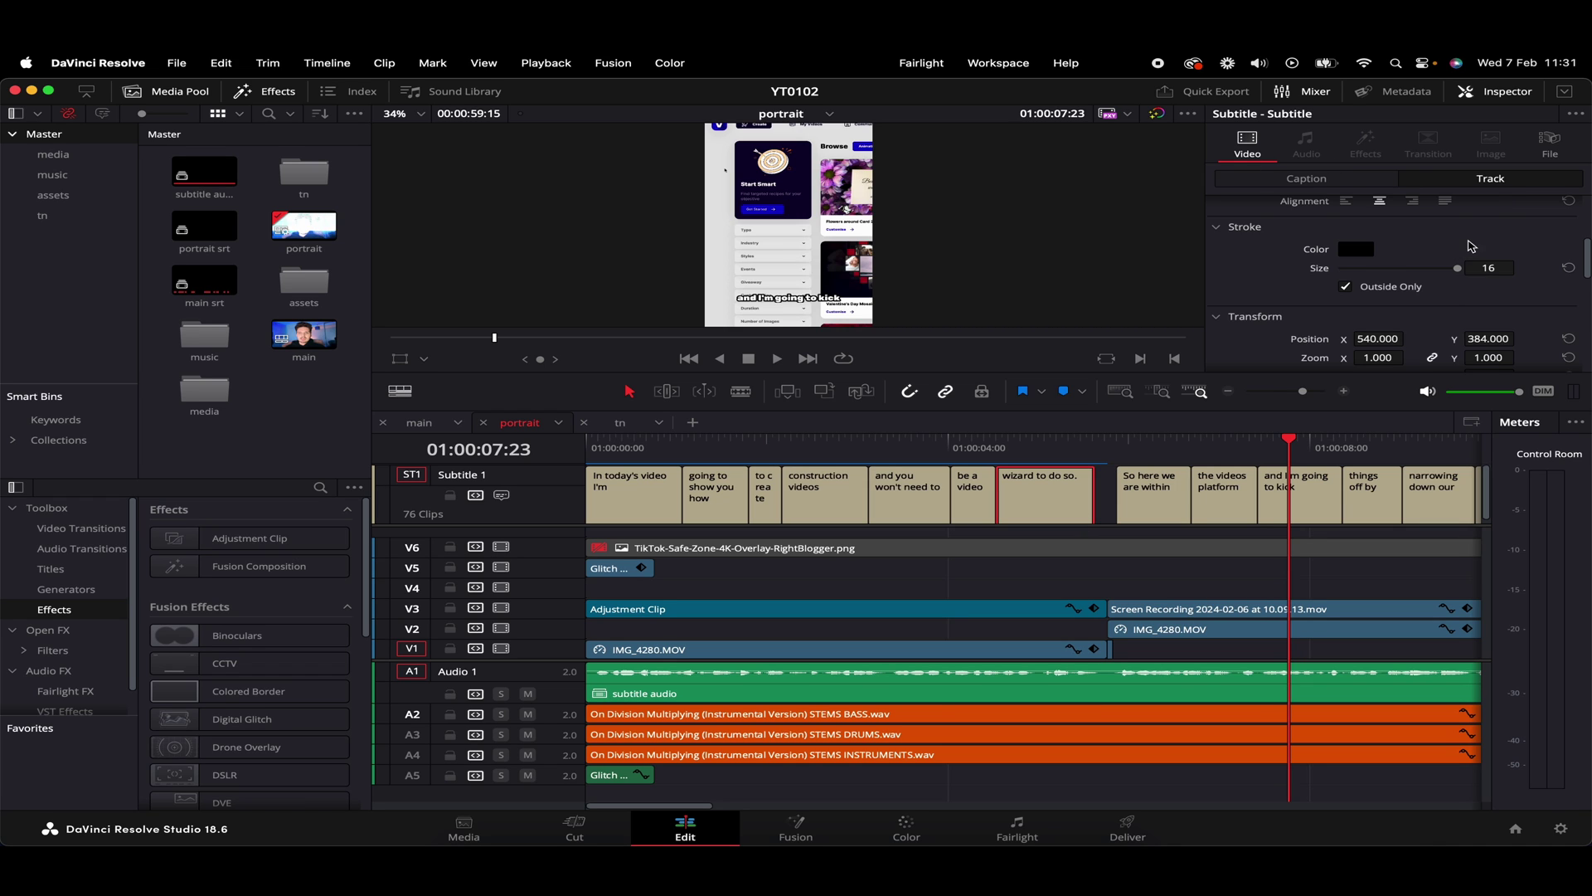
{"action": "scroll", "coordinate": [1470, 247], "scroll_direction": "down", "scroll_amount": 2}
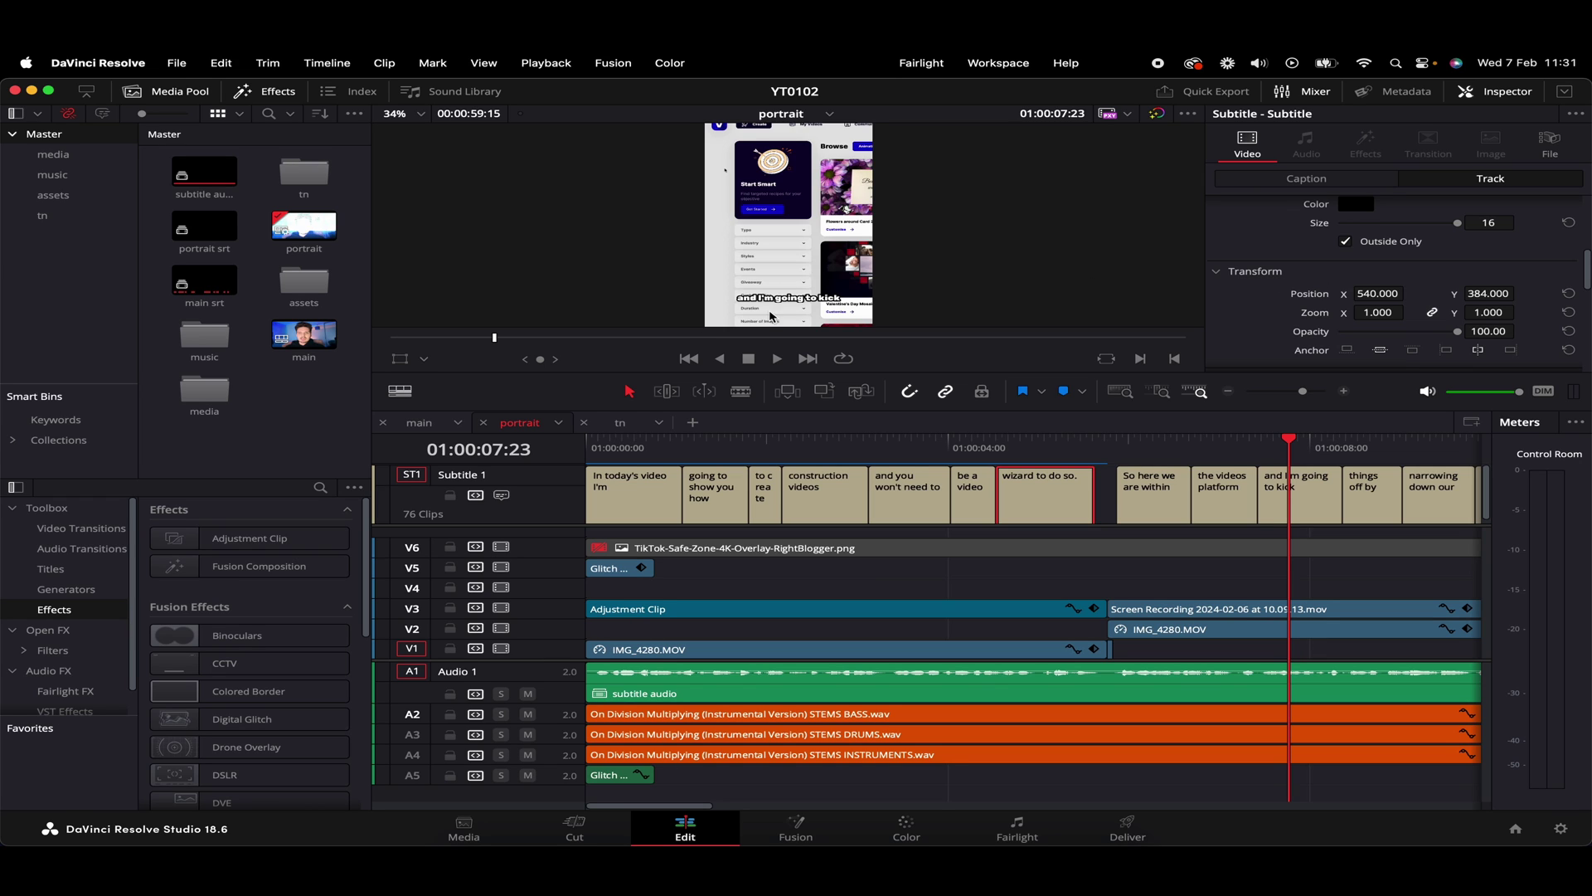
{"action": "scroll", "coordinate": [796, 302], "scroll_direction": "down", "scroll_amount": 3}
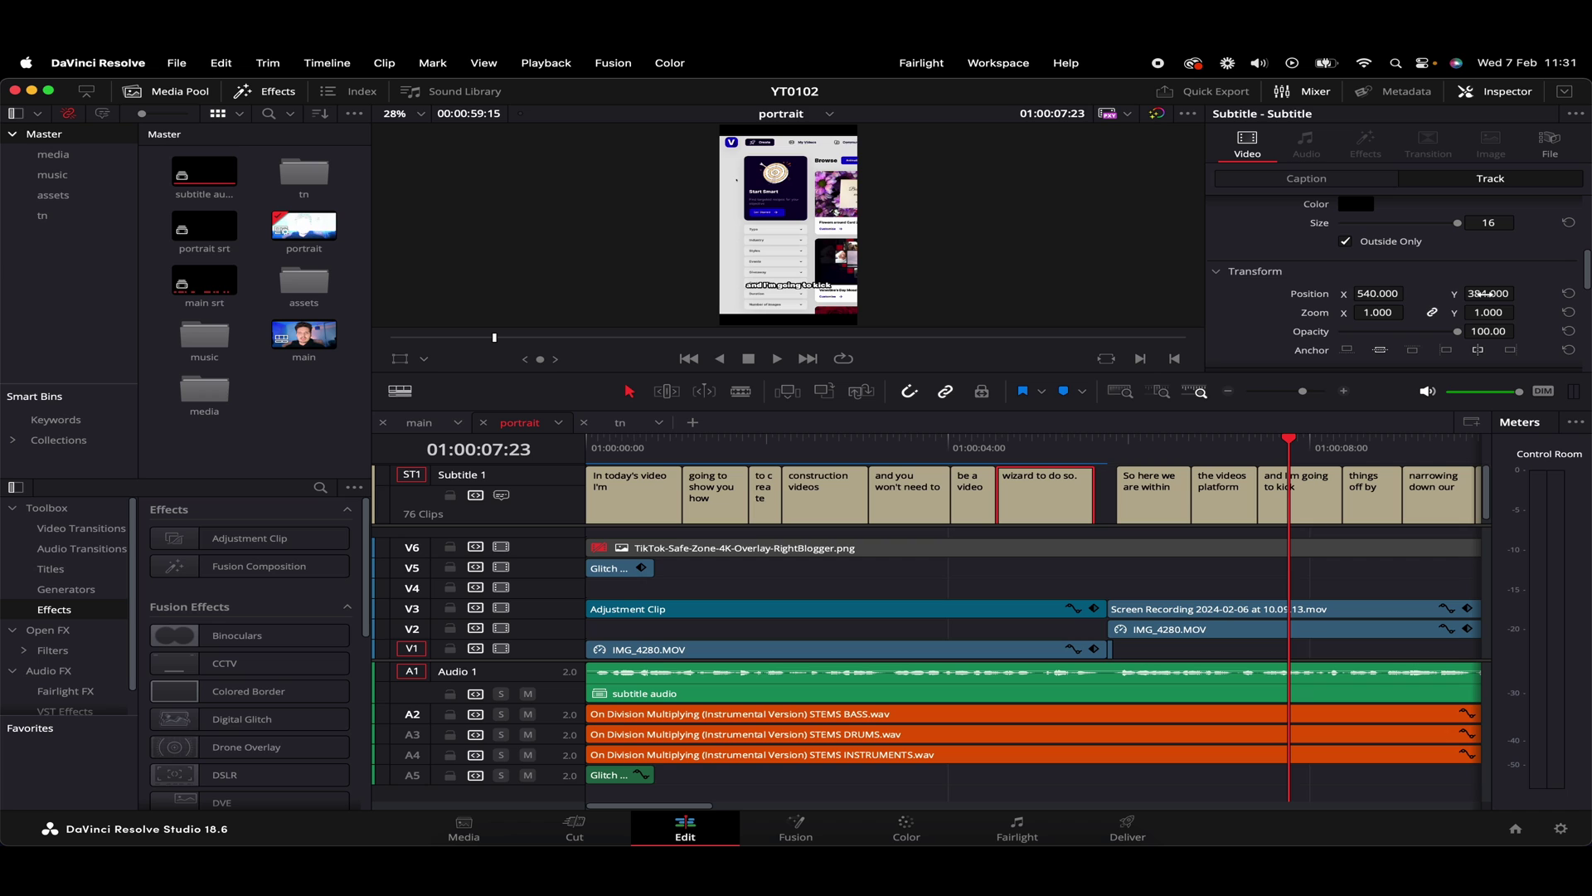
{"action": "mouse_move", "coordinate": [1476, 293]}
{"action": "left_mouse_down"}
{"action": "mouse_move", "coordinate": [1520, 293]}
{"action": "mouse_move", "coordinate": [1484, 299]}
{"action": "left_mouse_up"}
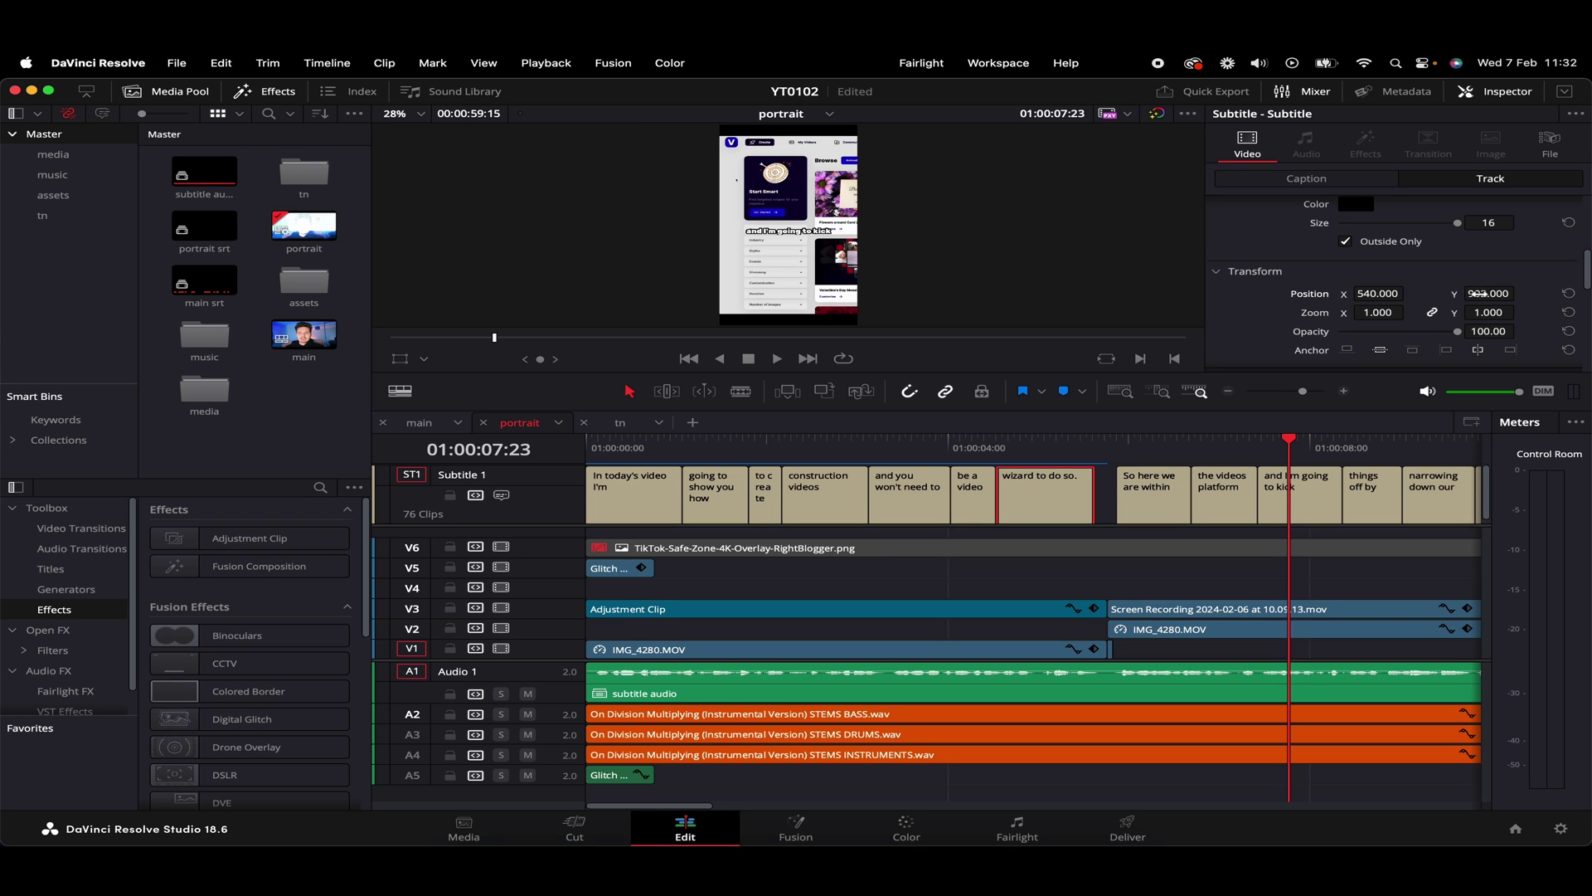
{"action": "scroll", "coordinate": [1472, 295], "scroll_direction": "down", "scroll_amount": 3}
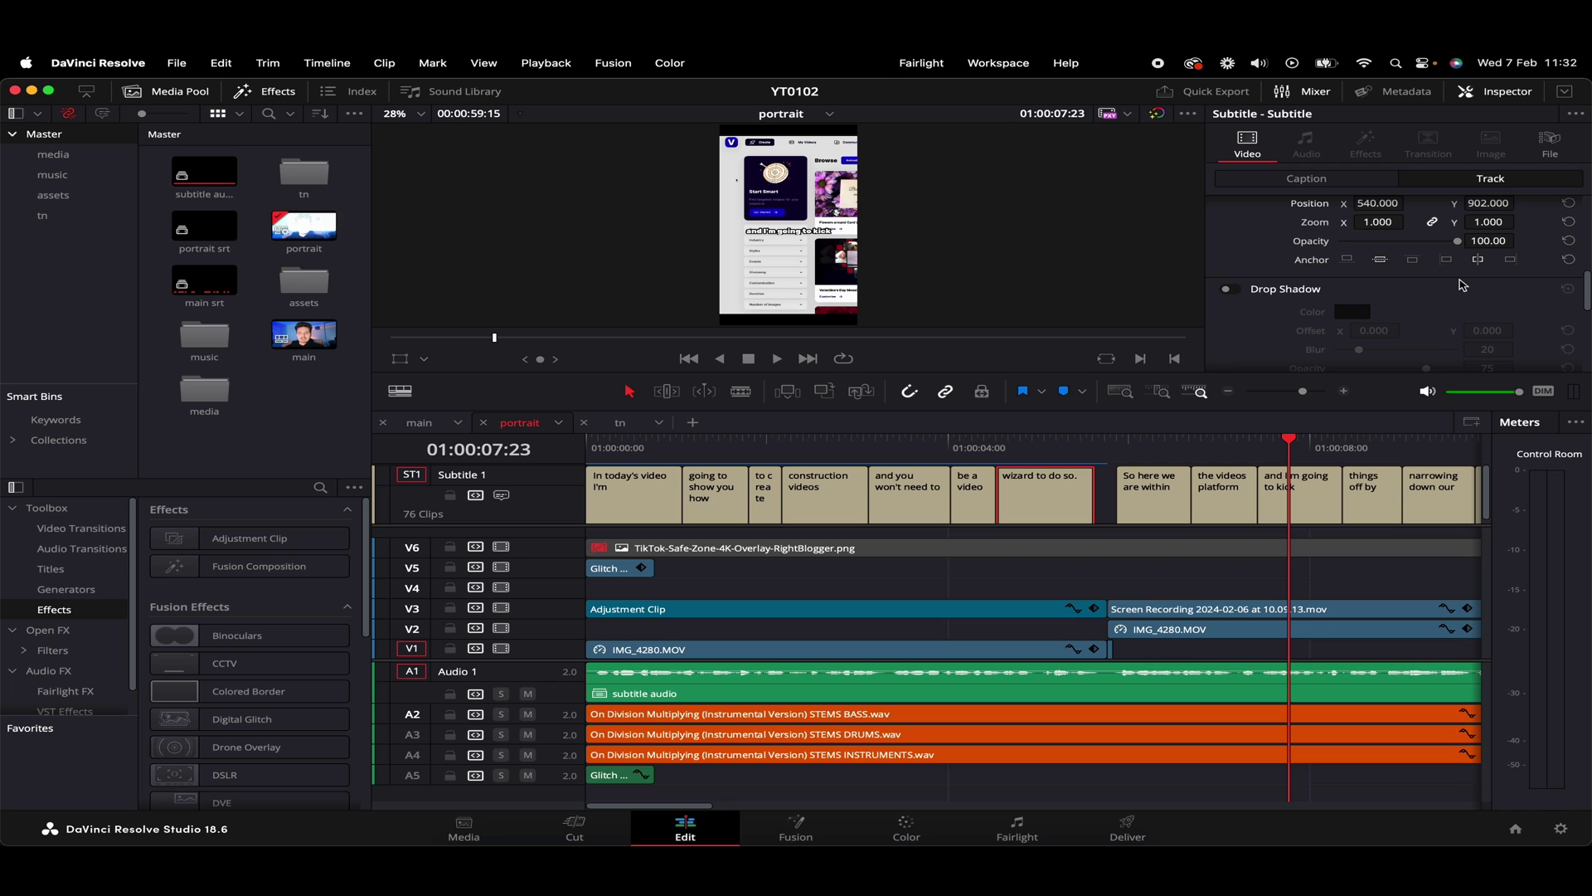
Enable Drop Shadow on the subtitles with Offset Y -7, Blur 30 and Opacity 75
{"action": "left_click", "coordinate": [1227, 289]}
{"action": "scroll", "coordinate": [1236, 294], "scroll_direction": "down", "scroll_amount": 1}
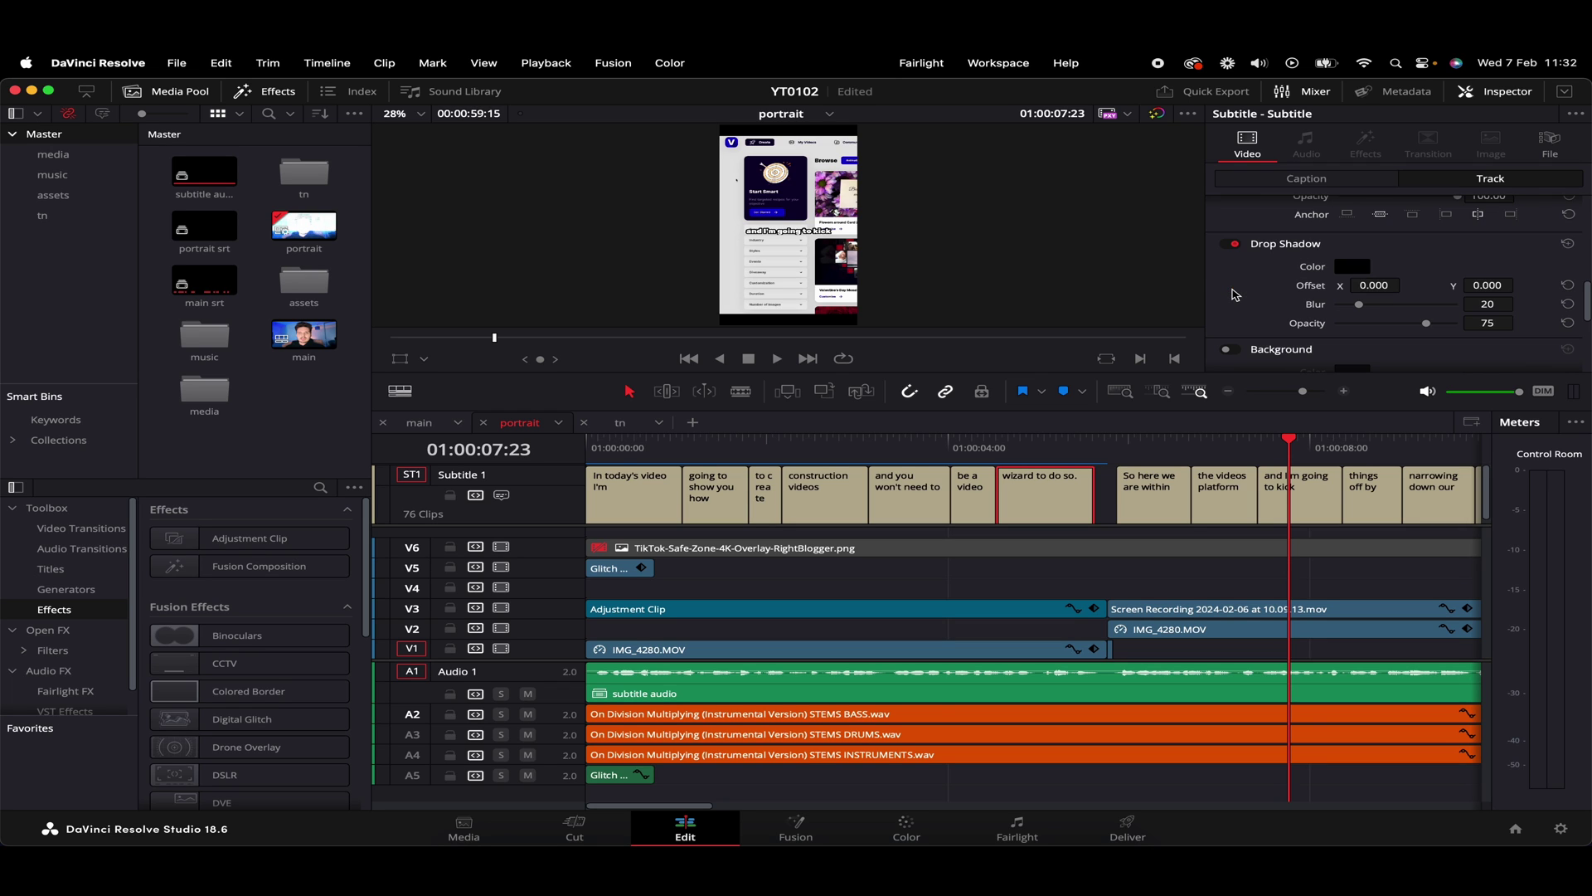
{"action": "left_click_drag", "start_coordinate": [1489, 285], "coordinate": [1490, 285]}
{"action": "scroll", "coordinate": [789, 216], "scroll_direction": "up", "scroll_amount": 6}
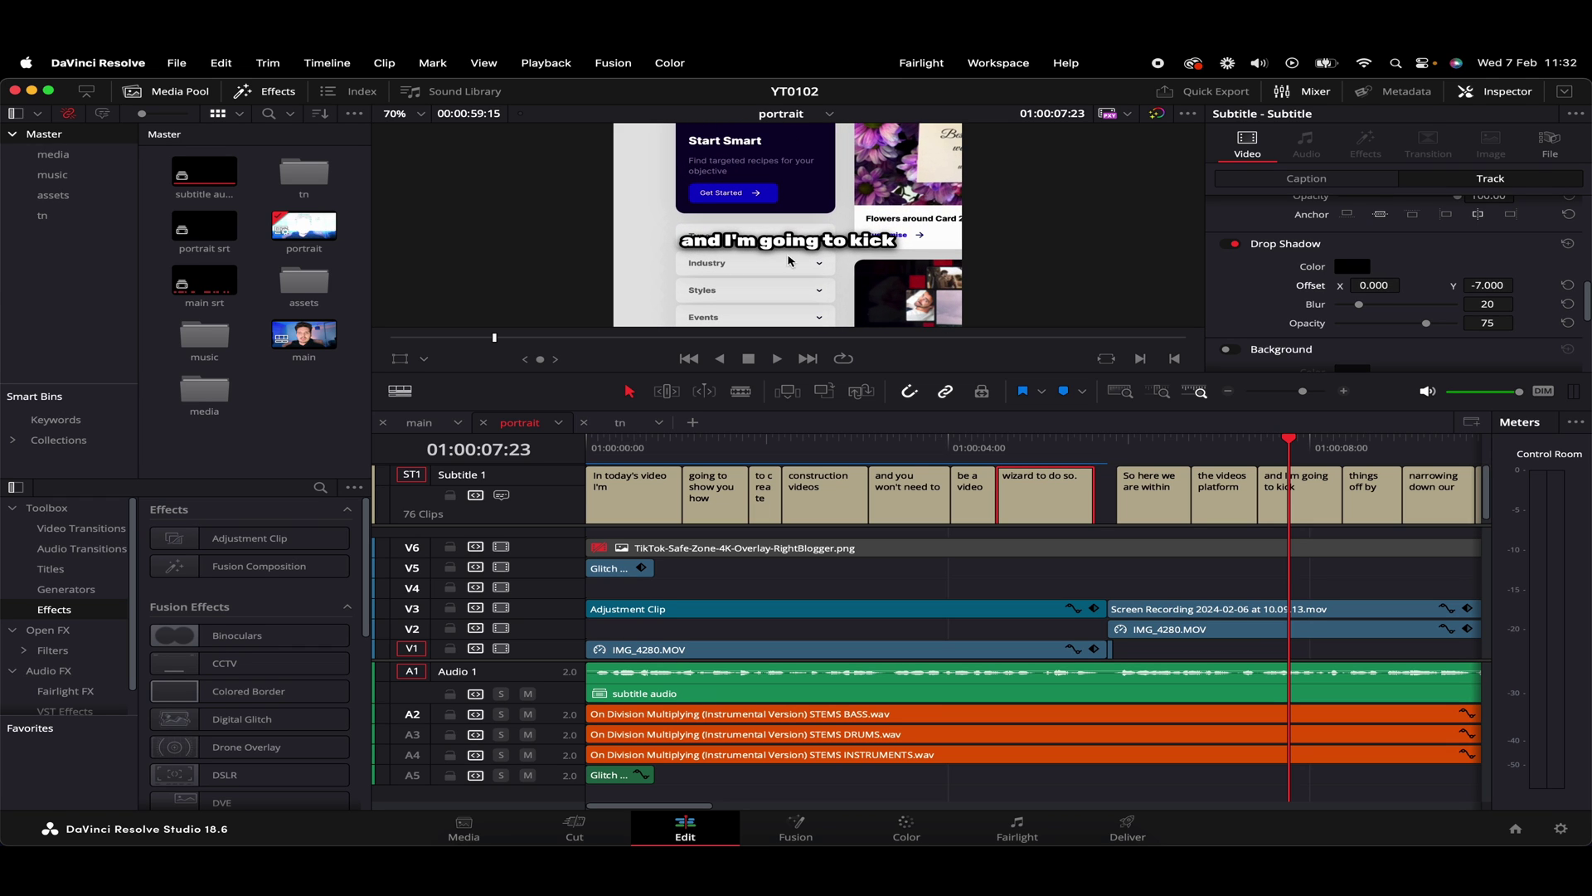
{"action": "left_click_drag", "start_coordinate": [1470, 304], "coordinate": [1476, 306]}
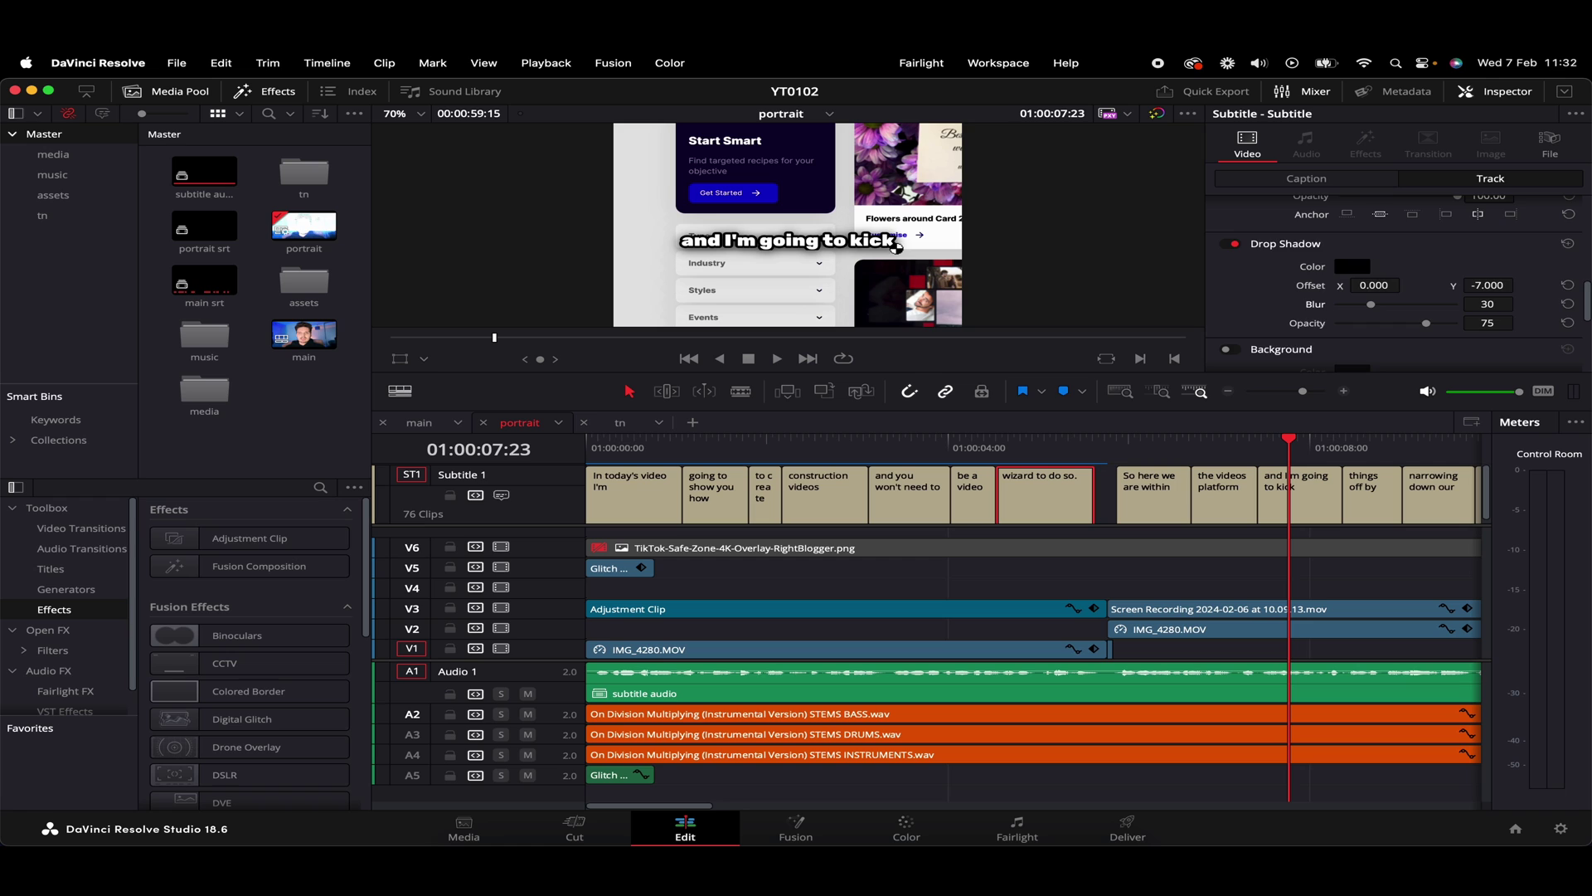
{"action": "scroll", "coordinate": [1487, 274], "scroll_direction": "down", "scroll_amount": 2}
{"action": "scroll", "coordinate": [1487, 272], "scroll_direction": "up", "scroll_amount": 5}
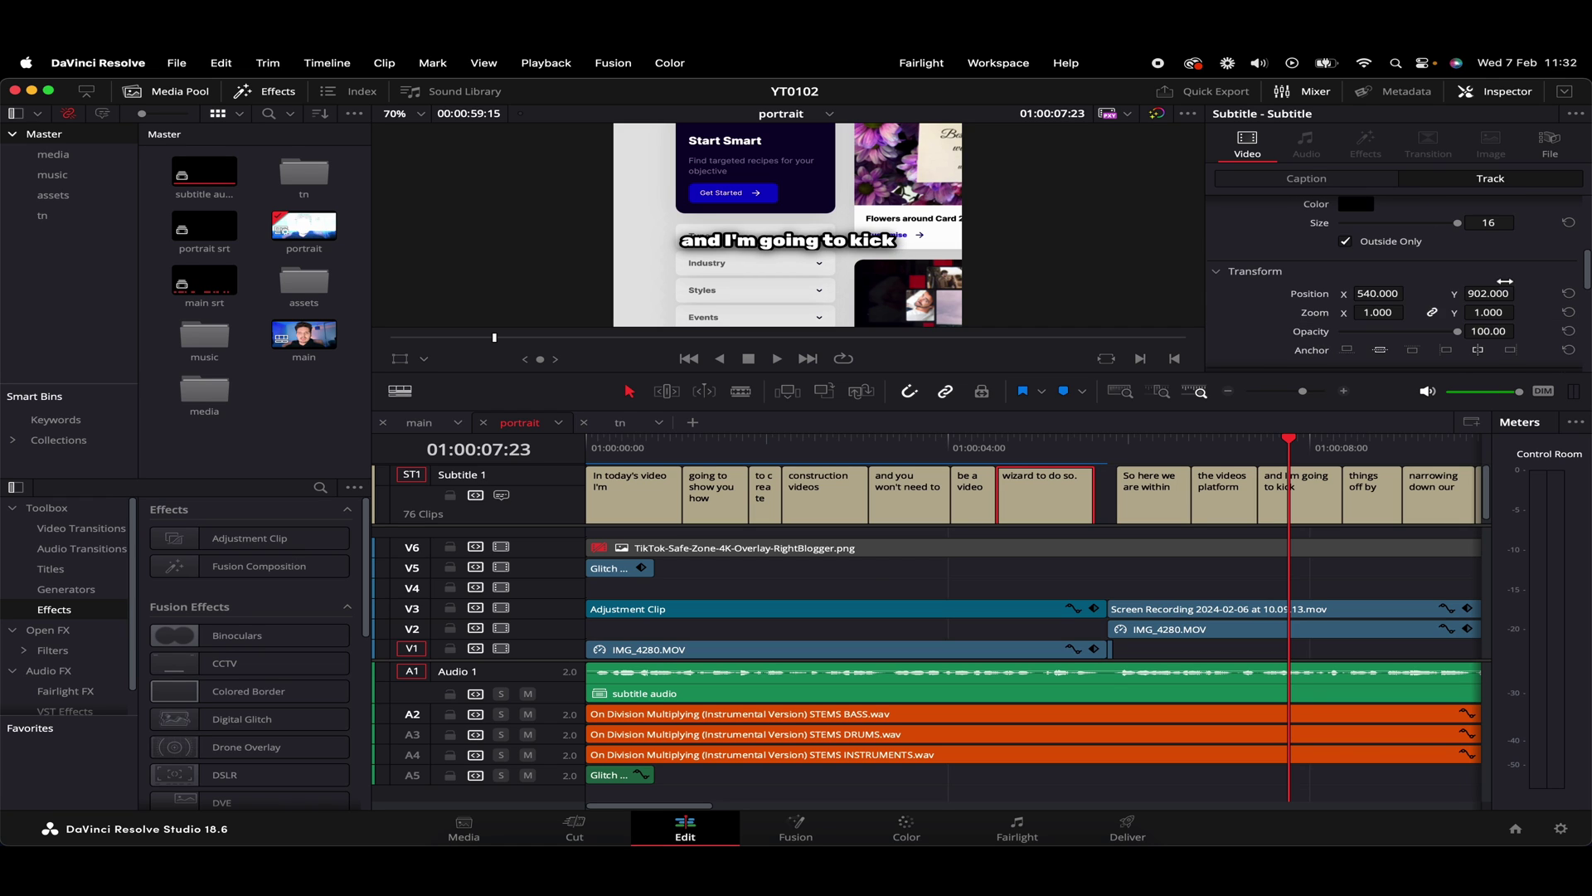
{"action": "scroll", "coordinate": [1493, 284], "scroll_direction": "up", "scroll_amount": 2}
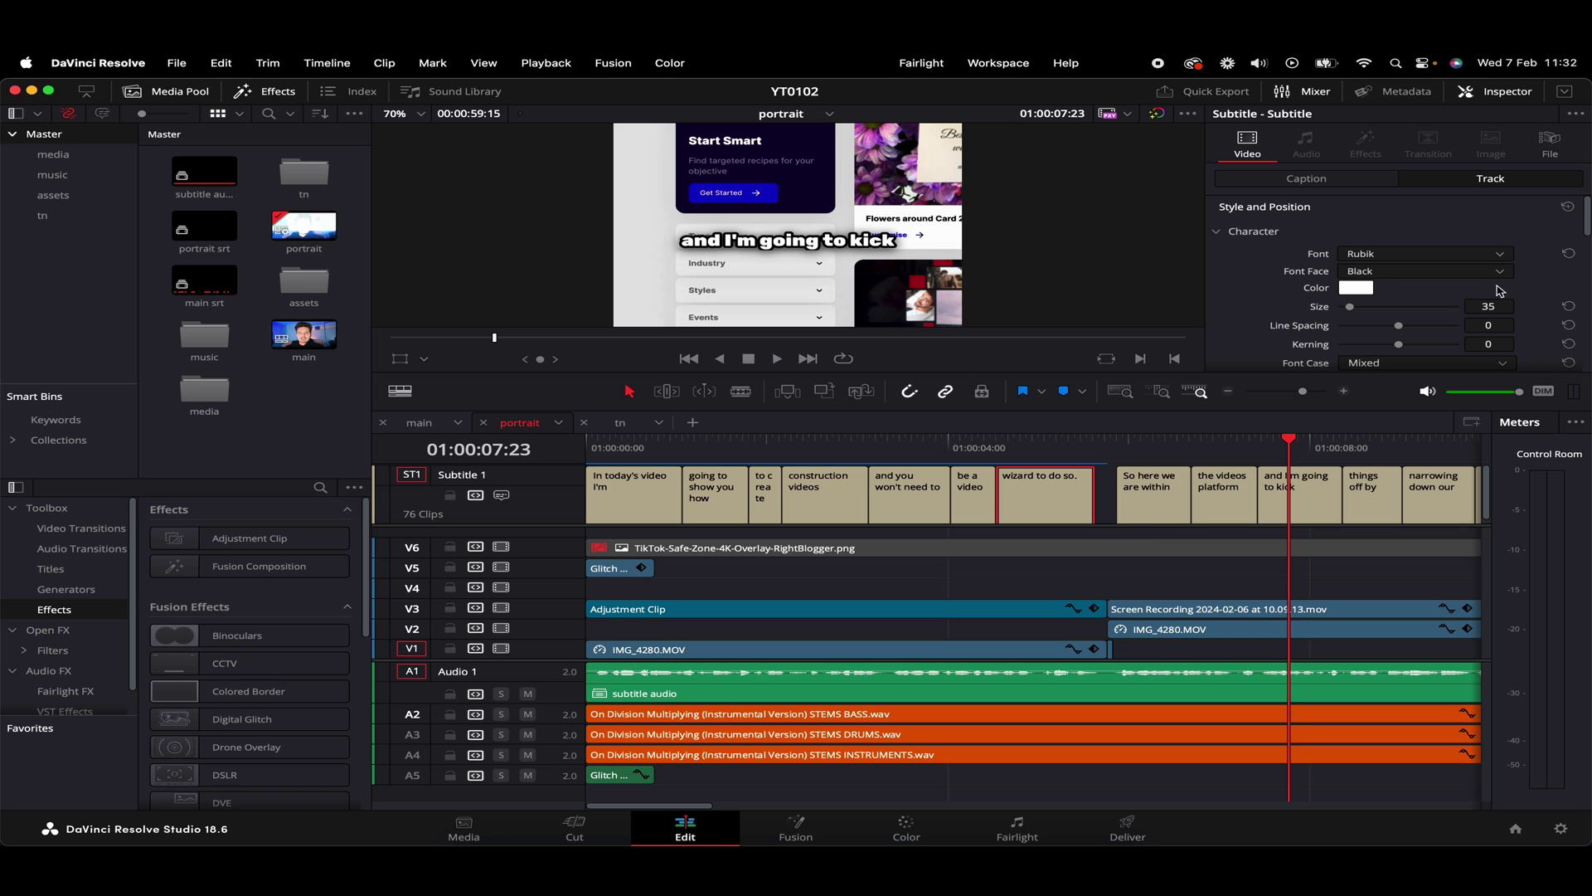
{"action": "key", "text": "super+minus"}
{"action": "key", "text": "super+minus"}
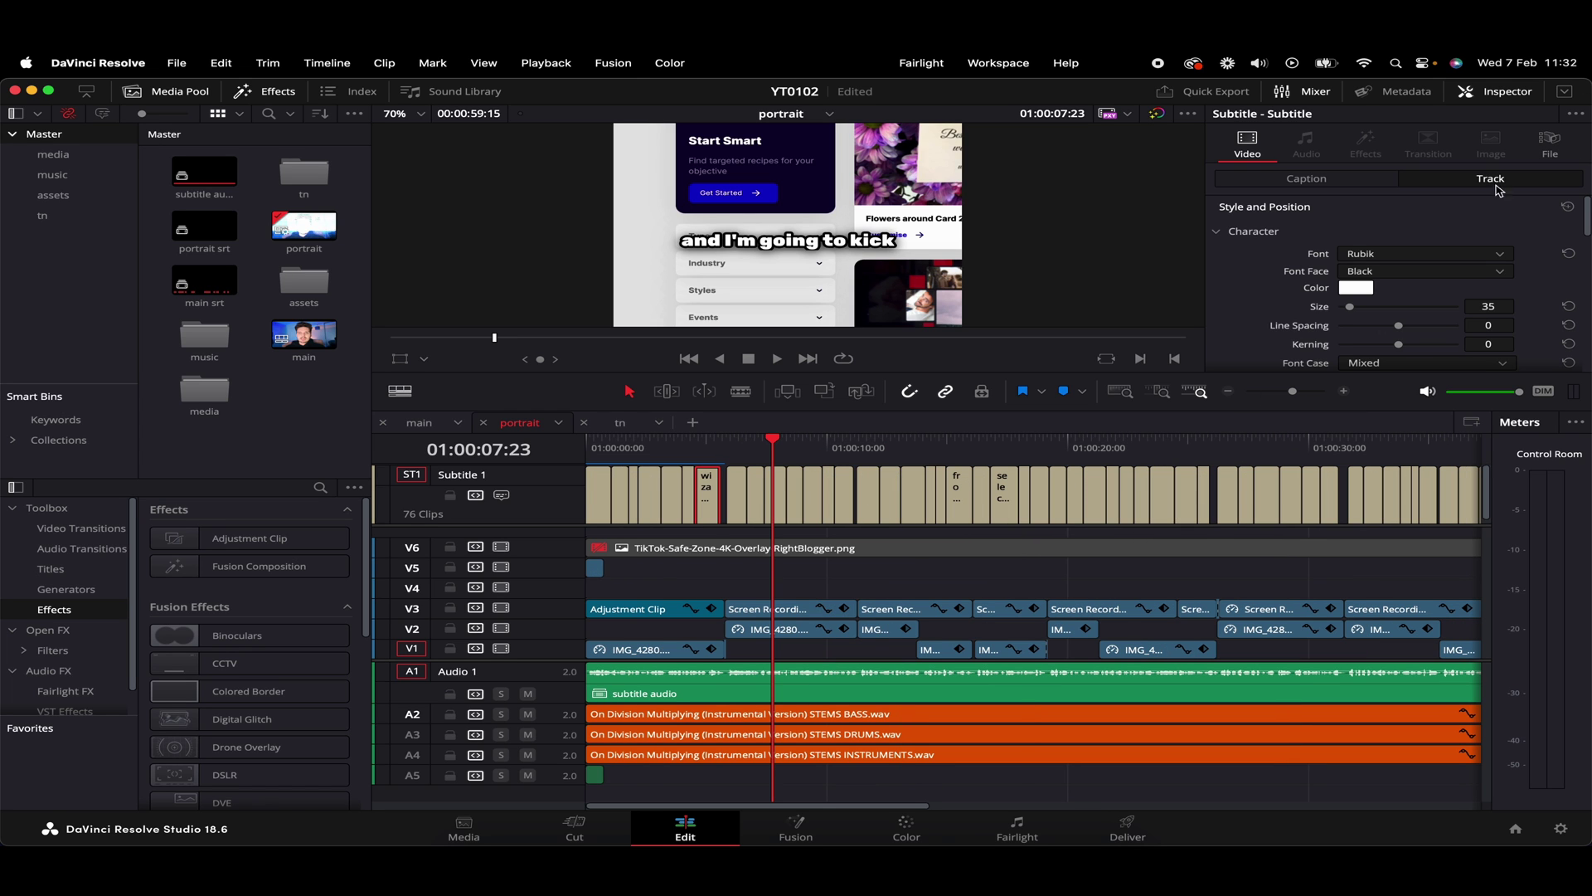
{"action": "left_click_drag", "start_coordinate": [803, 451], "coordinate": [1169, 505]}
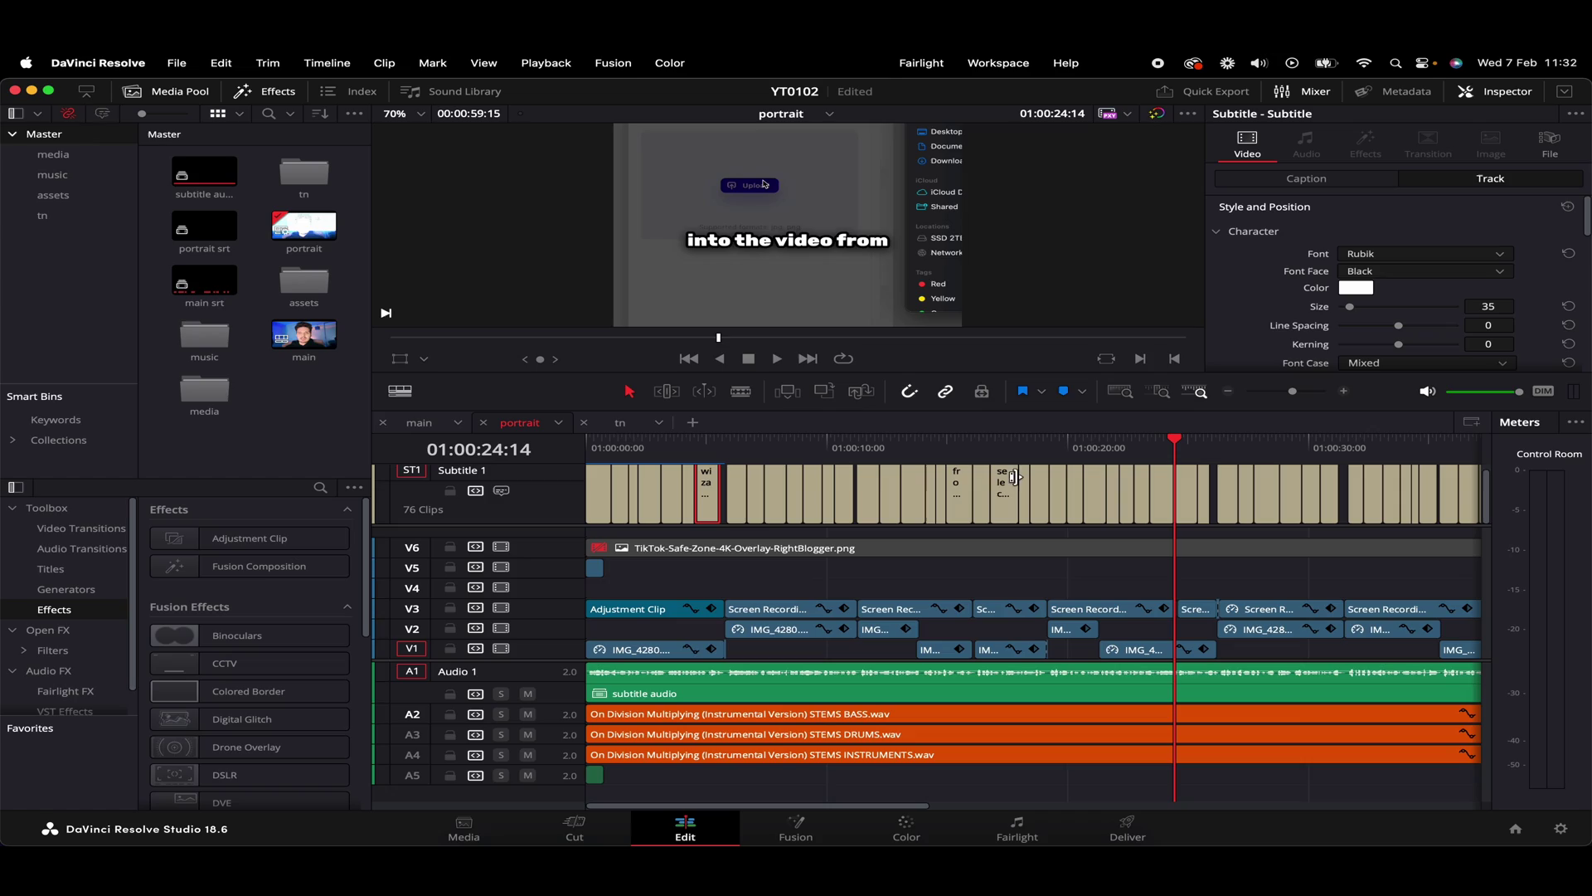
Extend 'wizard to do so.' so it ends where 'So here we are within' begins
{"action": "left_click", "coordinate": [726, 458]}
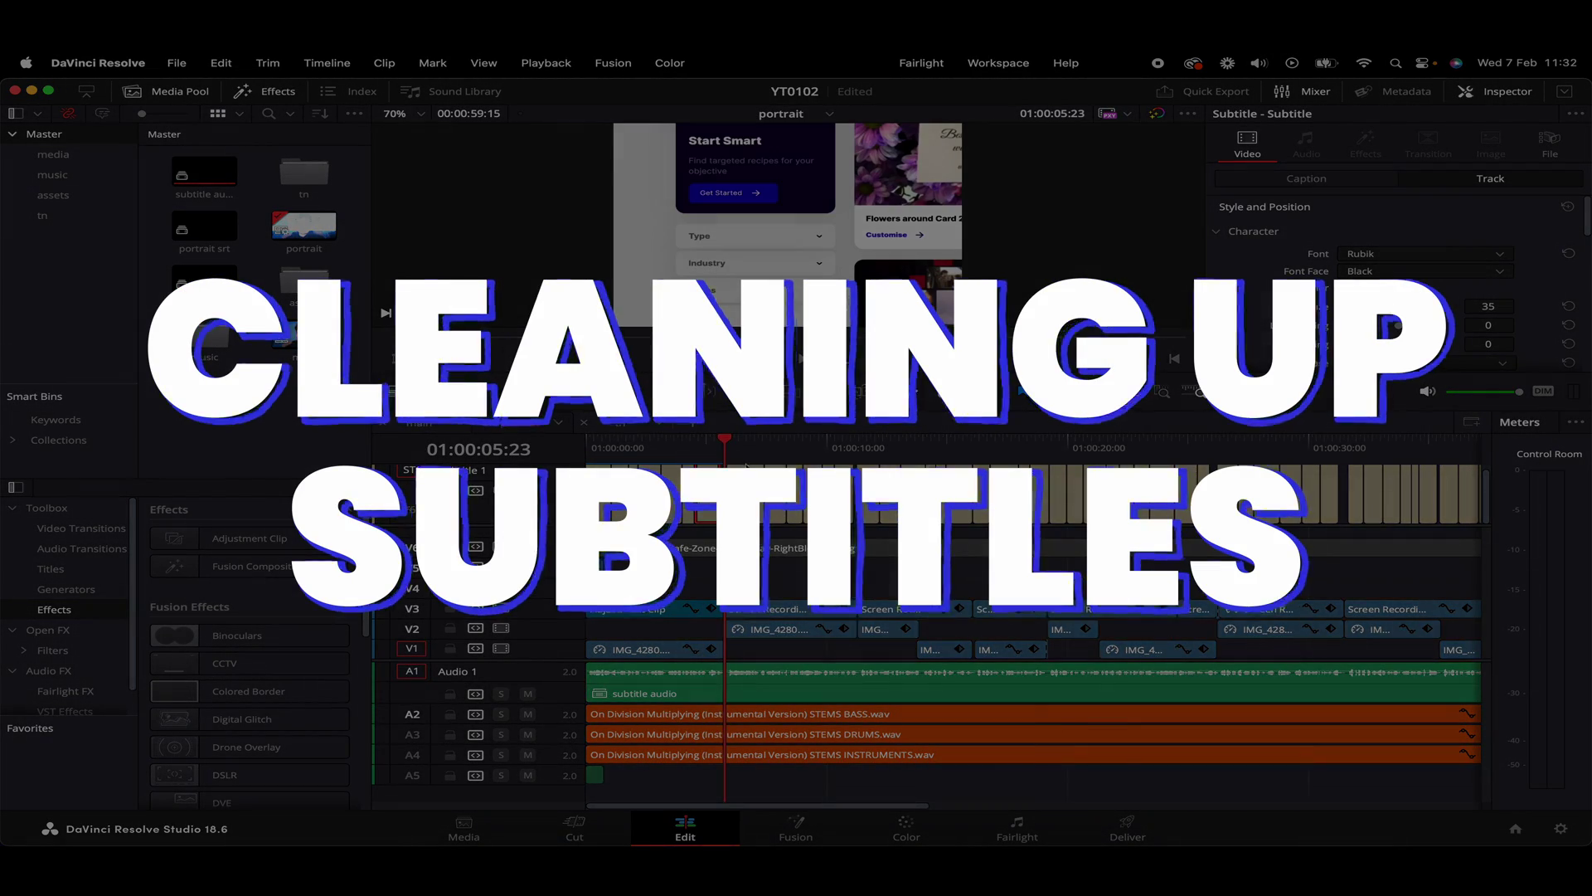
{"action": "scroll", "coordinate": [912, 481], "scroll_direction": "up", "scroll_amount": 5}
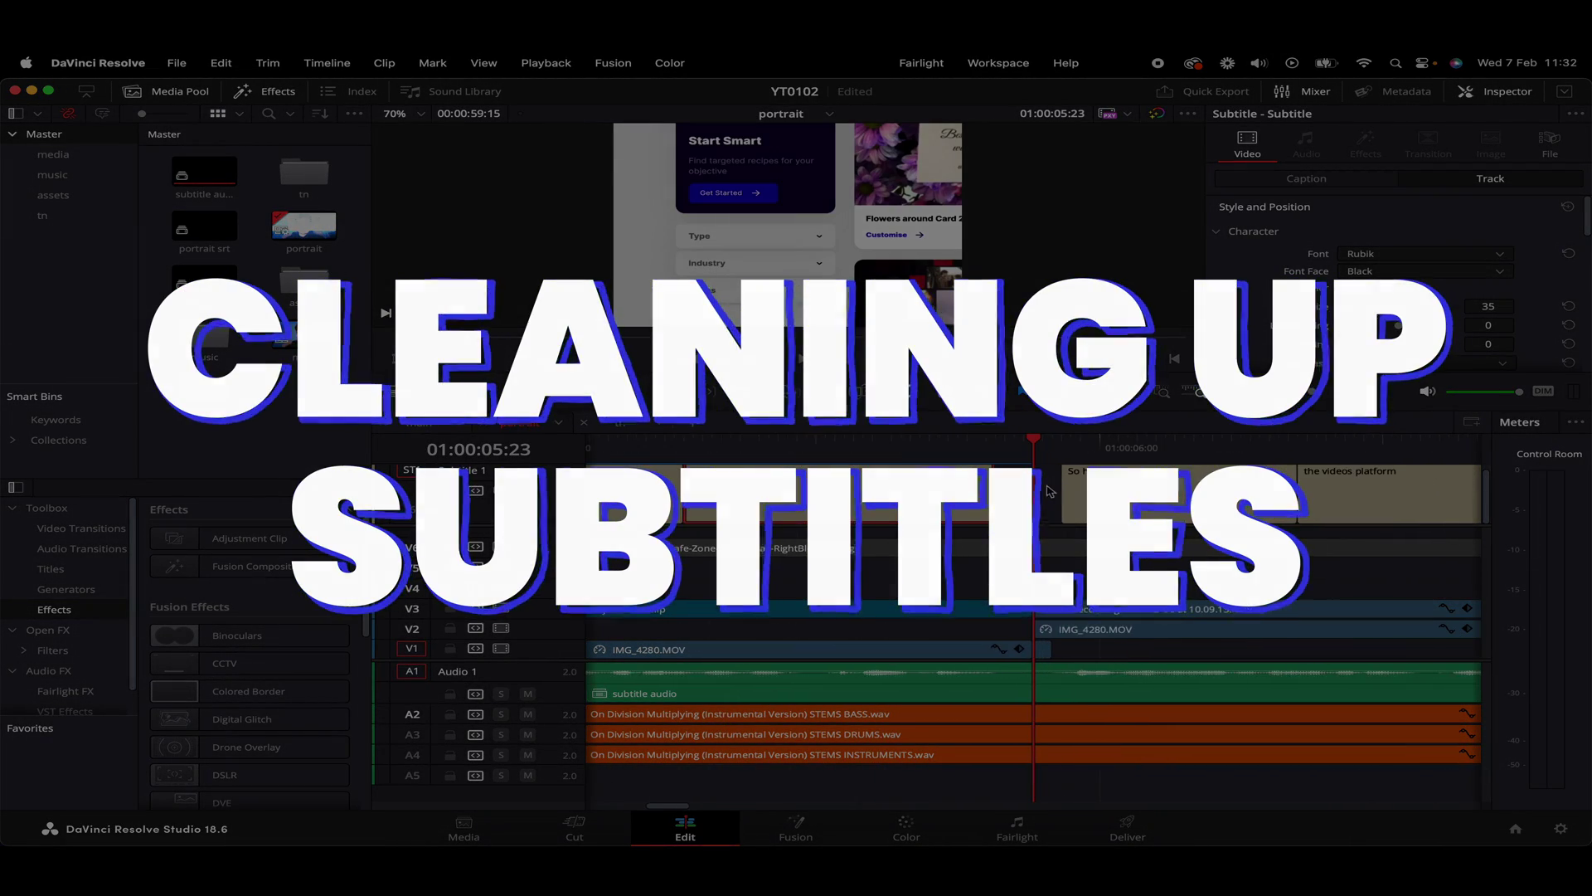
{"action": "left_click", "coordinate": [943, 452]}
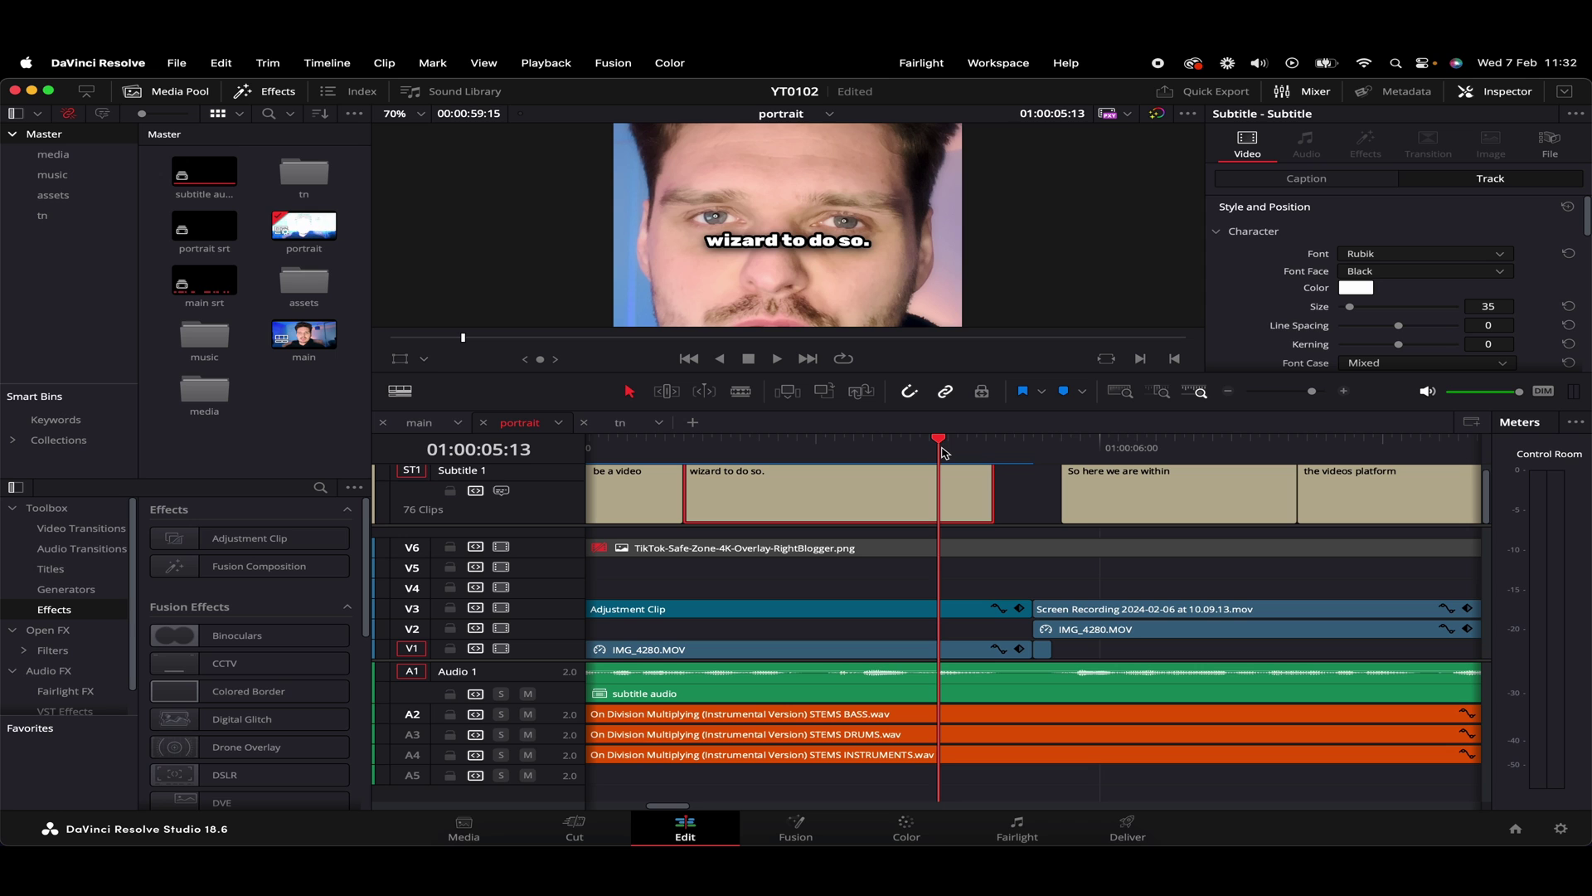
{"action": "key", "text": "shift+z"}
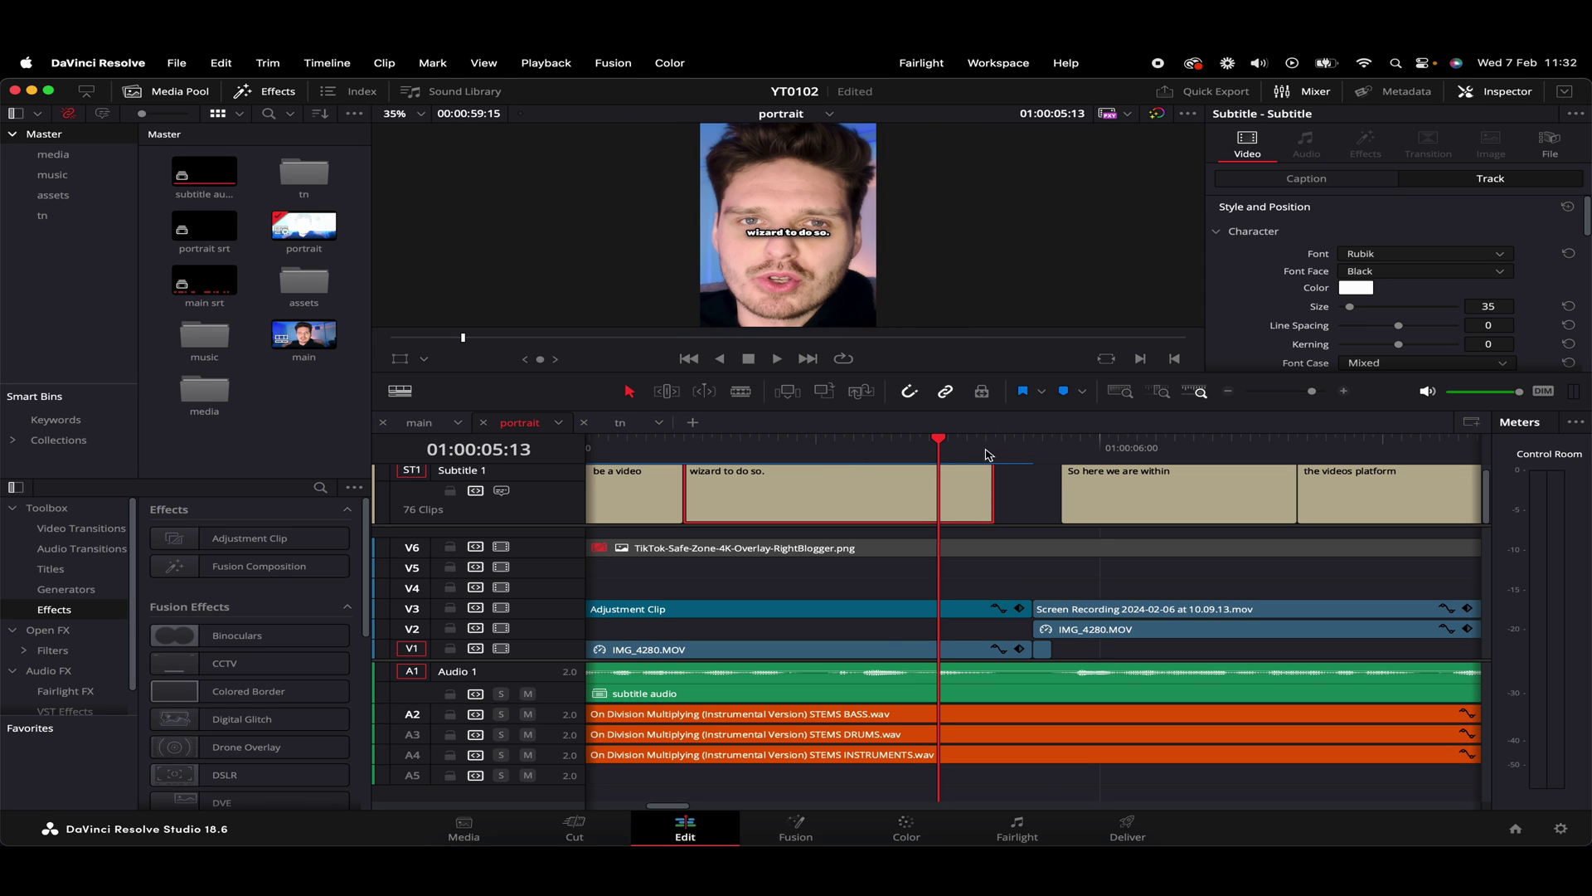
{"action": "key", "text": "XF86AudioMute"}
{"action": "key", "text": "slash"}
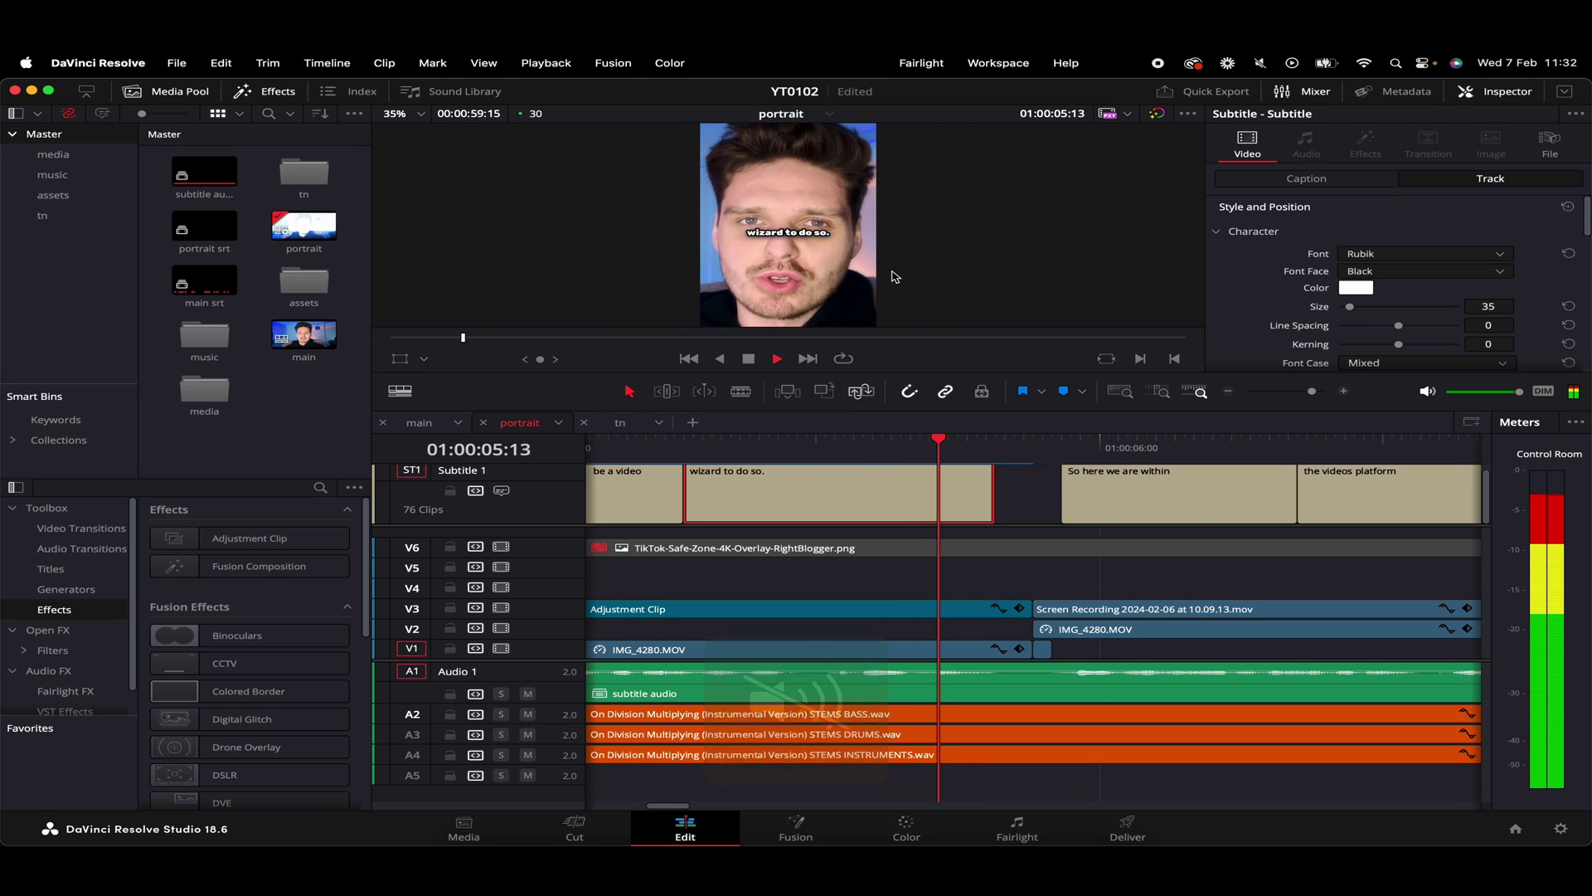
{"action": "key", "text": "space"}
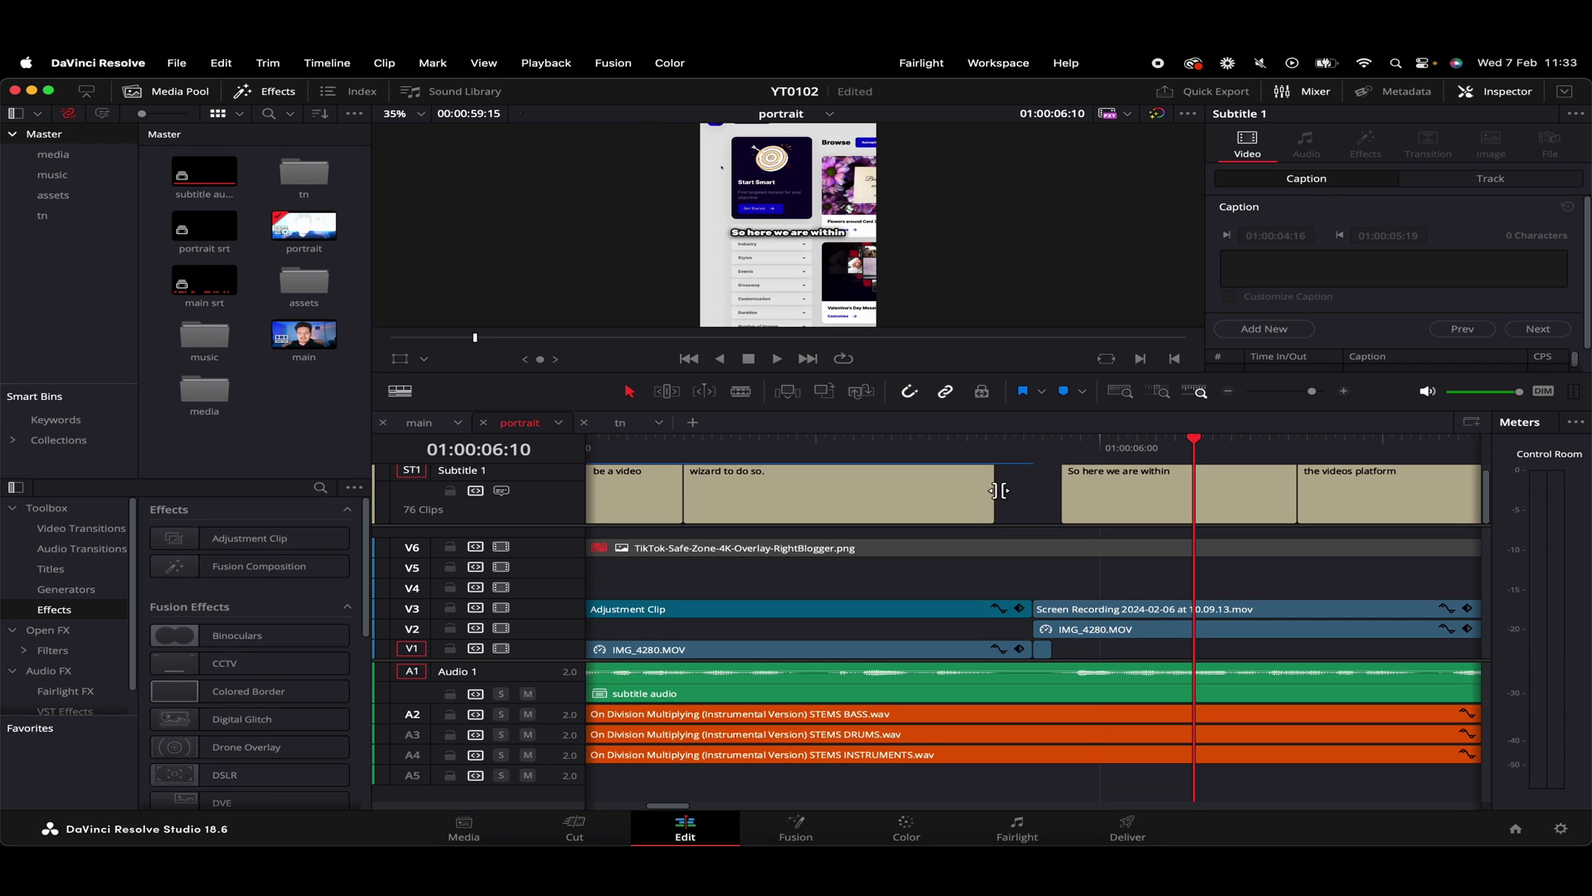
{"action": "left_click_drag", "start_coordinate": [993, 498], "coordinate": [1056, 502]}
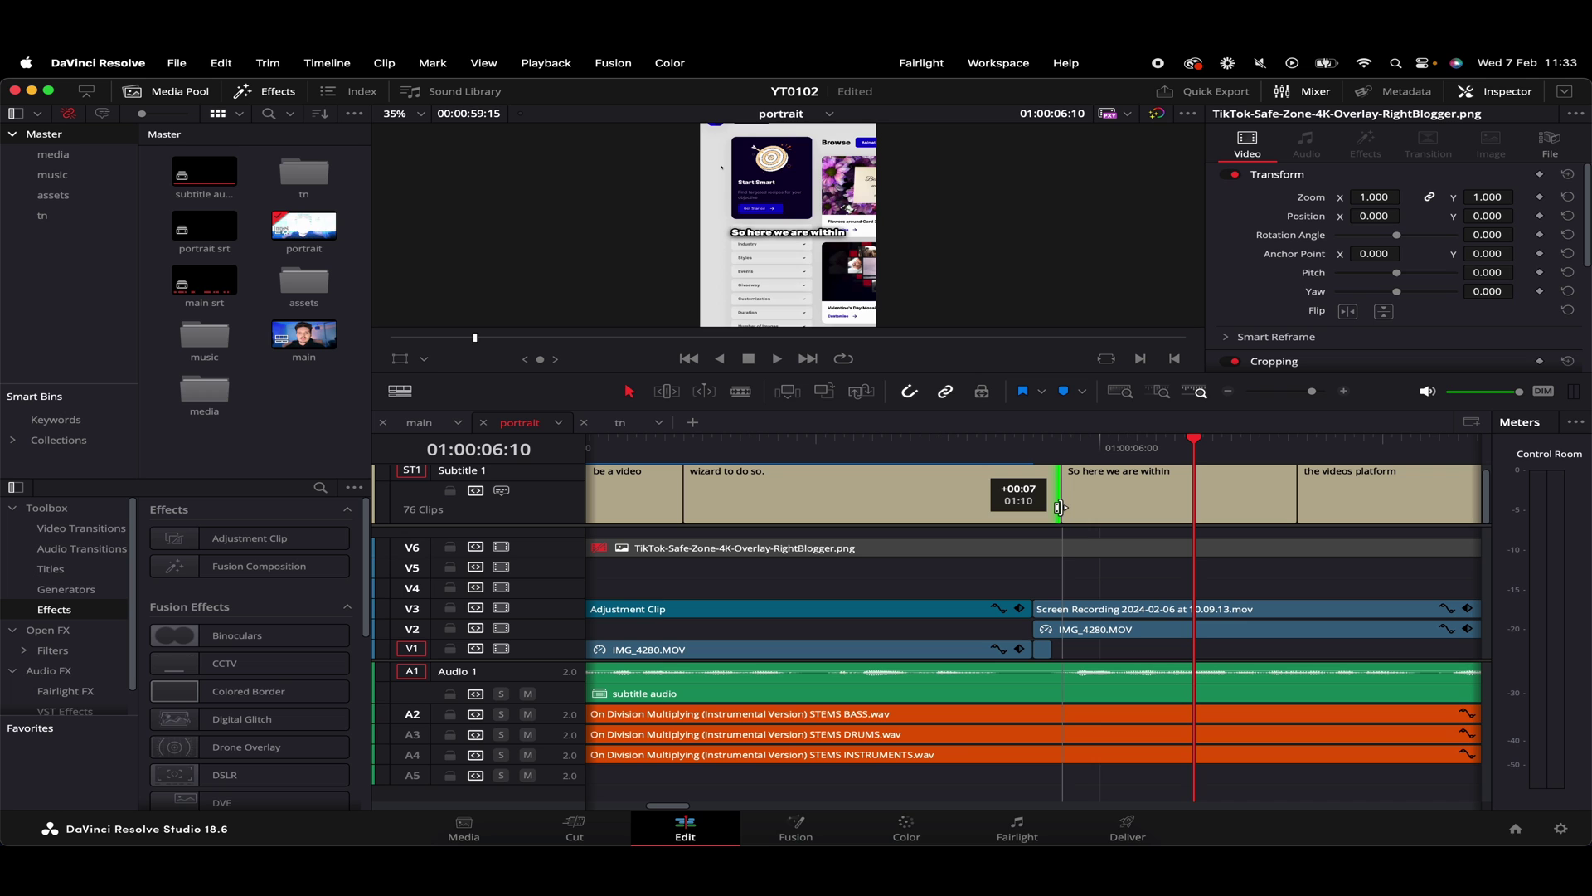
{"action": "left_click_drag", "start_coordinate": [968, 452], "coordinate": [1012, 486]}
Close the gap at 01:00:11:04 by extending 'dorsal templates' to meet 'simply by selecting'
{"action": "key", "text": "super+minus"}
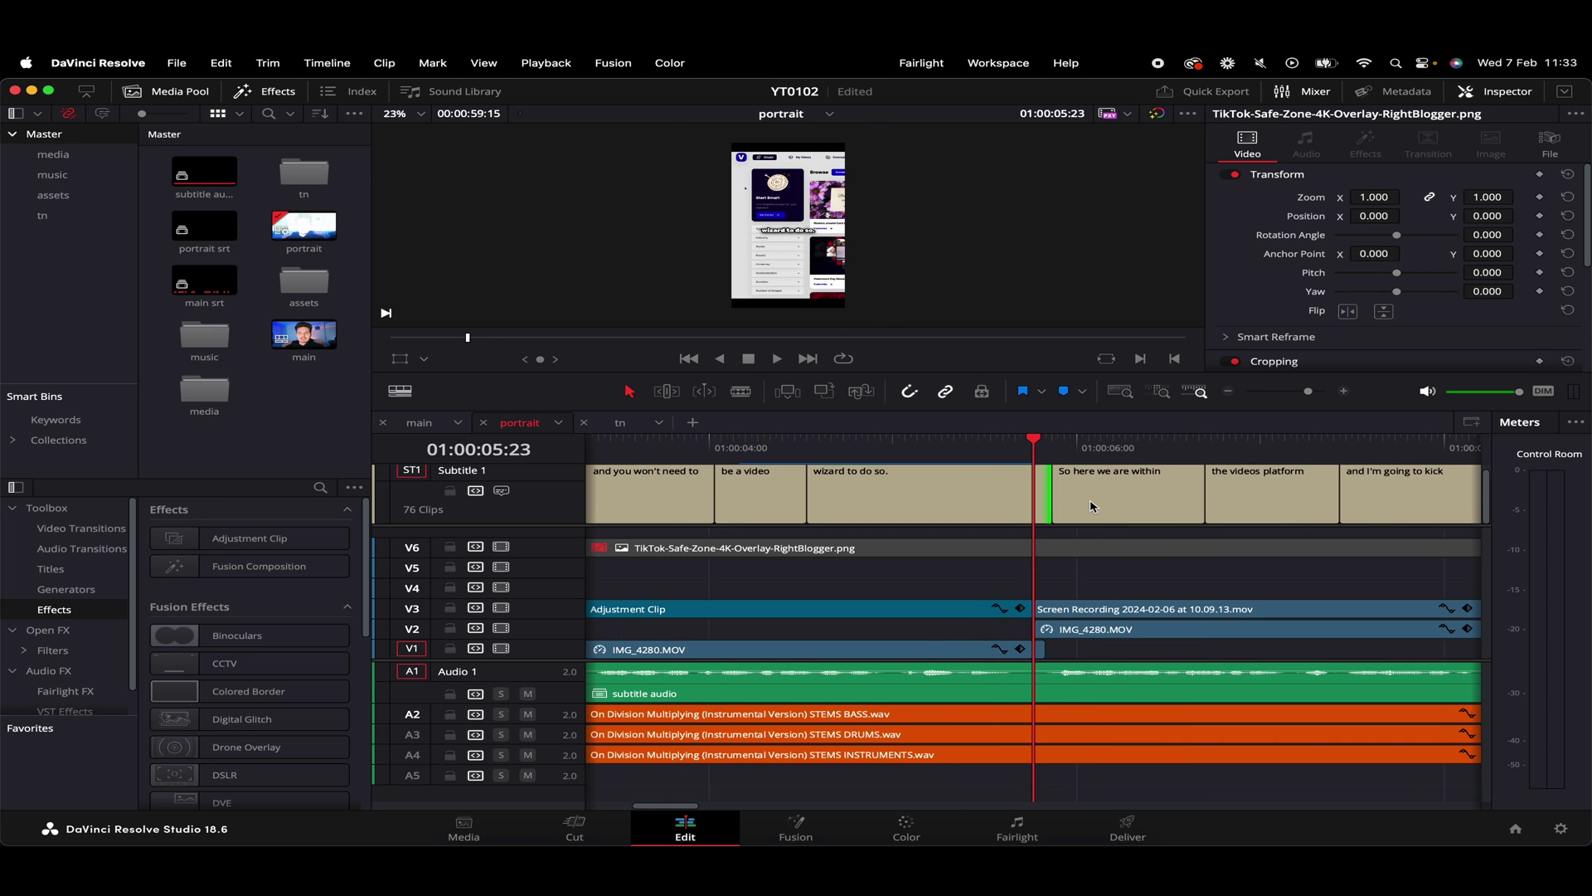
{"action": "key", "text": "super+minus"}
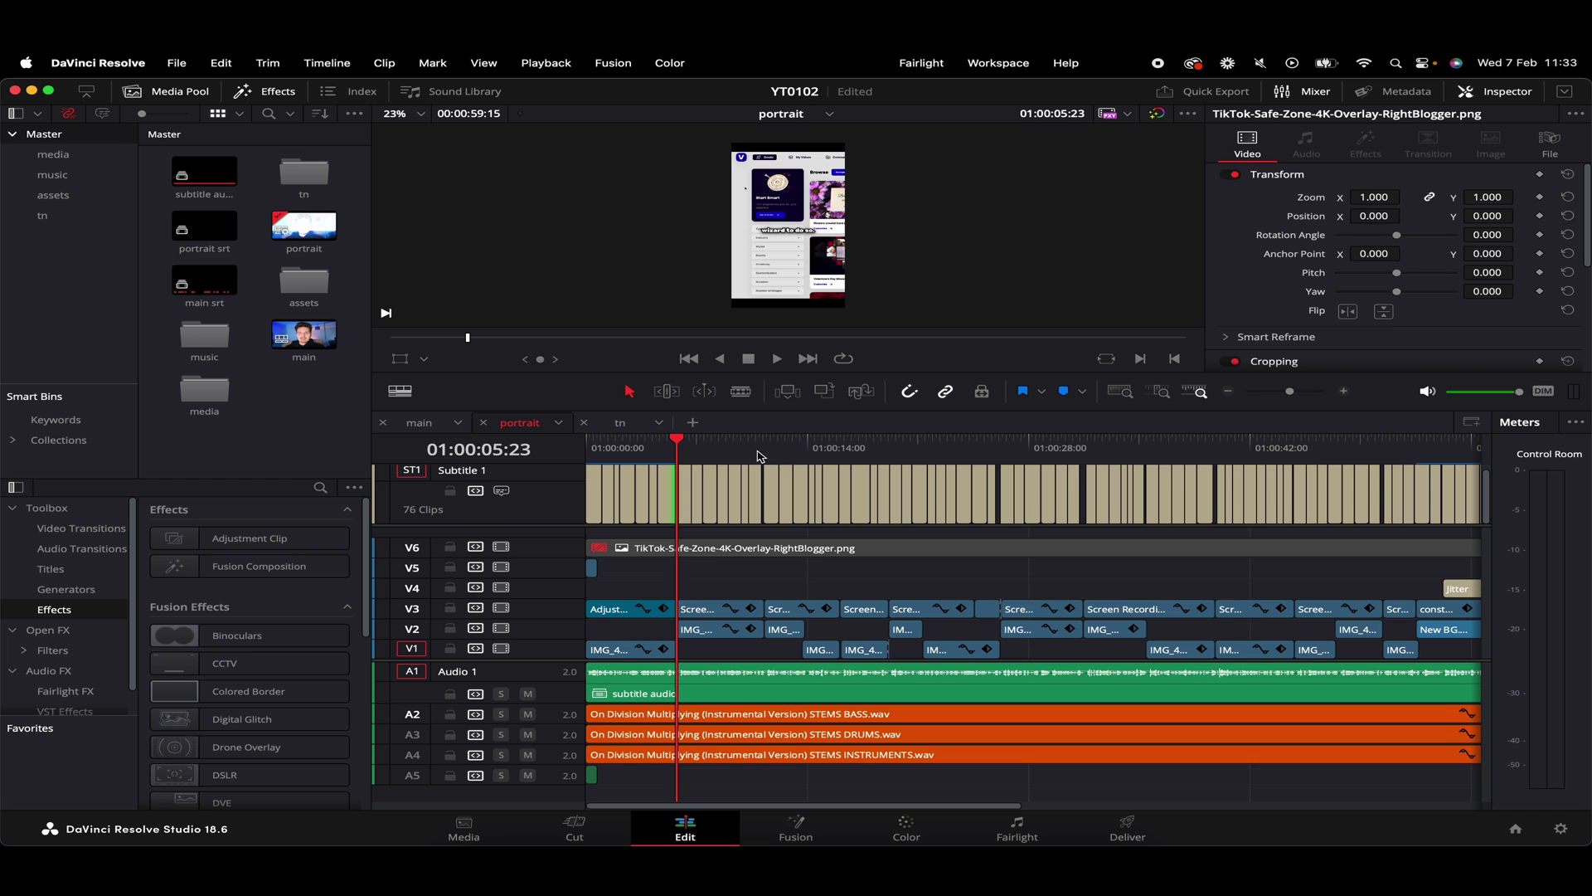
{"action": "left_click", "coordinate": [763, 454]}
{"action": "key", "text": "super+equal"}
{"action": "key", "text": "super+equal"}
{"action": "key", "text": "super+equal"}
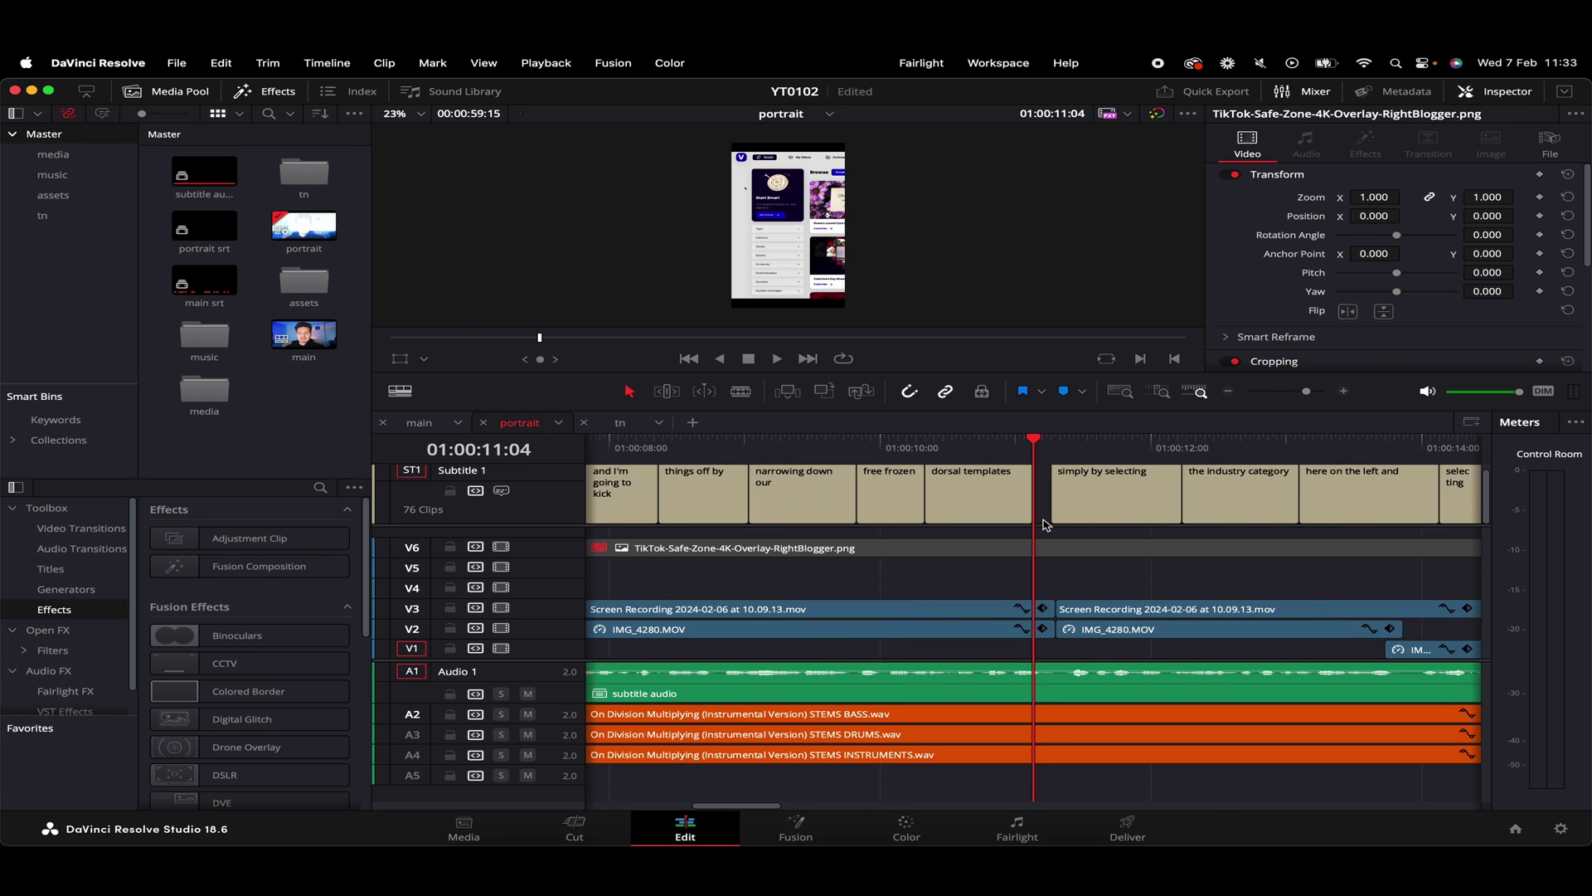
{"action": "key", "text": "super+equal"}
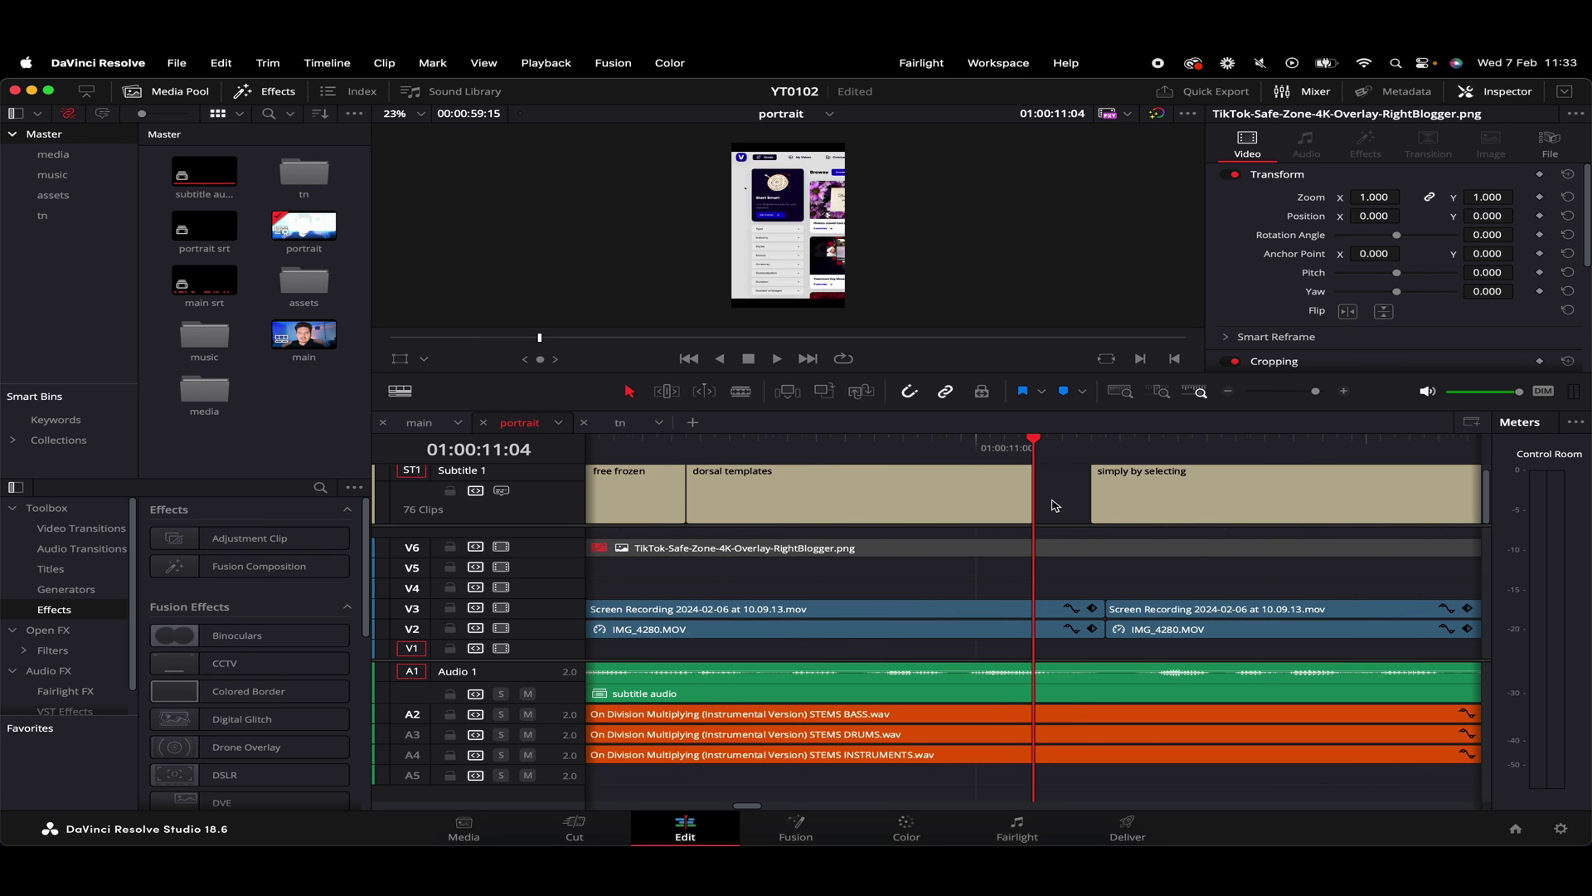
{"action": "left_click_drag", "start_coordinate": [1027, 491], "coordinate": [1088, 494]}
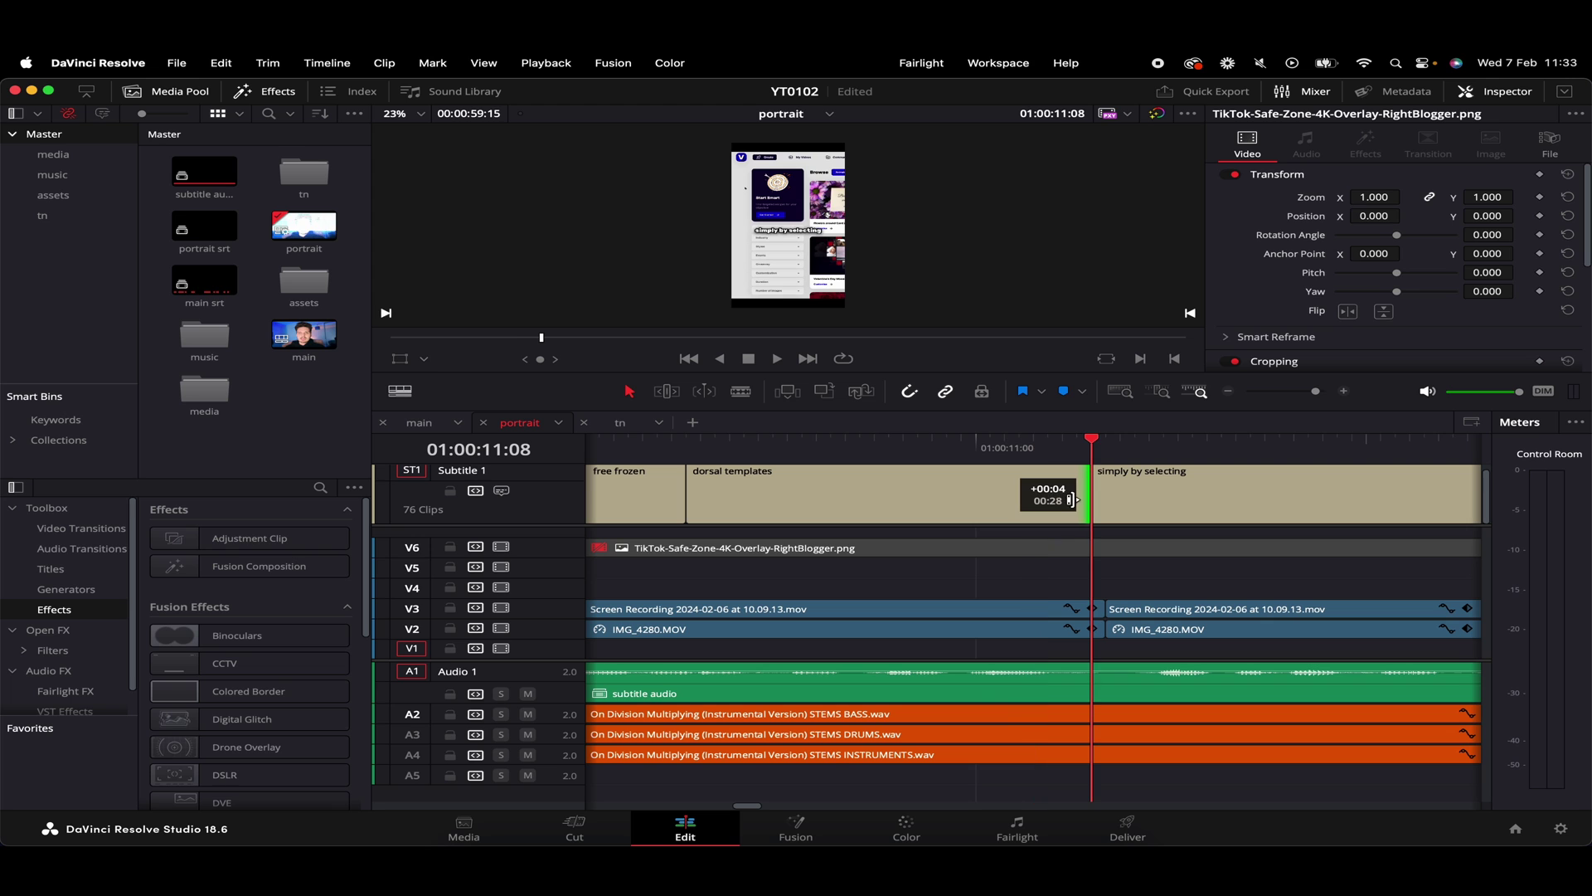
Extend the 'our computer' subtitle and 'potential clients.' to meet the captions that follow
{"action": "key", "text": "super+minus"}
{"action": "key", "text": "super+minus"}
{"action": "key", "text": "super+minus"}
{"action": "key", "text": "super+minus"}
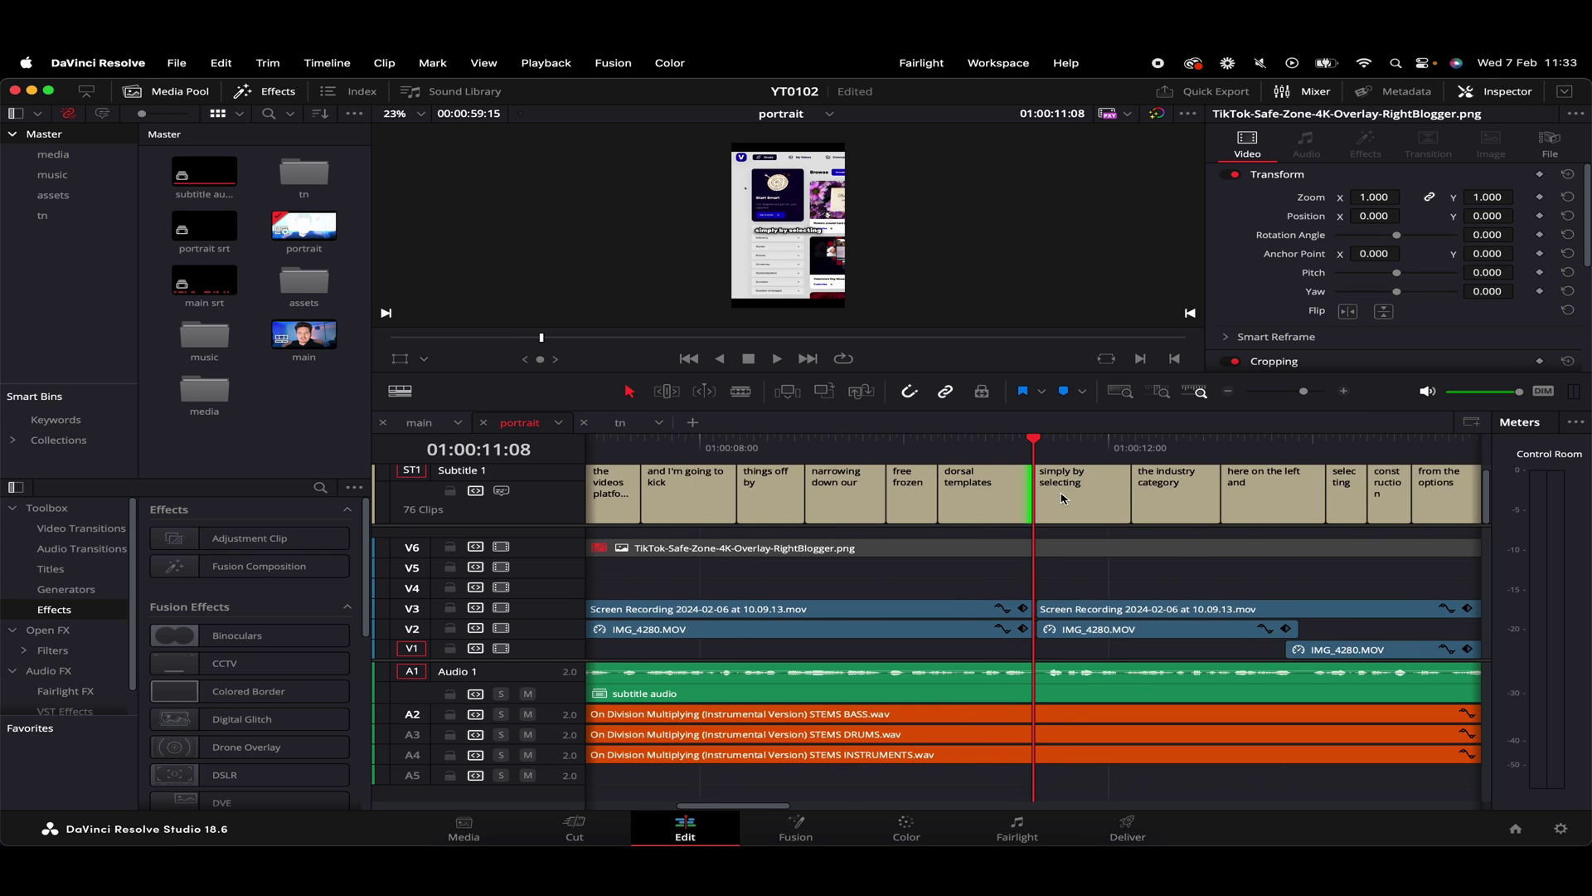
{"action": "left_click", "coordinate": [1076, 448]}
{"action": "key", "text": "super+equal"}
{"action": "key", "text": "super+equal"}
{"action": "key", "text": "super+equal"}
{"action": "key", "text": "super+equal"}
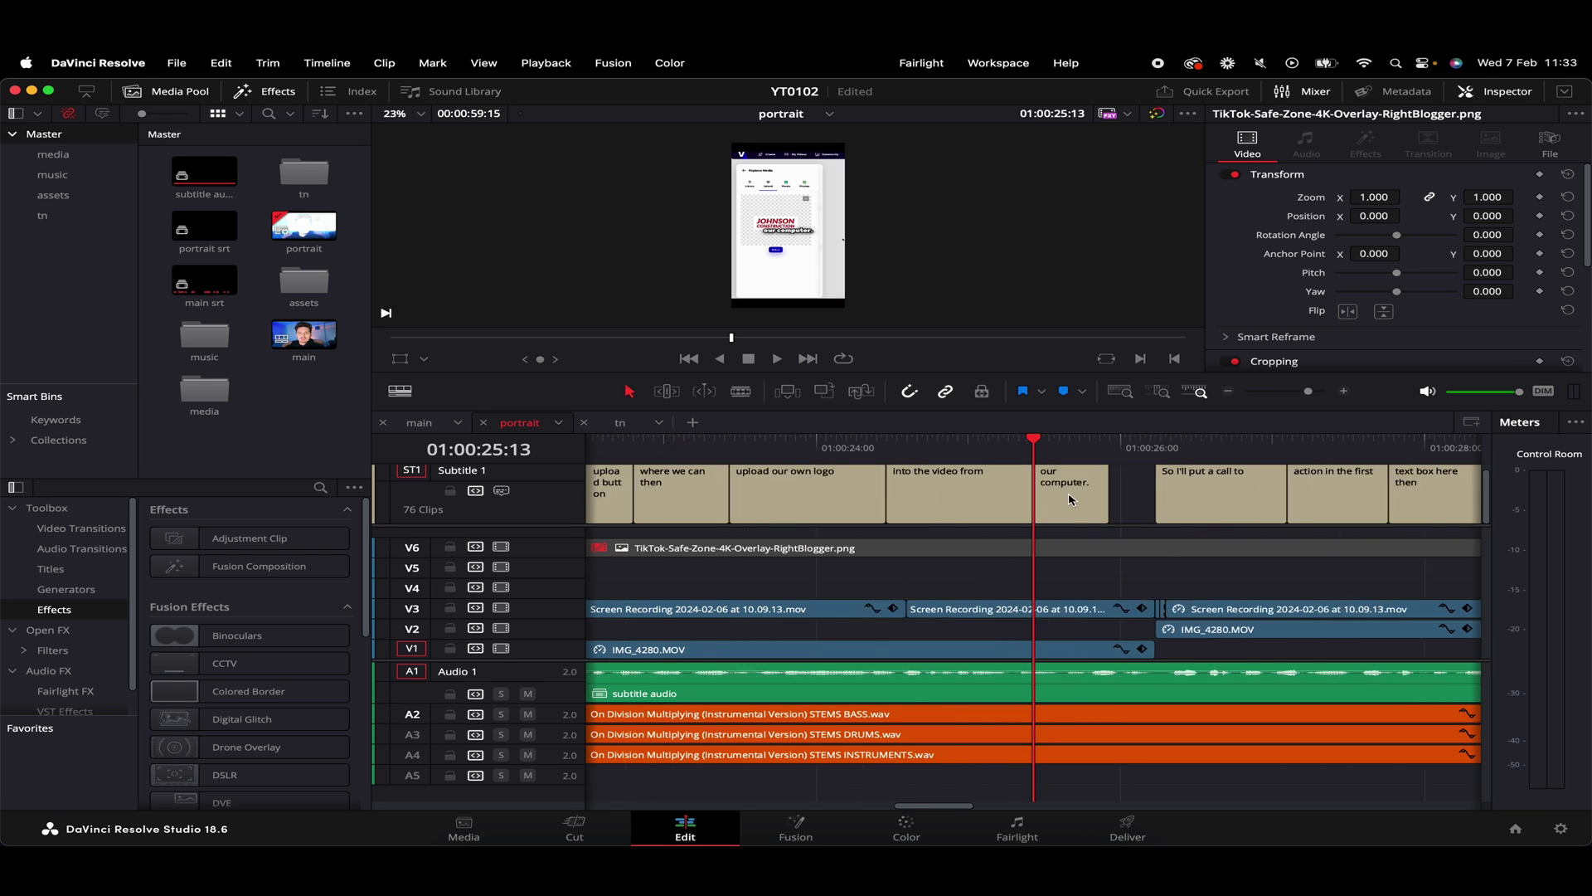
{"action": "left_click_drag", "start_coordinate": [1158, 501], "coordinate": [1248, 501]}
{"action": "key", "text": "super+minus"}
{"action": "key", "text": "super+minus"}
{"action": "key", "text": "super+minus"}
{"action": "key", "text": "super+minus"}
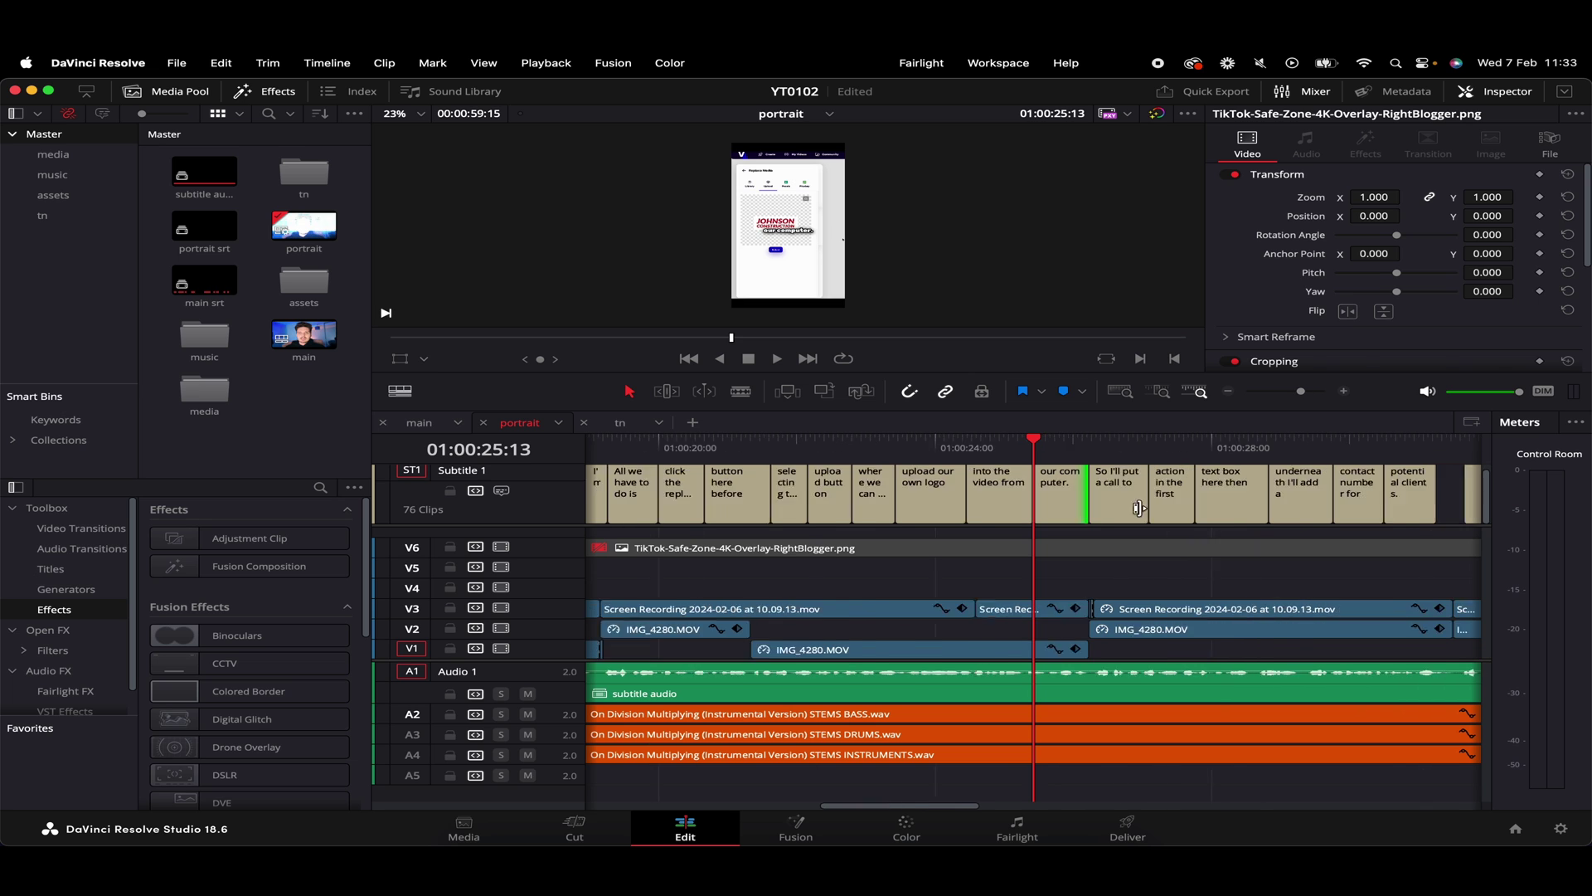
{"action": "left_click", "coordinate": [1147, 452]}
{"action": "key", "text": "super+equal"}
{"action": "key", "text": "super+equal"}
{"action": "key", "text": "super+equal"}
{"action": "key", "text": "super+equal"}
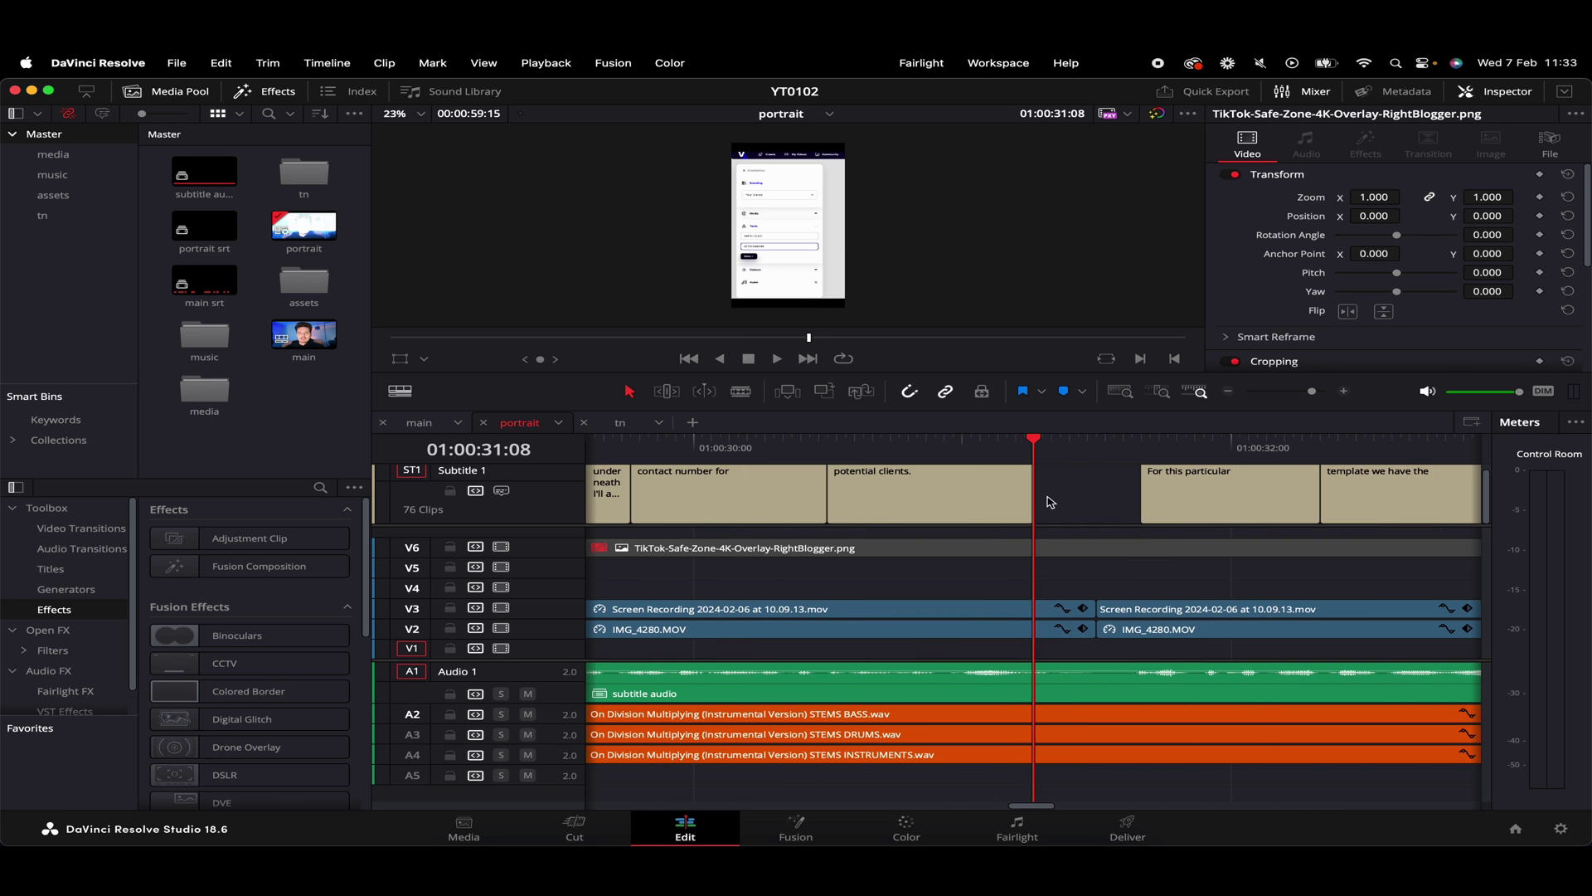
{"action": "left_click_drag", "start_coordinate": [1041, 500], "coordinate": [1130, 505]}
Extend 'text elements' so it meets 'simply by clicking'
{"action": "key", "text": "super+minus"}
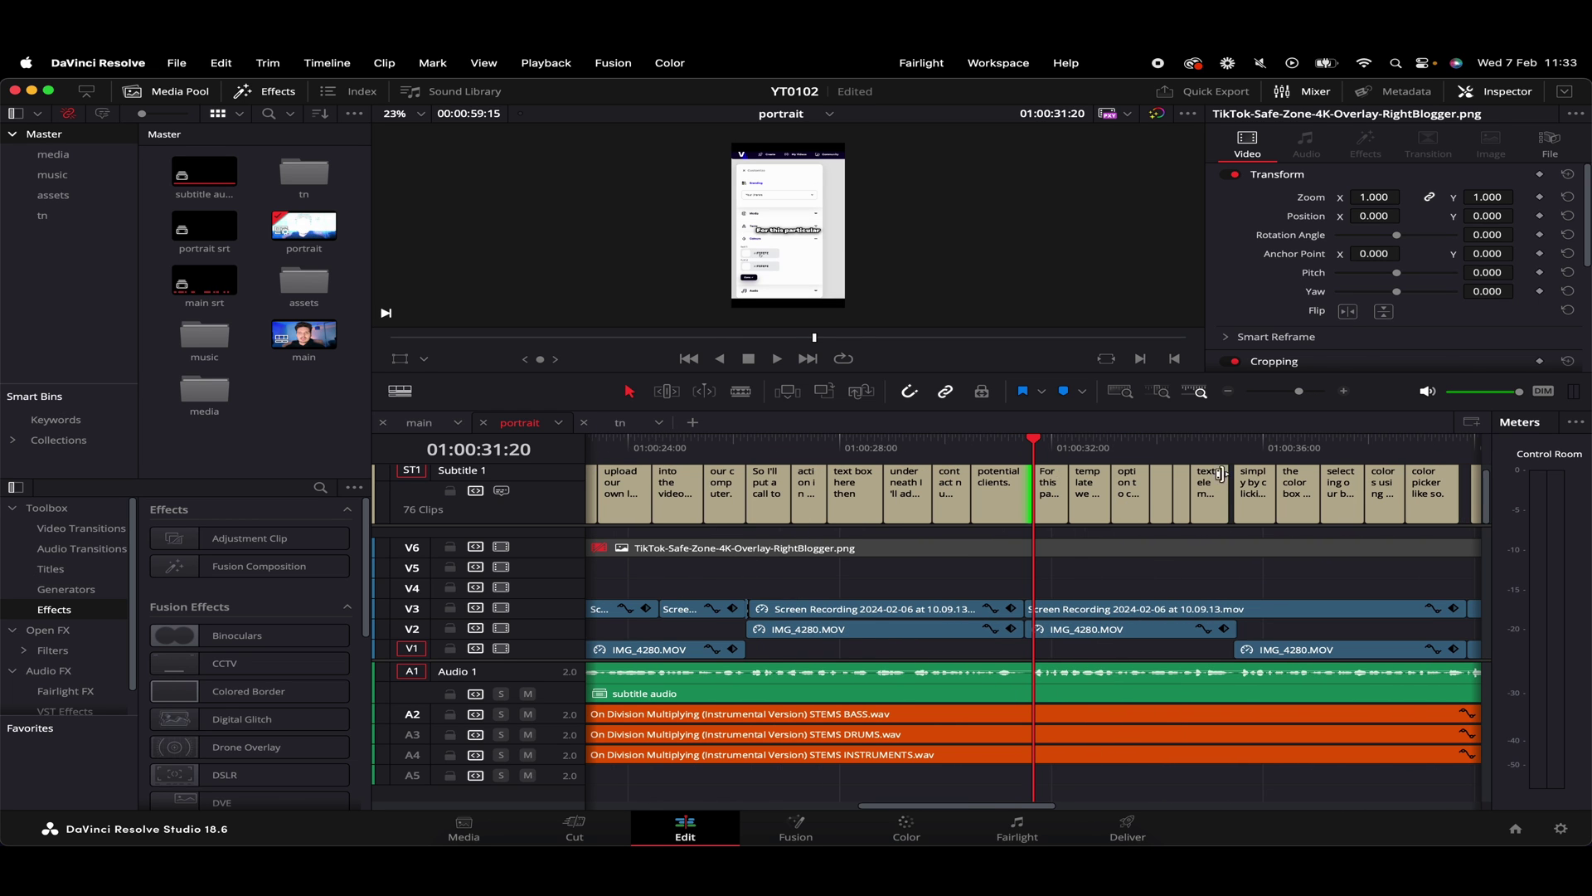
{"action": "left_click", "coordinate": [1219, 452]}
{"action": "key", "text": "super+equal"}
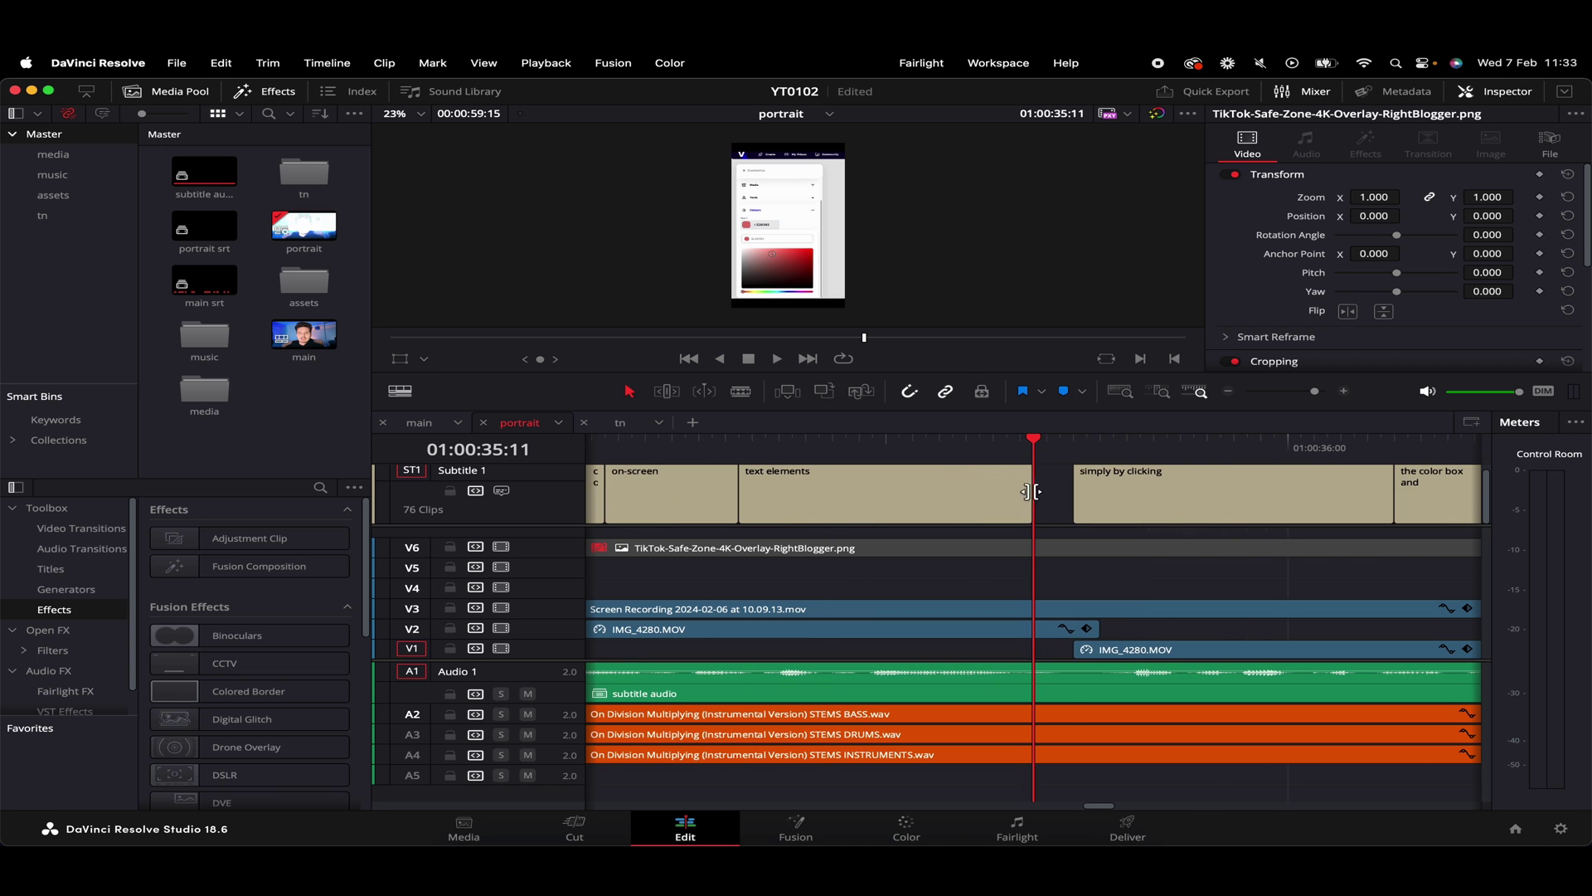
{"action": "left_click_drag", "start_coordinate": [1028, 498], "coordinate": [1097, 504]}
Check the remaining gaps, including 01:00:44:05, then return the playhead to the timeline start
{"action": "key", "text": "super+minus"}
{"action": "key", "text": "super+minus"}
{"action": "left_click", "coordinate": [1292, 454]}
{"action": "key", "text": "super+equal"}
{"action": "key", "text": "super+equal"}
{"action": "key", "text": "super+minus"}
{"action": "key", "text": "super+minus"}
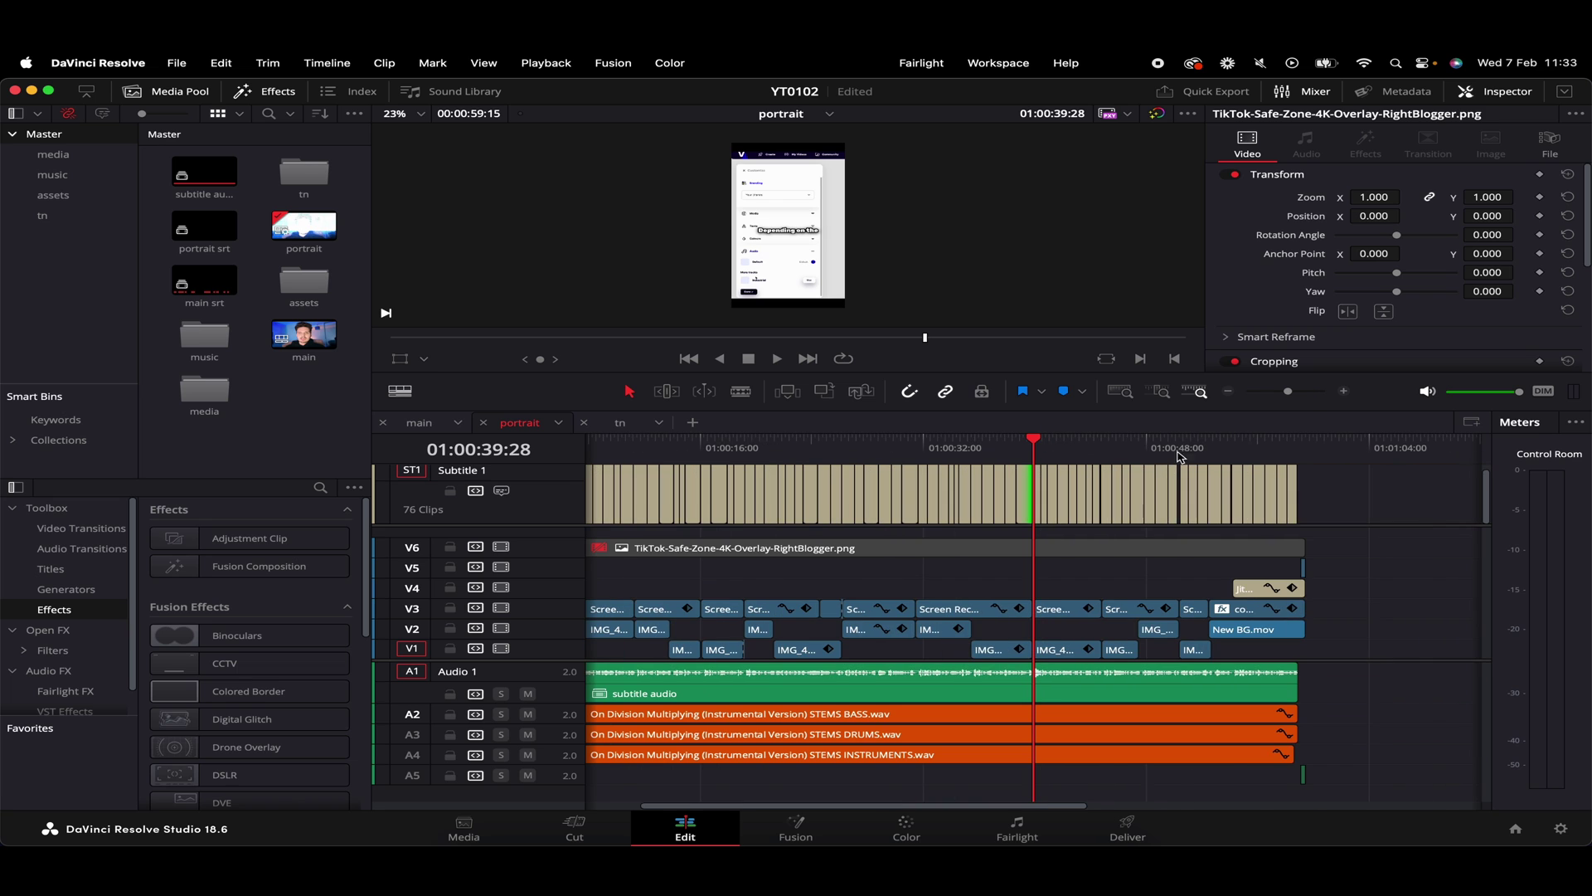
{"action": "left_click", "coordinate": [1092, 452]}
{"action": "key", "text": "super+equal"}
{"action": "key", "text": "super+equal"}
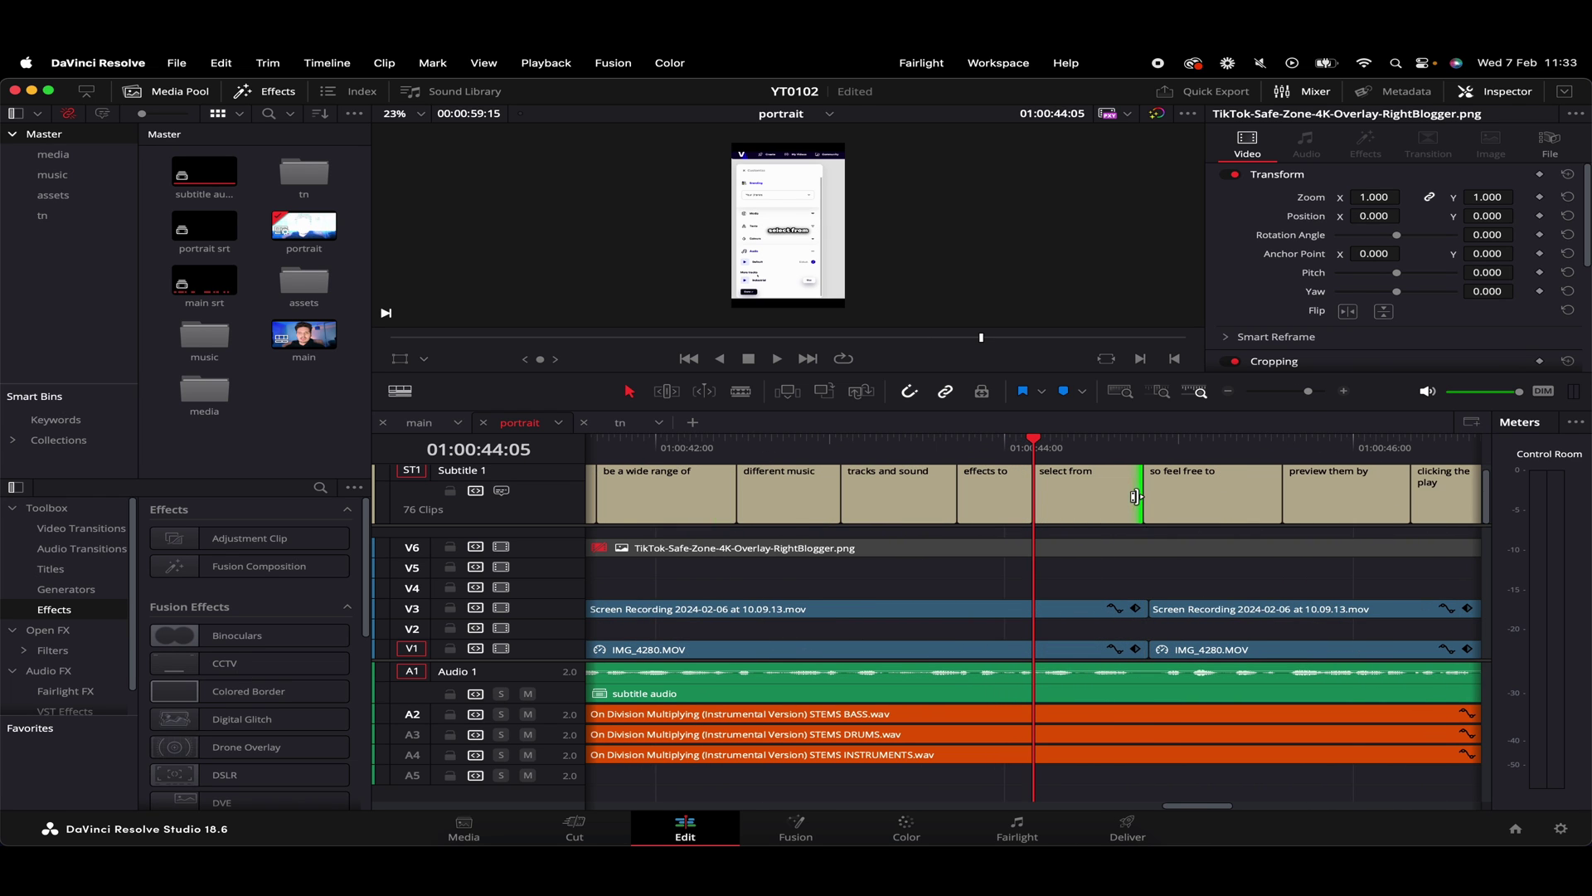
{"action": "key", "text": "super+minus"}
{"action": "key", "text": "super+minus"}
{"action": "left_click_drag", "start_coordinate": [728, 445], "coordinate": [591, 463]}
{"action": "key", "text": "space"}
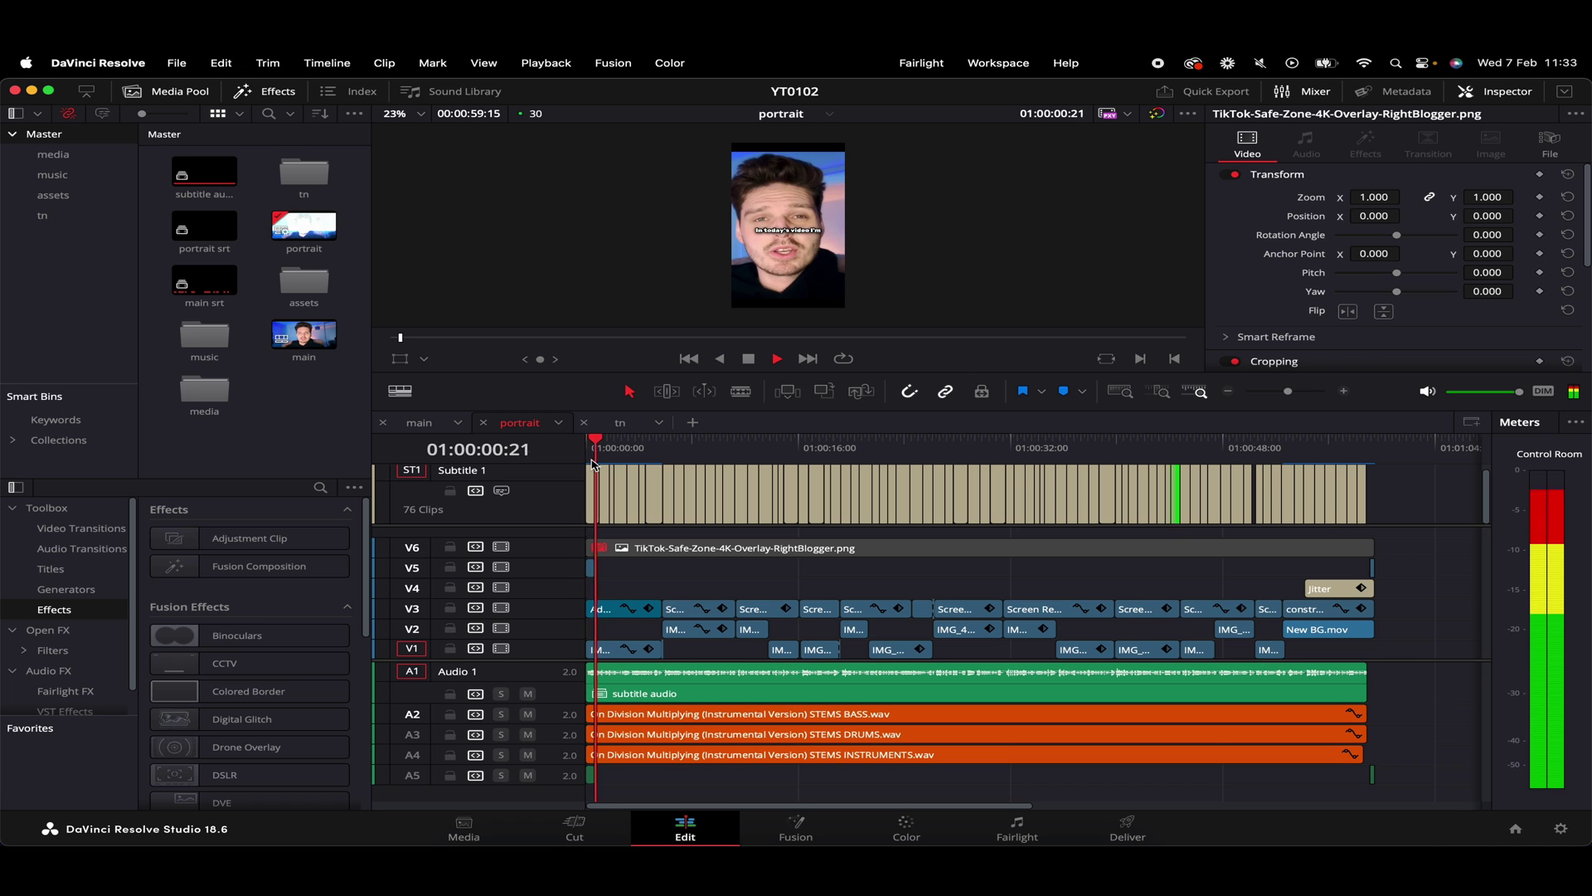
{"action": "scroll", "coordinate": [805, 259], "scroll_direction": "up", "scroll_amount": 2}
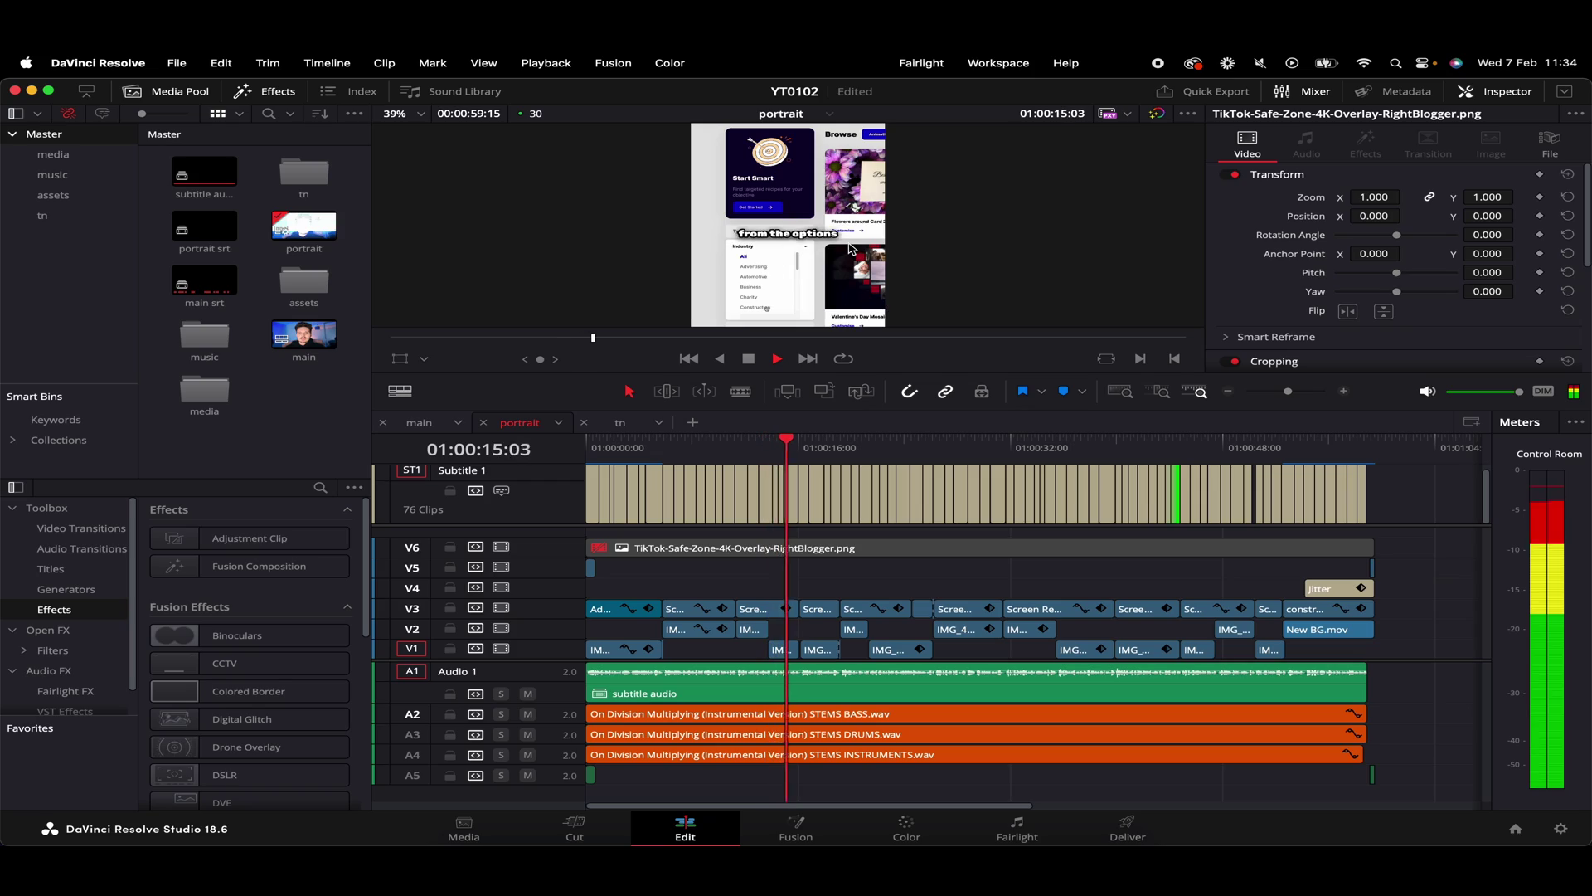
{"action": "scroll", "coordinate": [872, 241], "scroll_direction": "down", "scroll_amount": 3}
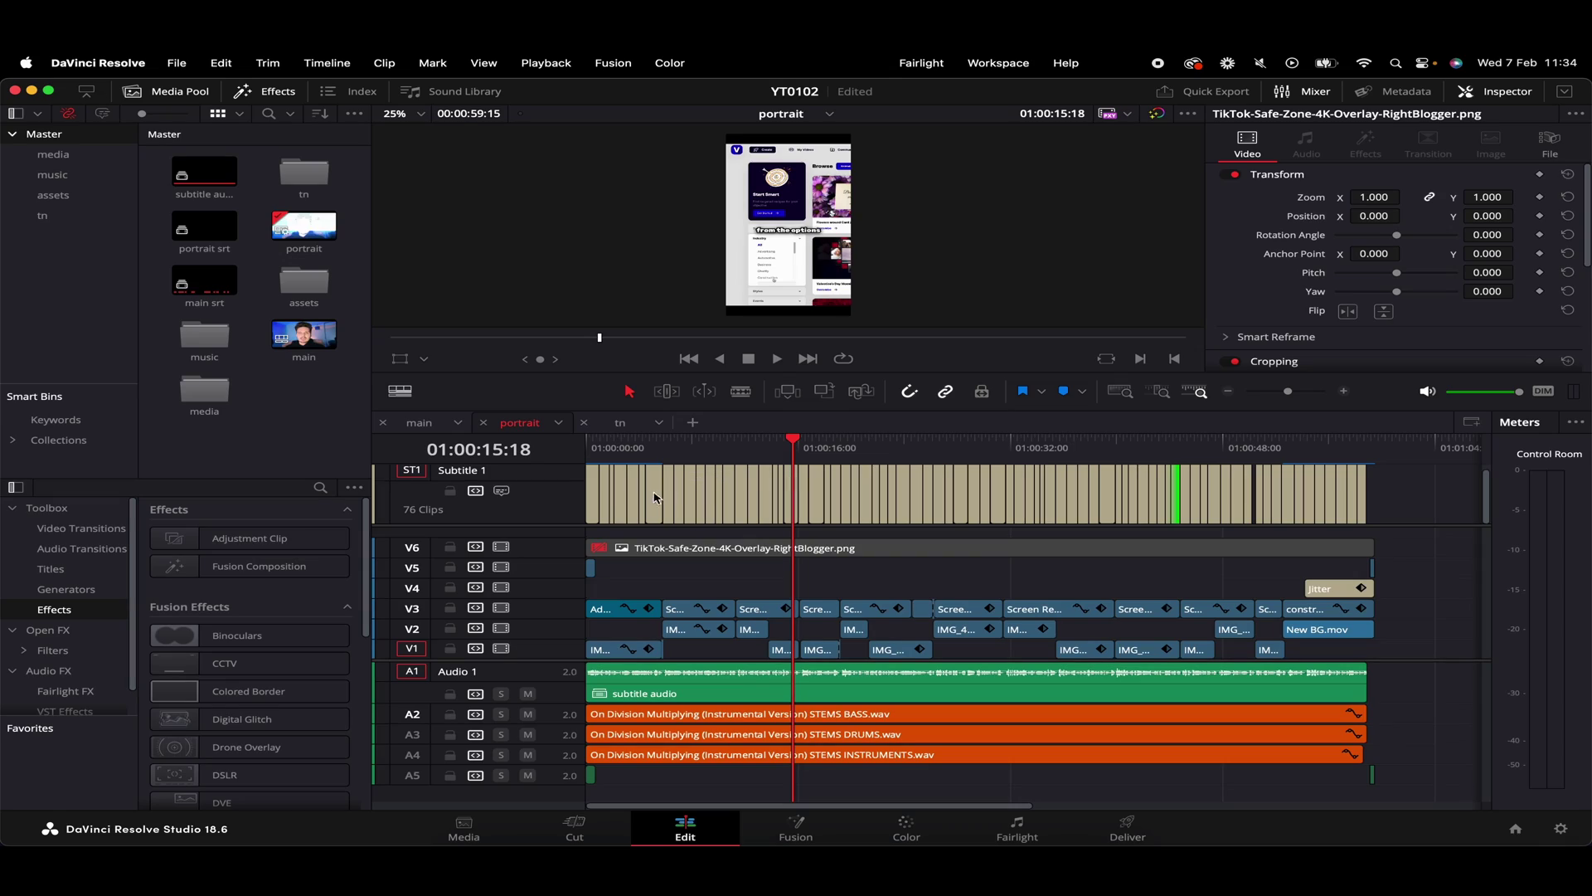
Use Export Subtitle… on the Subtitle 1 track to save an .srt named 'subtitle' in Downloads
{"action": "right_click", "coordinate": [547, 497]}
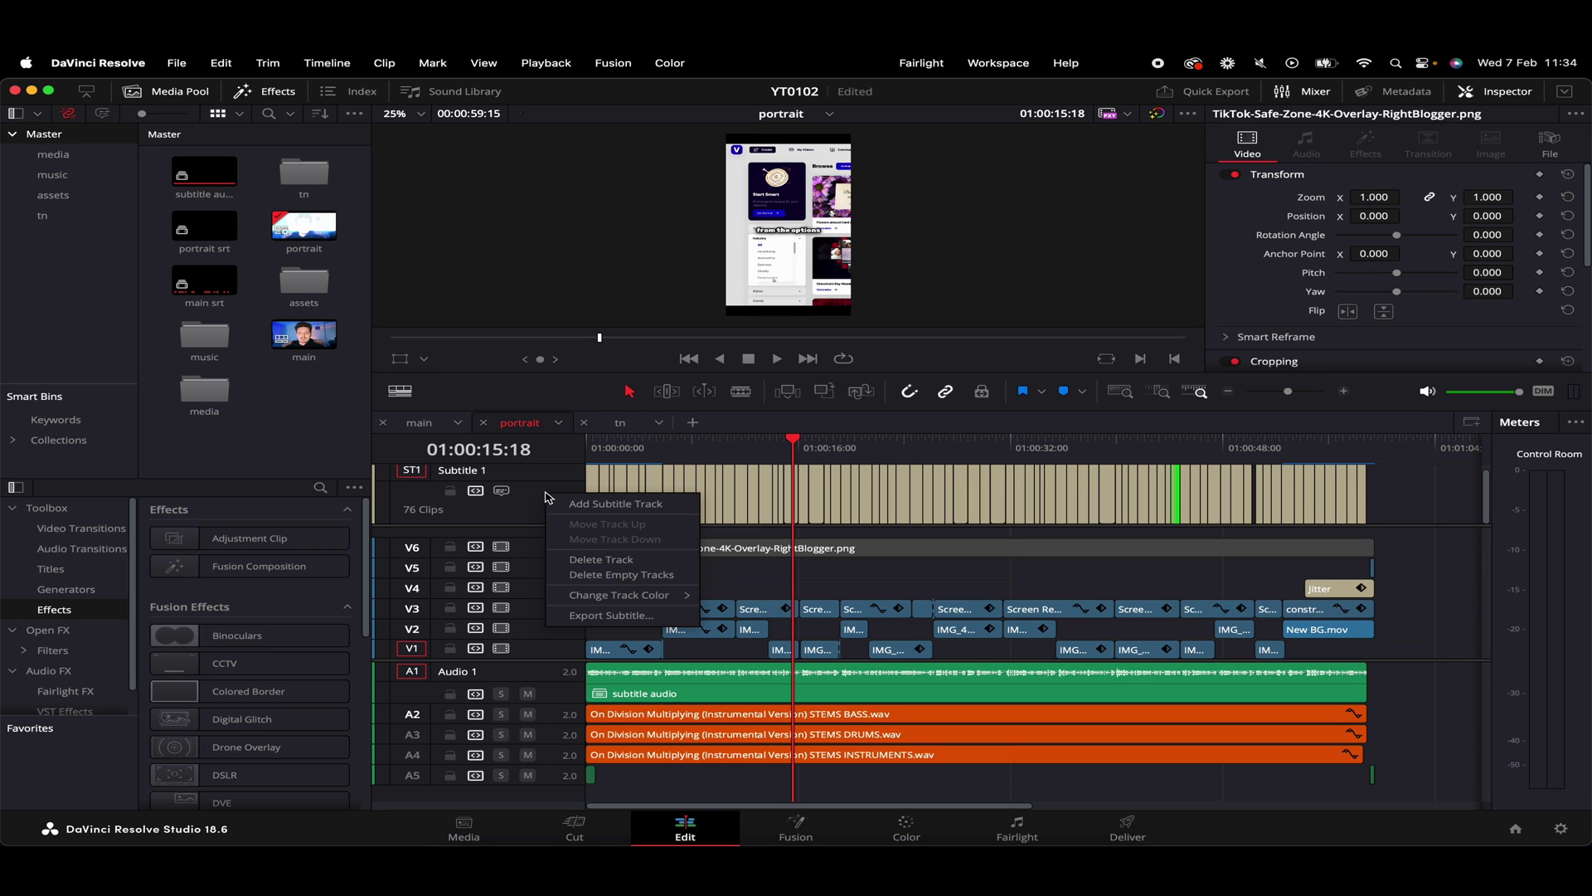
{"action": "left_click", "coordinate": [627, 616]}
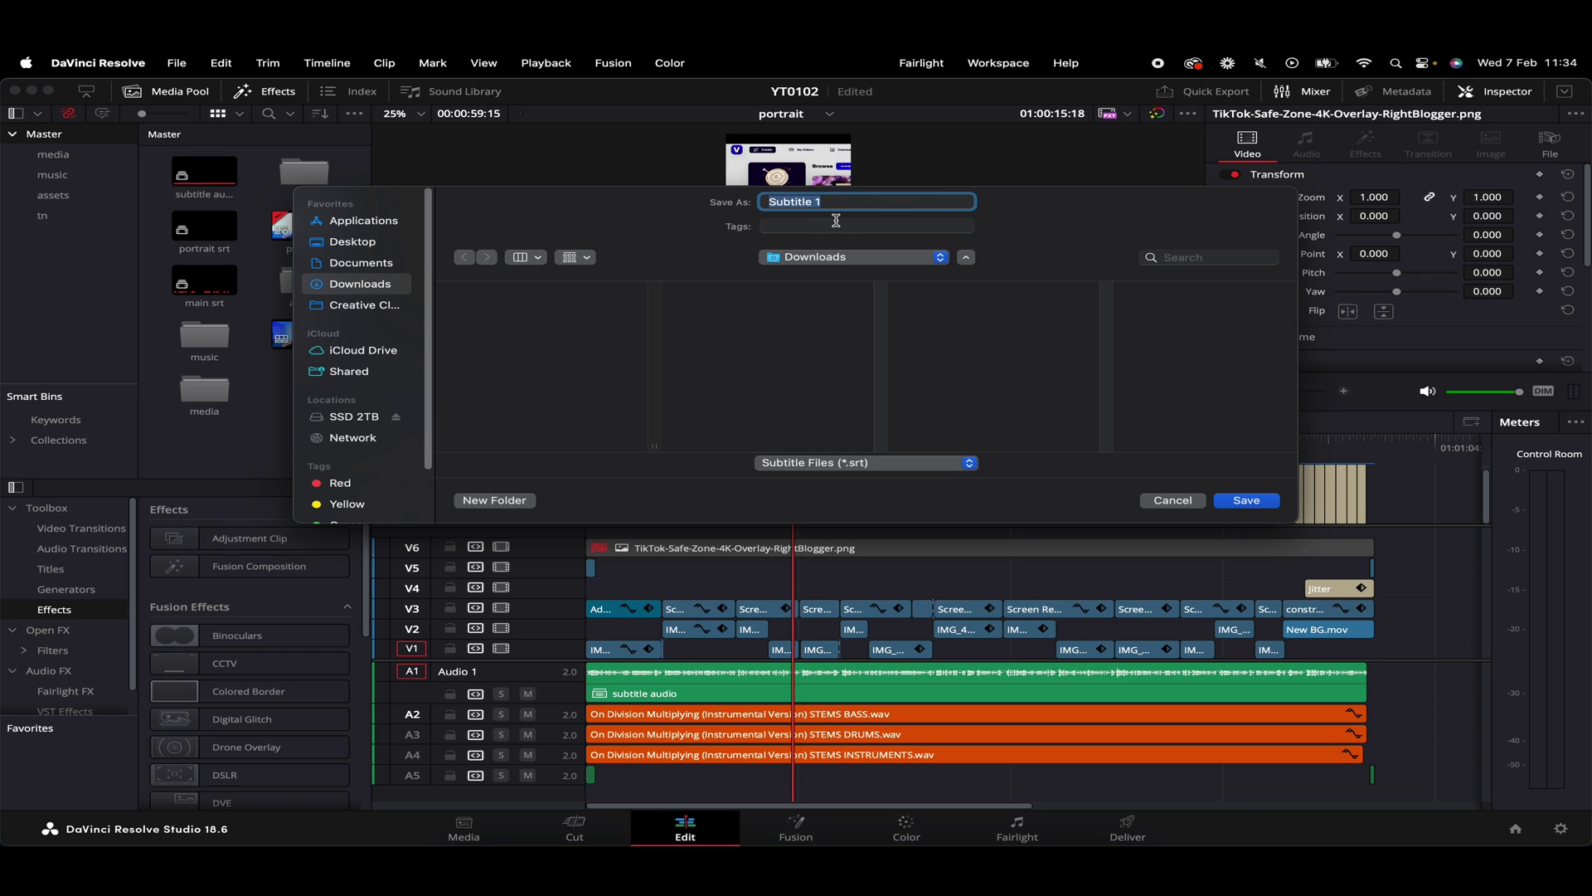
{"action": "type", "text": "sub"}
{"action": "key", "text": "Return"}
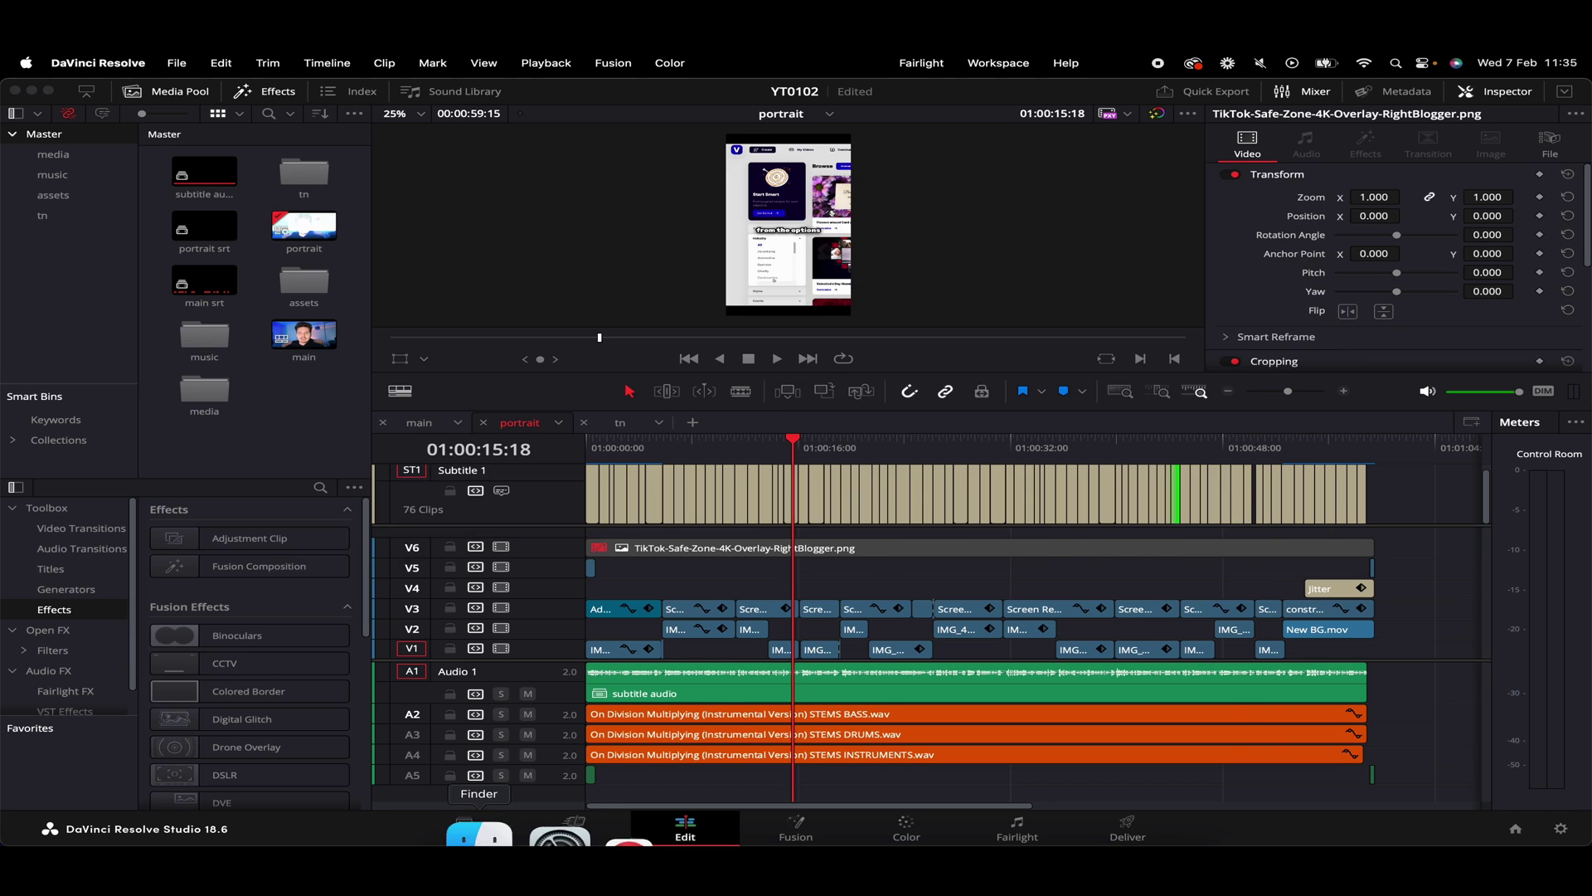
Open Finder on the Downloads folder to see 'subtitle track.srt'
{"action": "left_click", "coordinate": [469, 831]}
{"action": "left_click", "coordinate": [471, 567]}
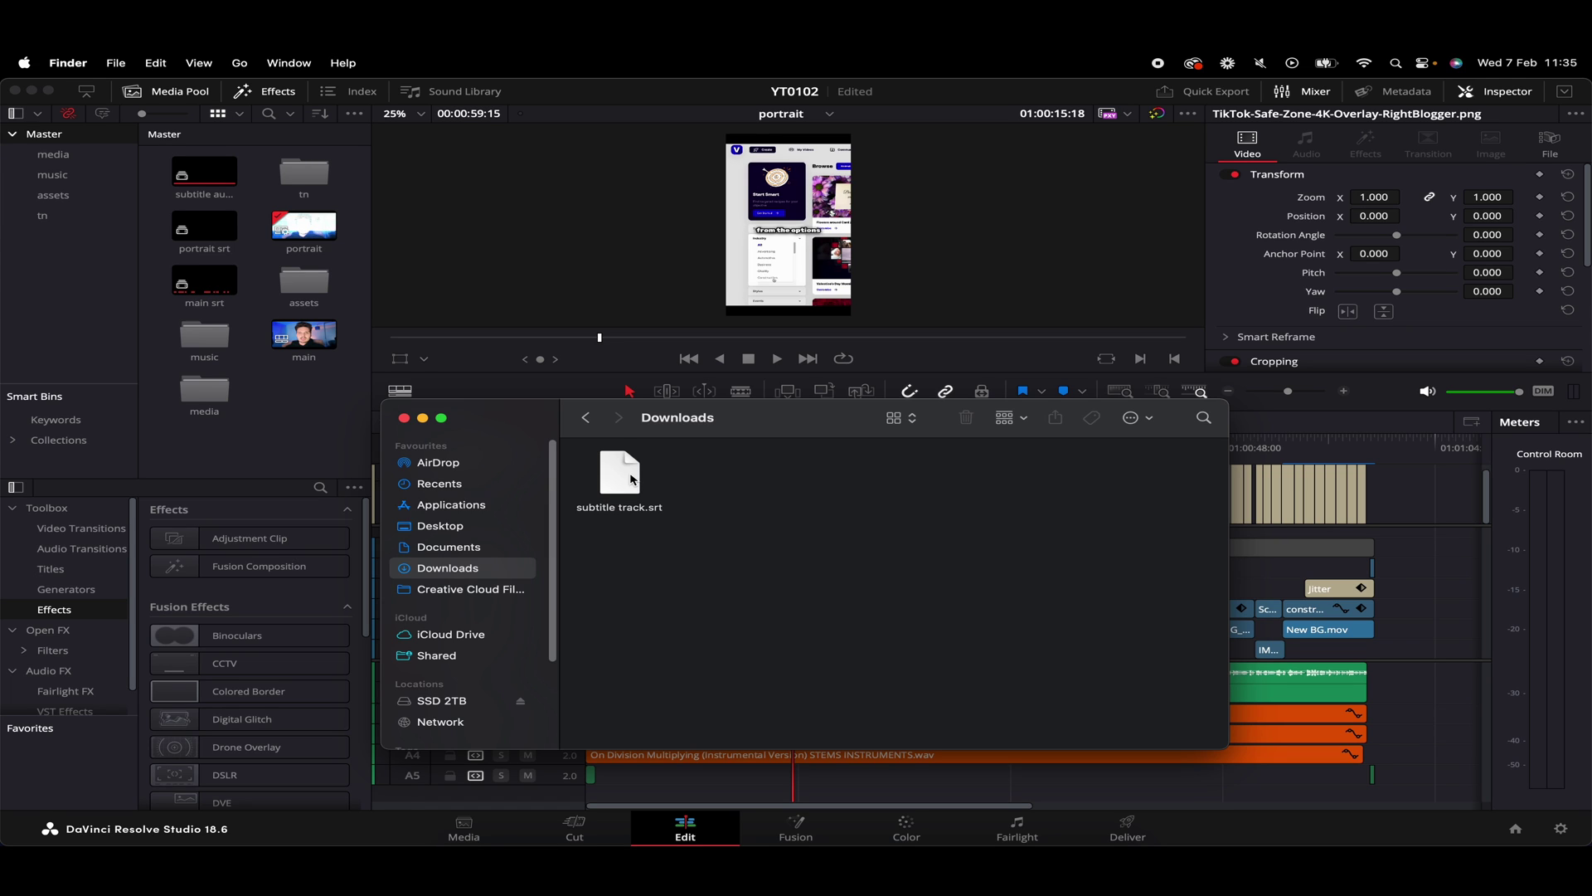
Return to Resolve and open the Deliver page's Custom Export settings: MP4, H.264, 1080 x 1920, 30 fps
{"action": "left_click", "coordinate": [827, 245]}
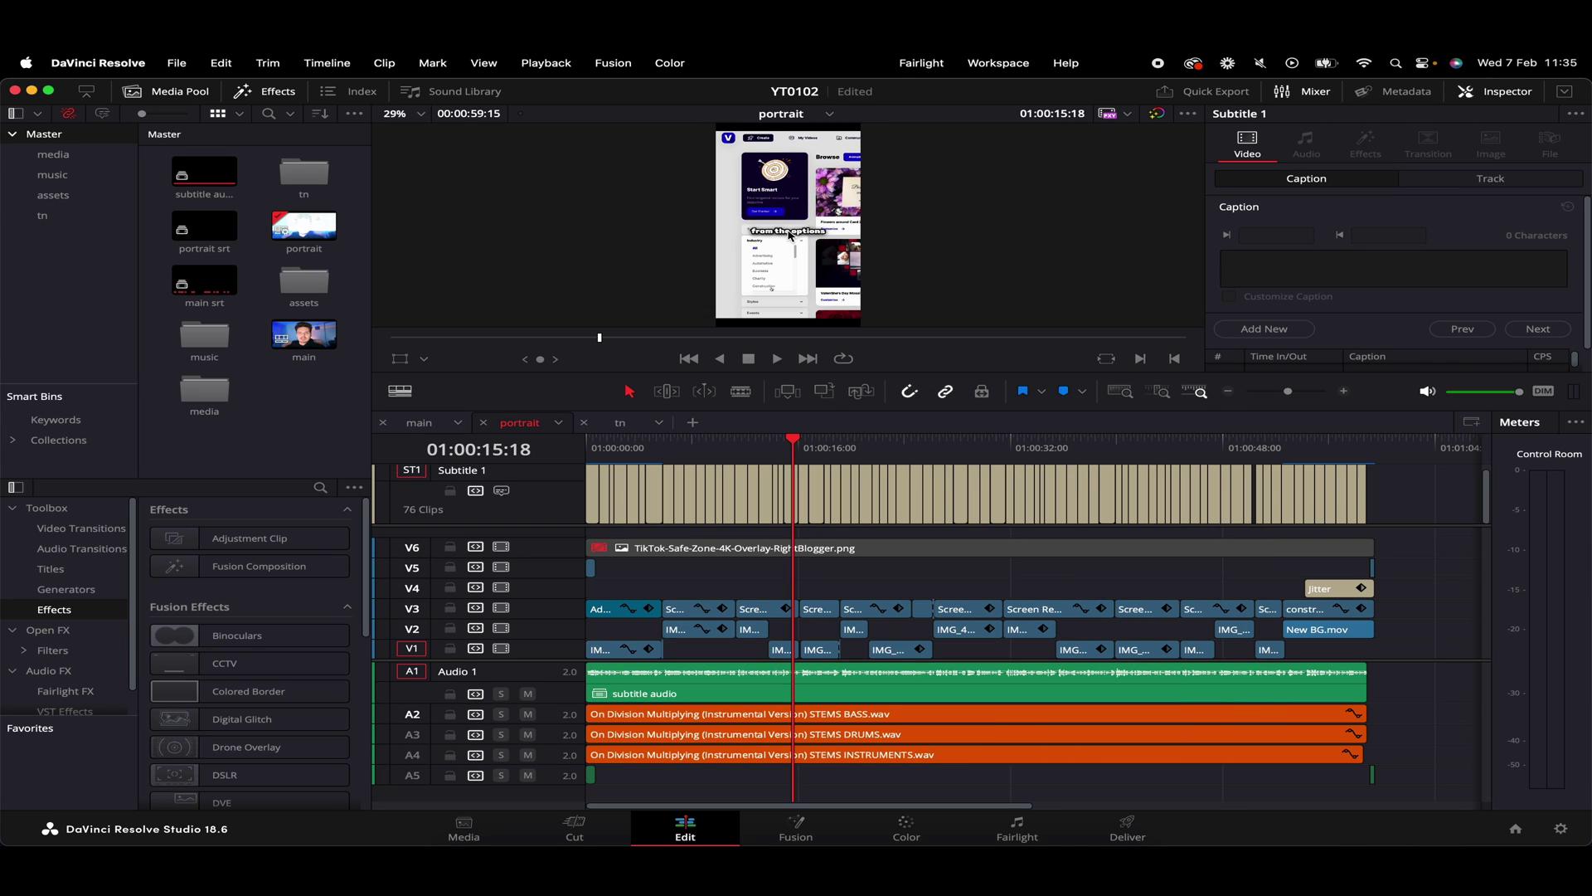
{"action": "scroll", "coordinate": [796, 237], "scroll_direction": "up", "scroll_amount": 2}
{"action": "scroll", "coordinate": [811, 241], "scroll_direction": "down", "scroll_amount": 2}
{"action": "left_click", "coordinate": [1128, 829]}
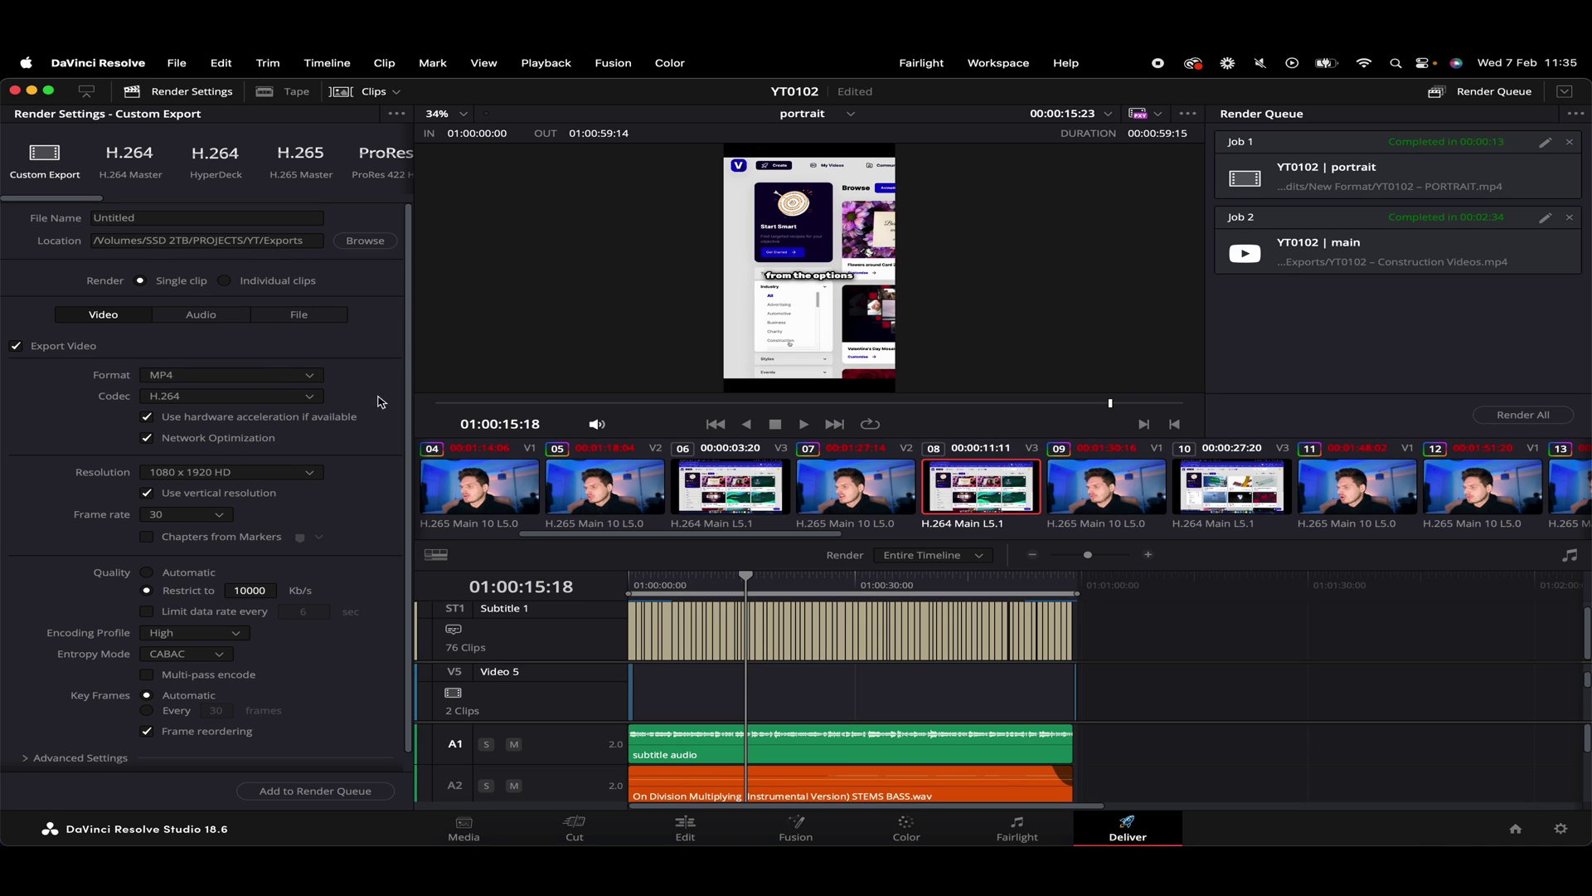
{"action": "scroll", "coordinate": [380, 385], "scroll_direction": "down", "scroll_amount": 1}
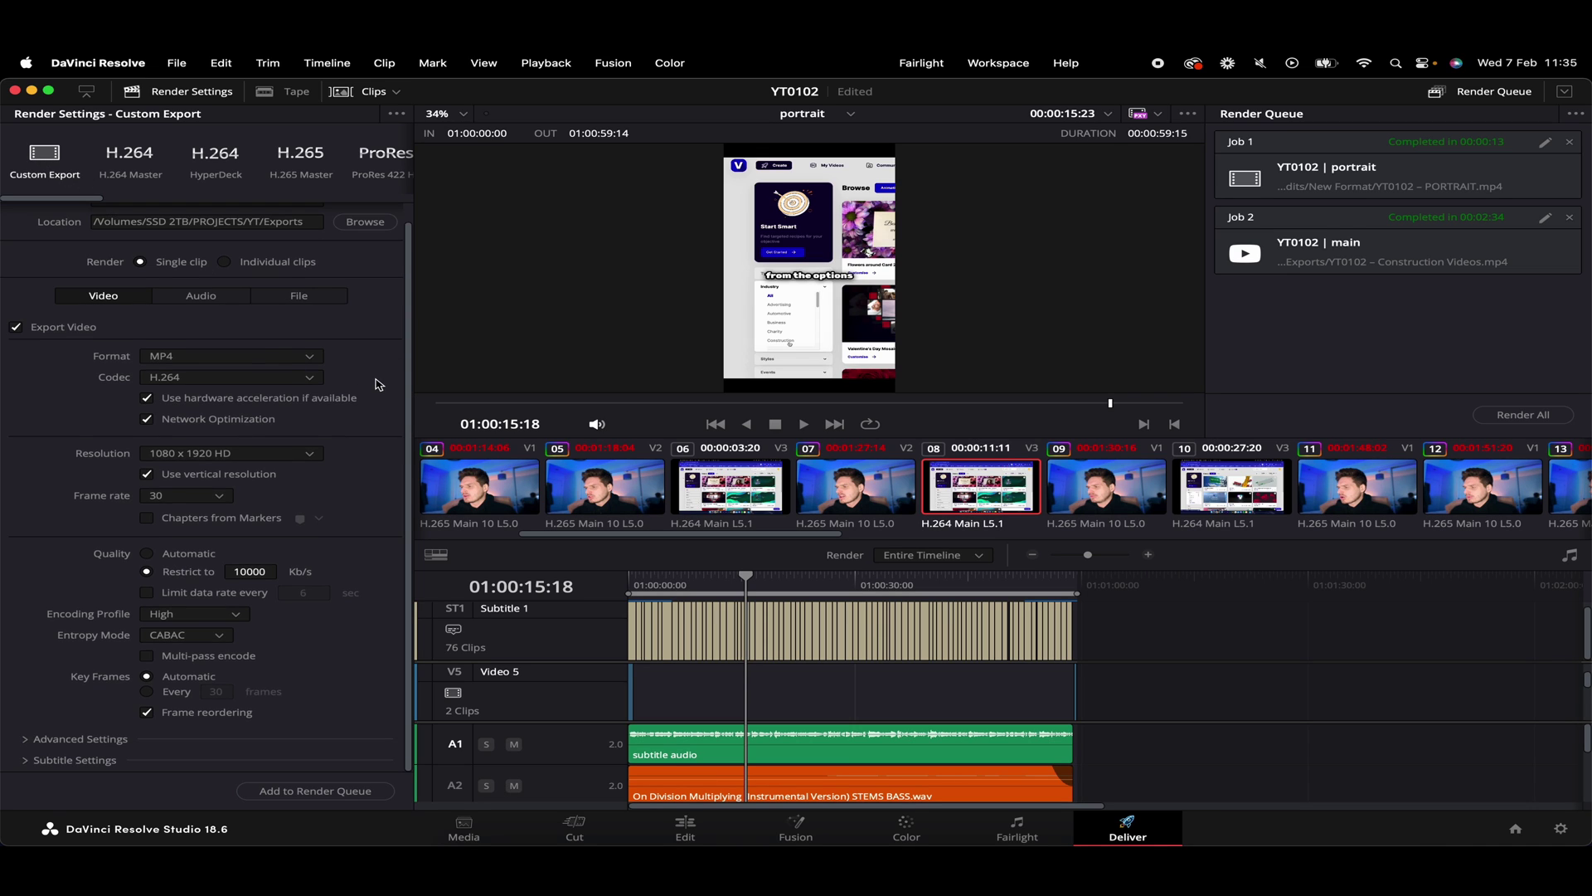
Under Subtitle Settings, tick Export Subtitle and set Format to Burn into video
{"action": "left_click", "coordinate": [46, 769]}
{"action": "scroll", "coordinate": [75, 680], "scroll_direction": "down", "scroll_amount": 5}
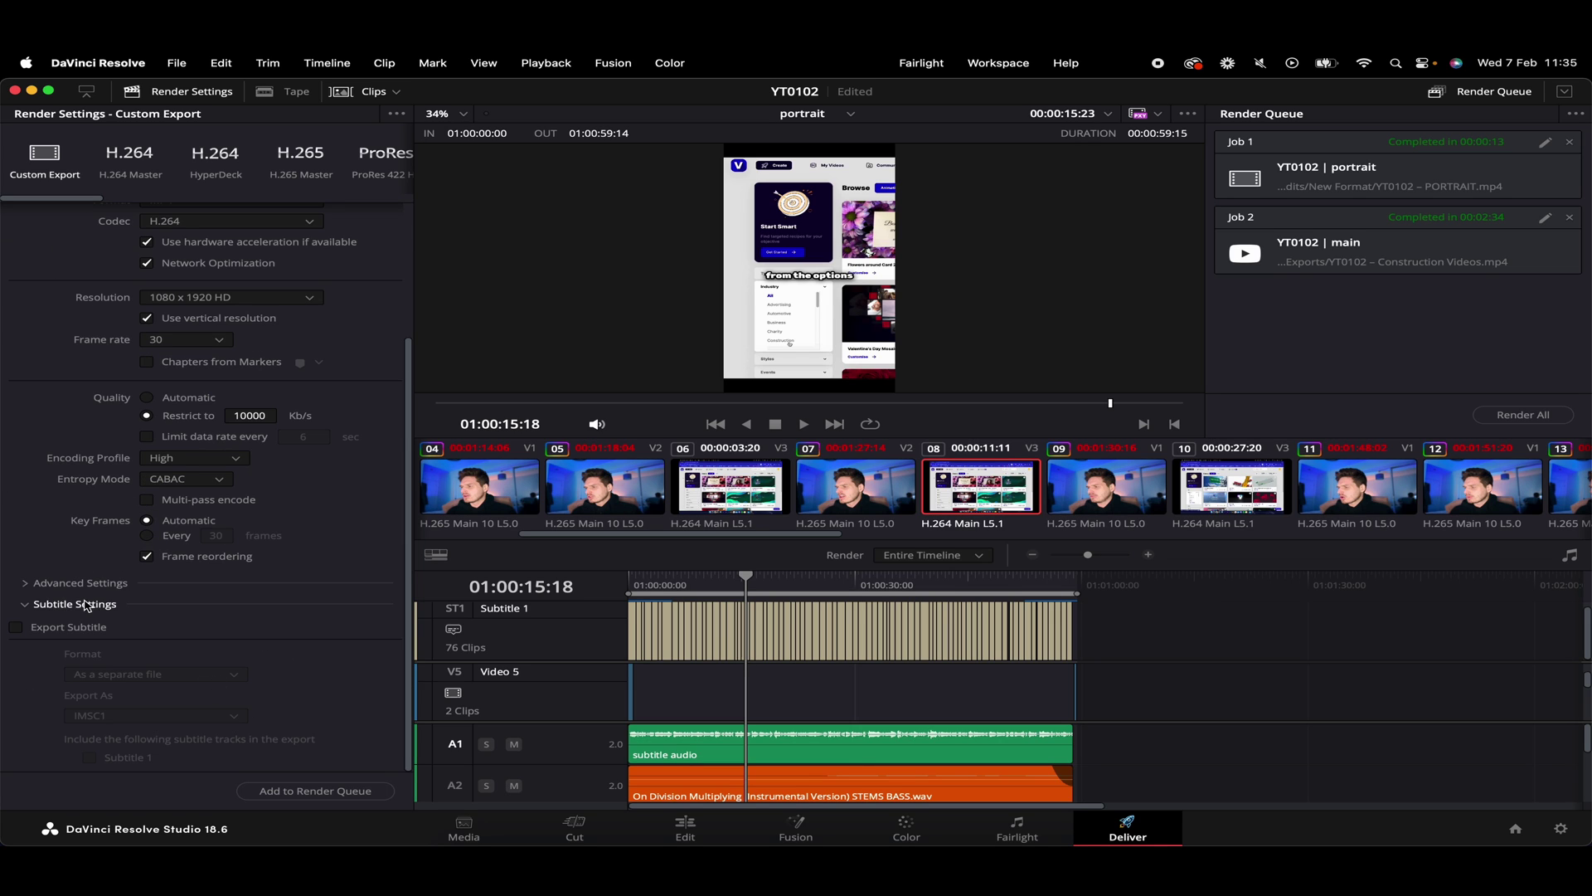
{"action": "left_click", "coordinate": [17, 628]}
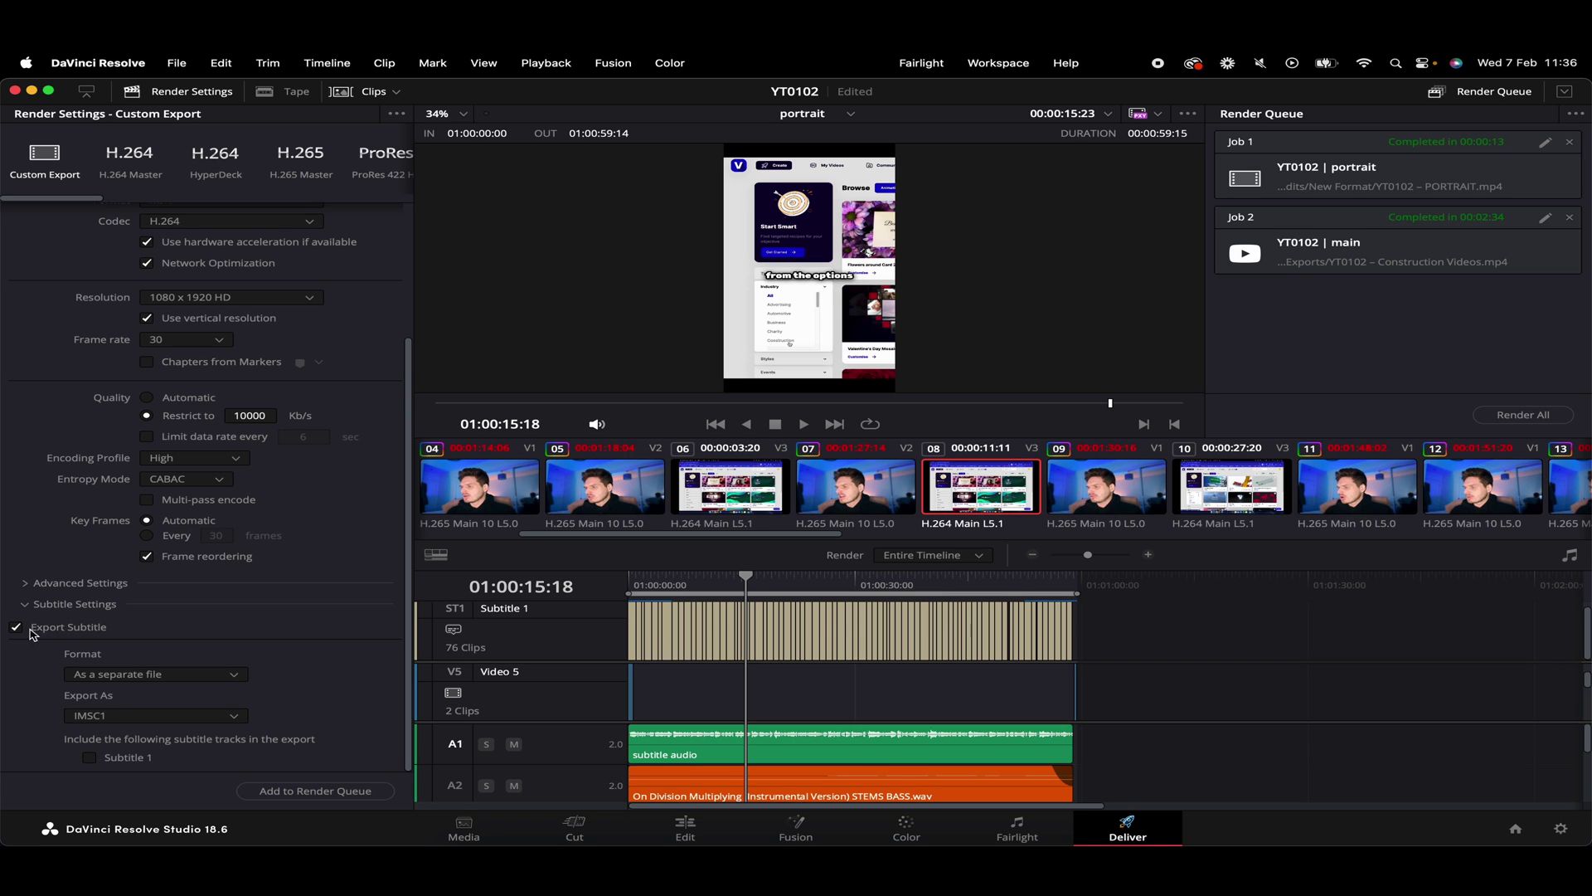
{"action": "left_click", "coordinate": [129, 680]}
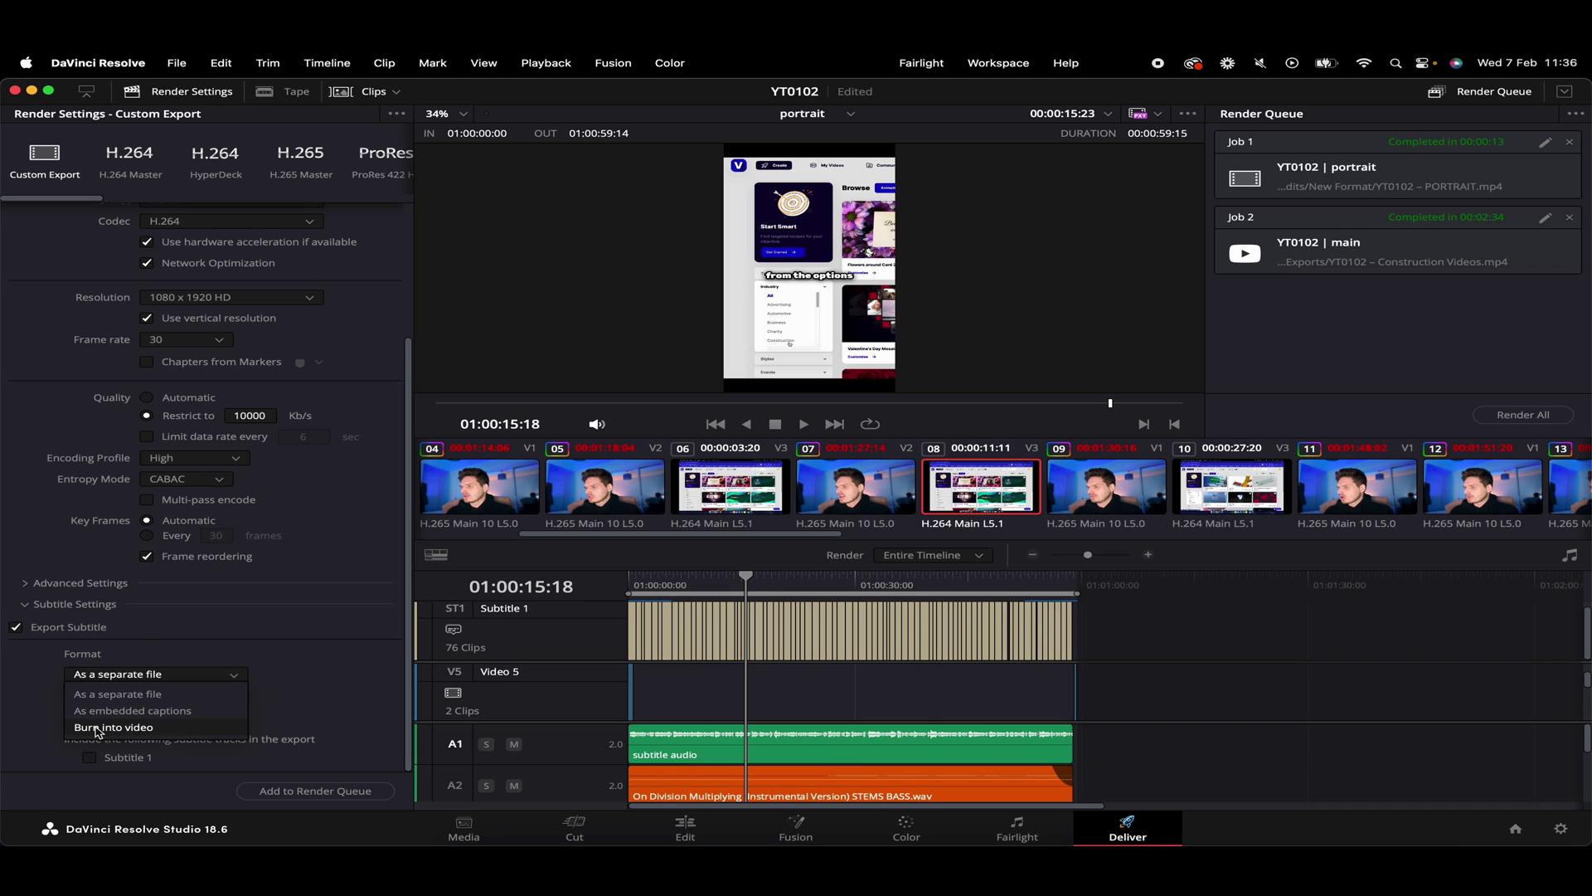
{"action": "left_click", "coordinate": [164, 735]}
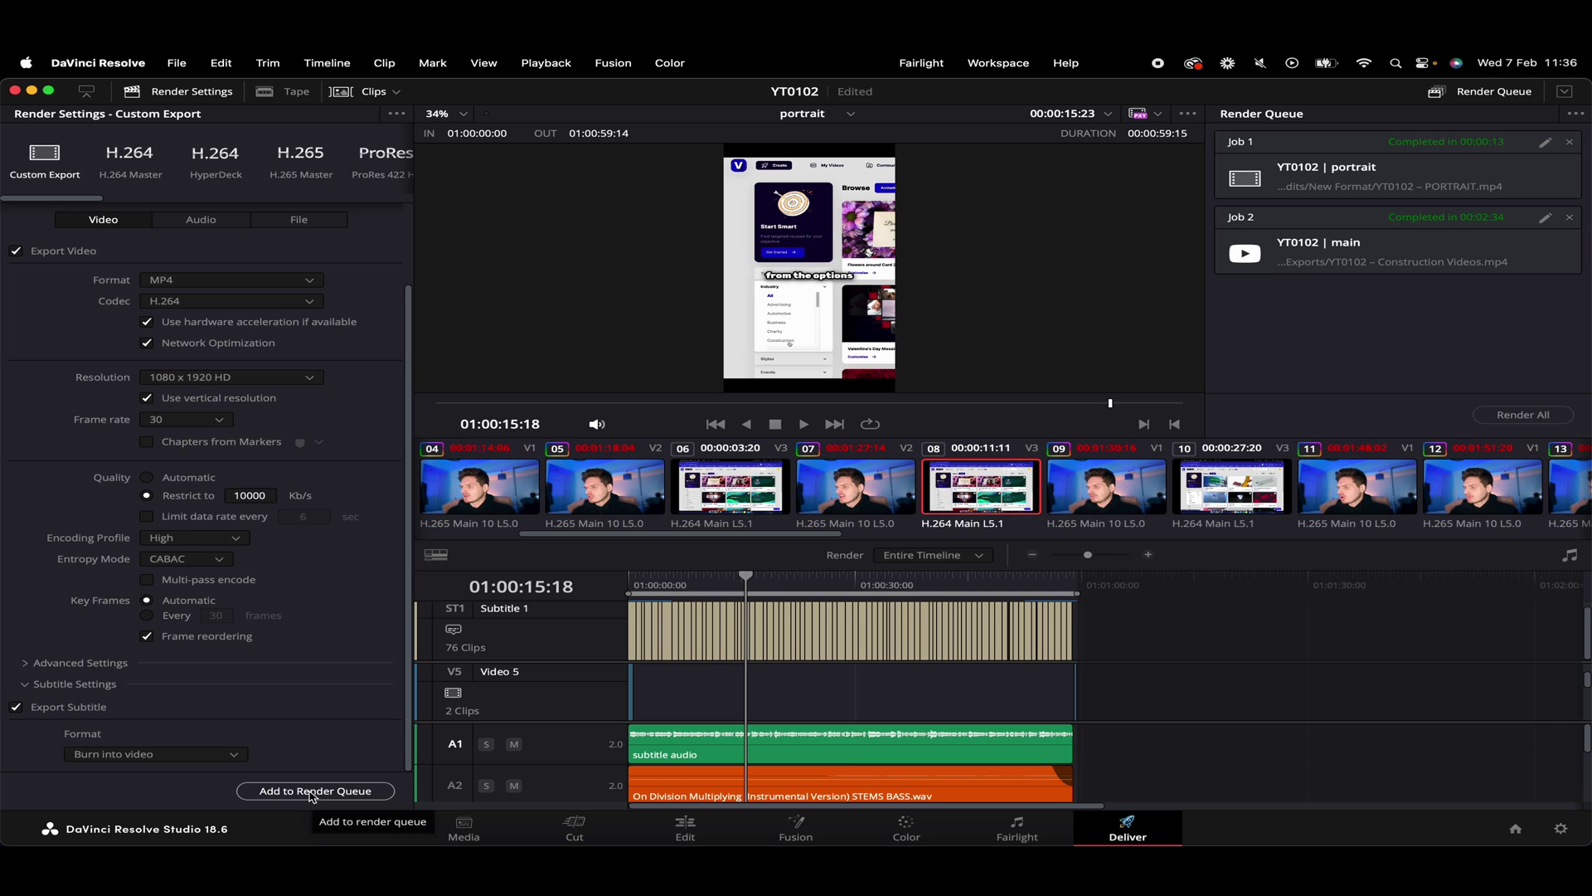
{"action": "scroll", "coordinate": [803, 274], "scroll_direction": "up", "scroll_amount": 3}
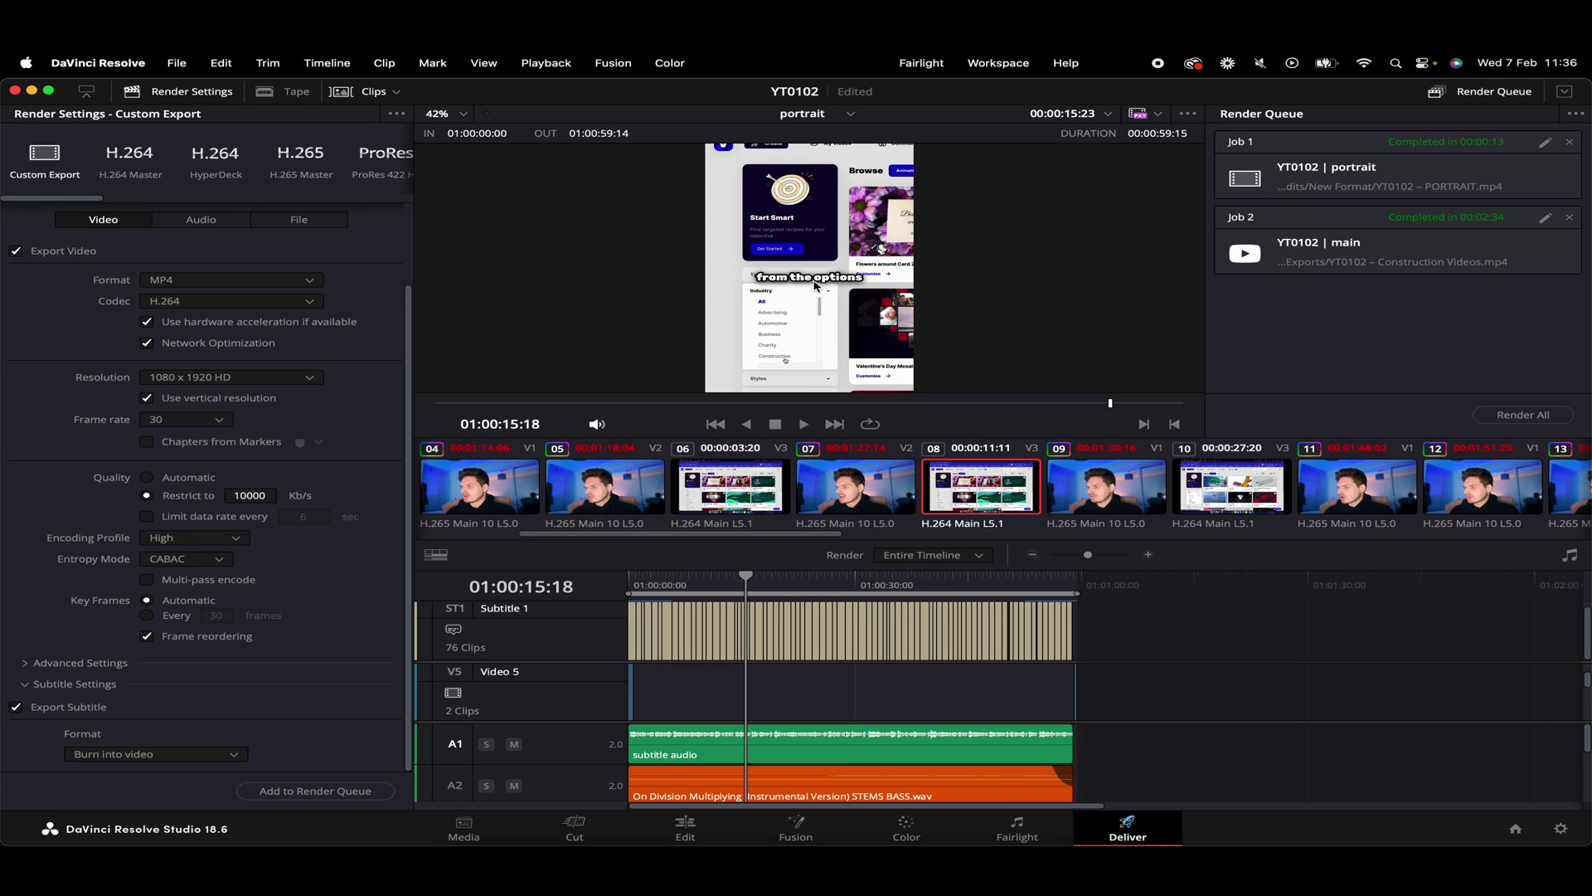
{"action": "scroll", "coordinate": [850, 289], "scroll_direction": "up", "scroll_amount": 1}
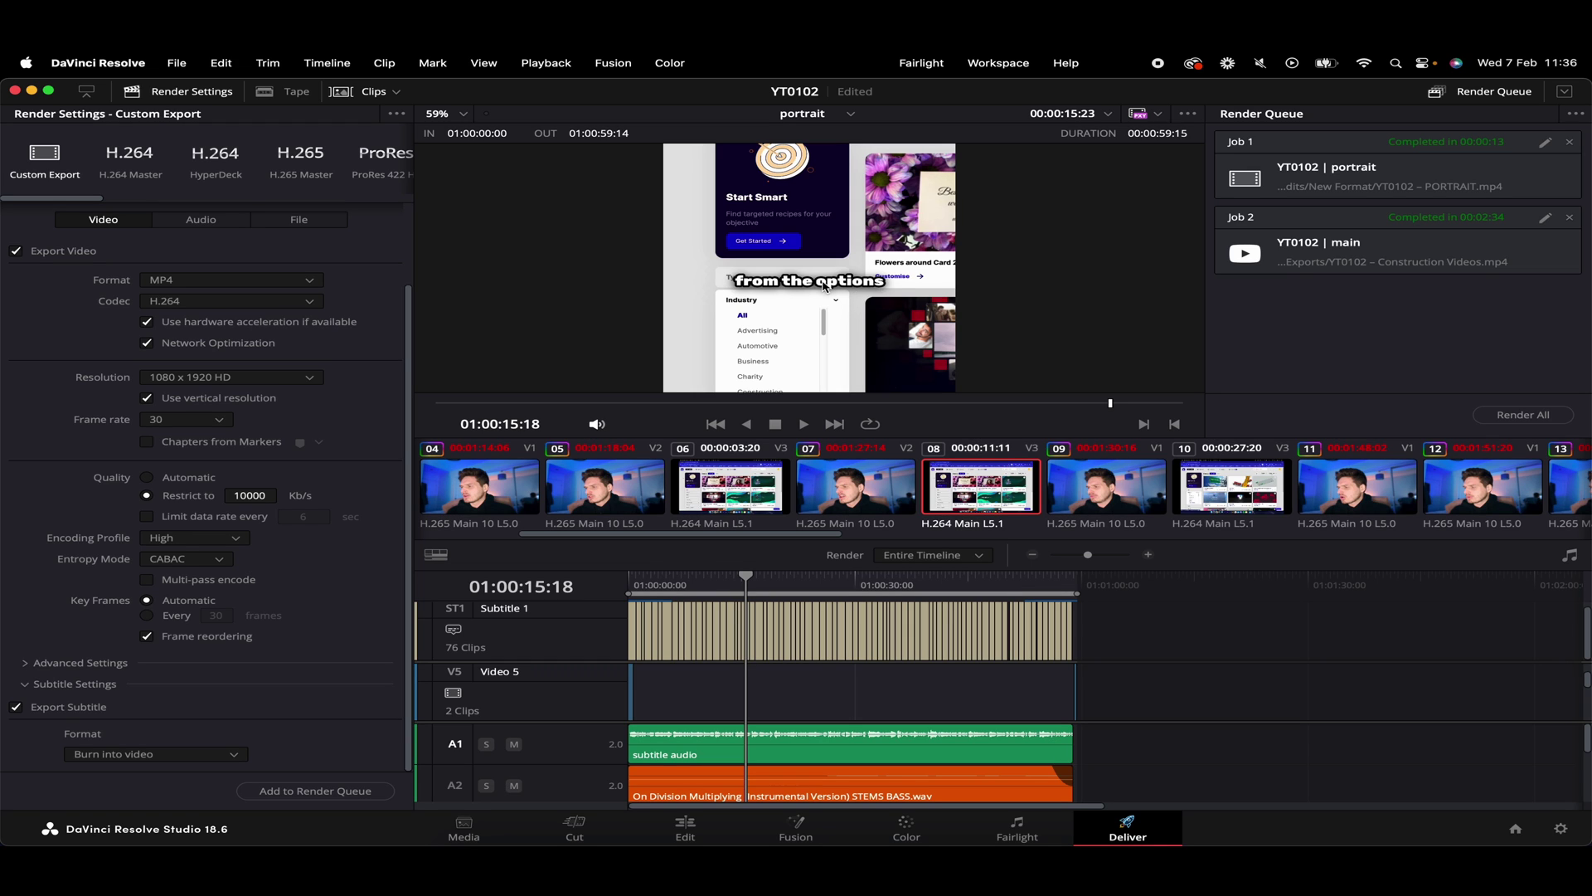
{"action": "scroll", "coordinate": [854, 292], "scroll_direction": "down", "scroll_amount": 4}
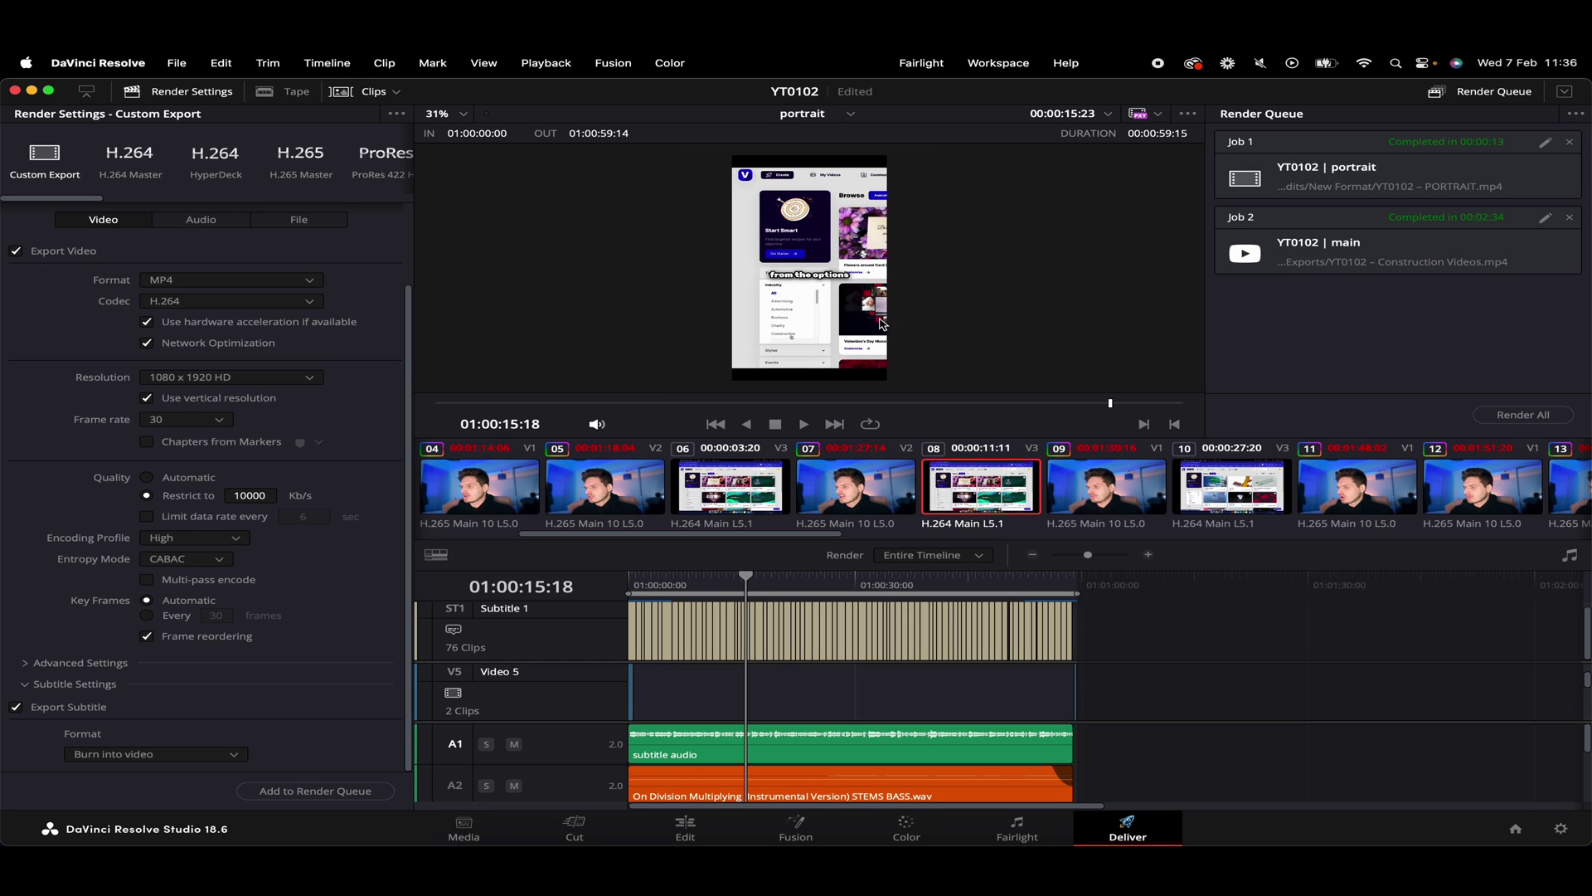